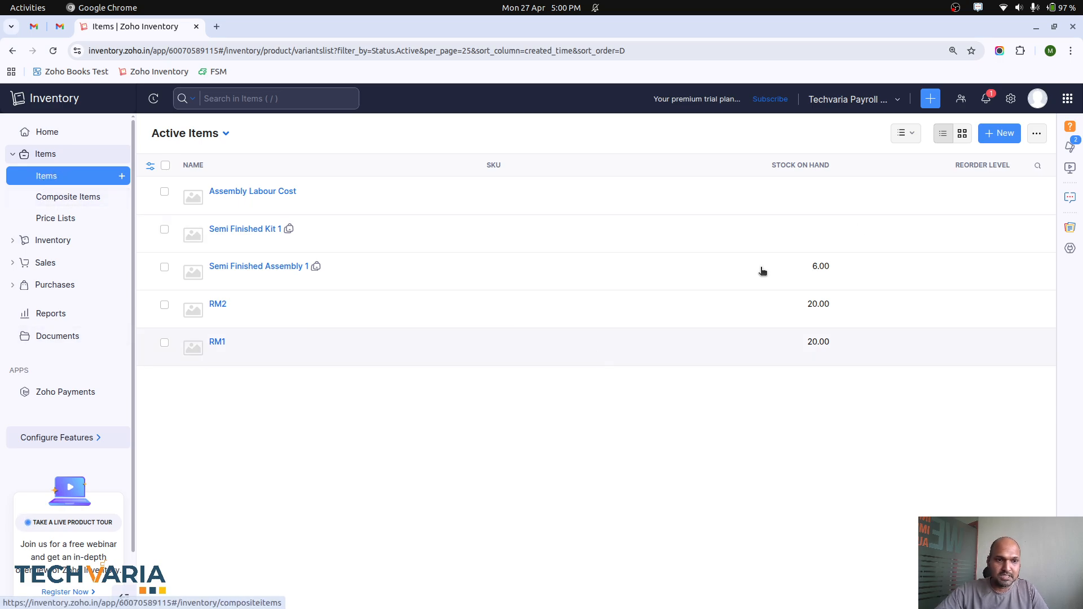
Step: Review the item preferences down to the Composite Items and advanced inventory tracking options, then leave the settings
left_click(1010, 99)
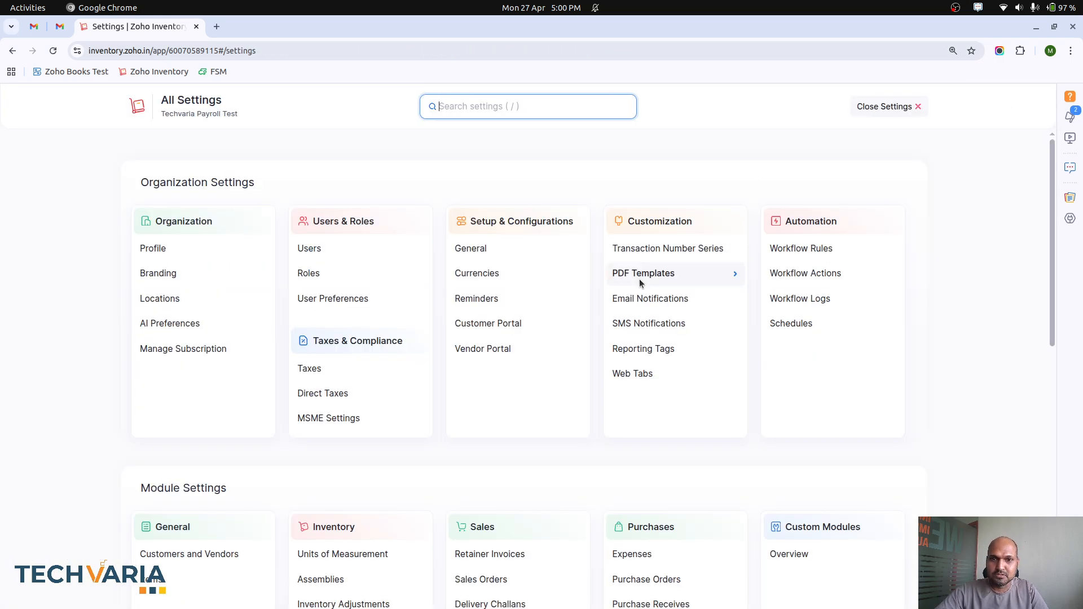
scroll(499, 395, "down", 2)
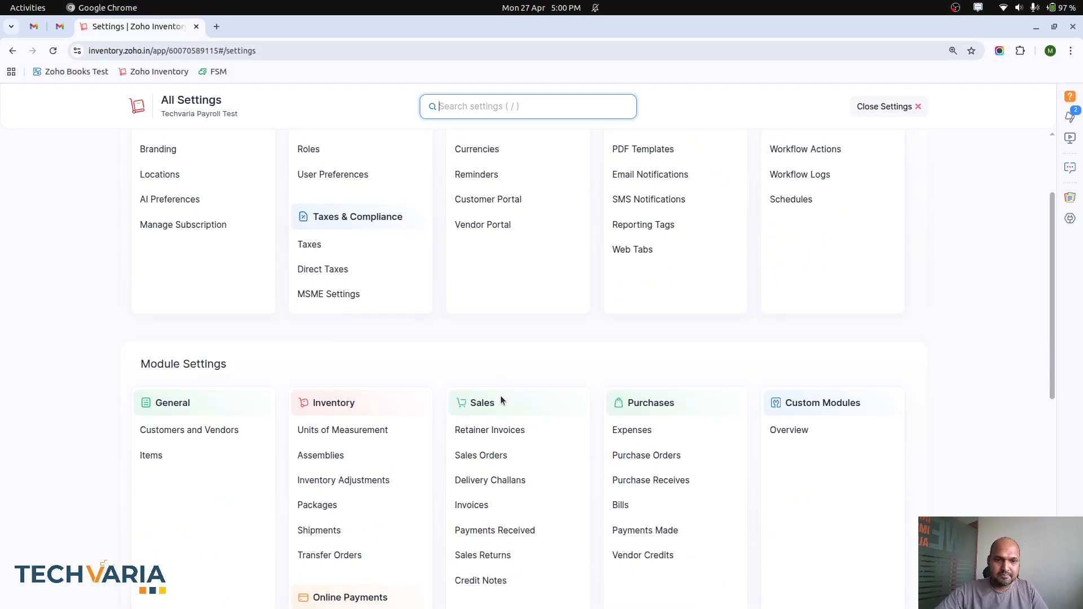
left_click(185, 458)
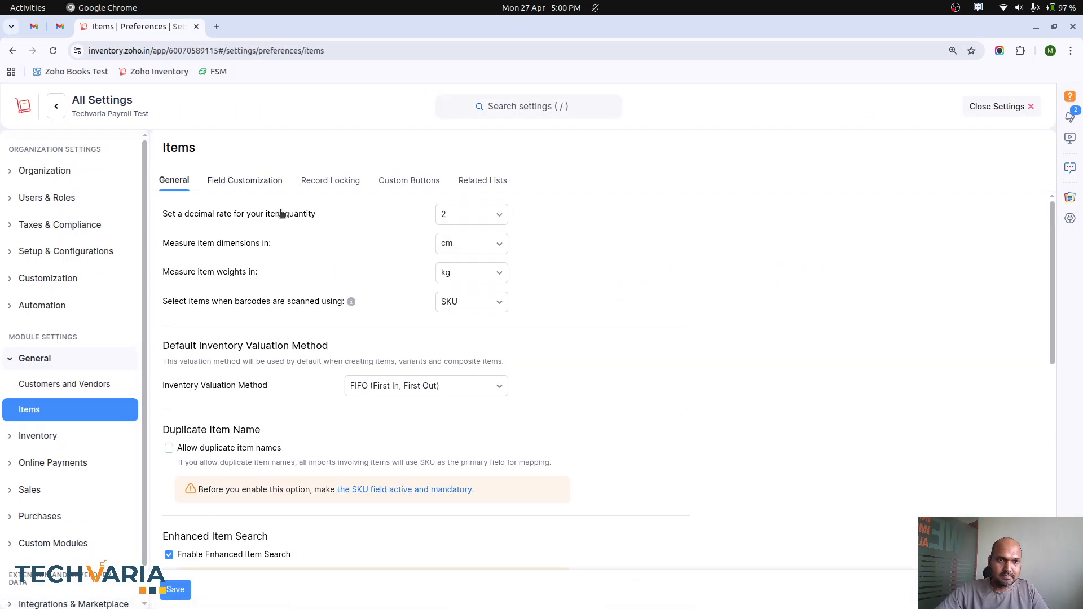
scroll(318, 348, "down", 3)
scroll(317, 344, "down", 5)
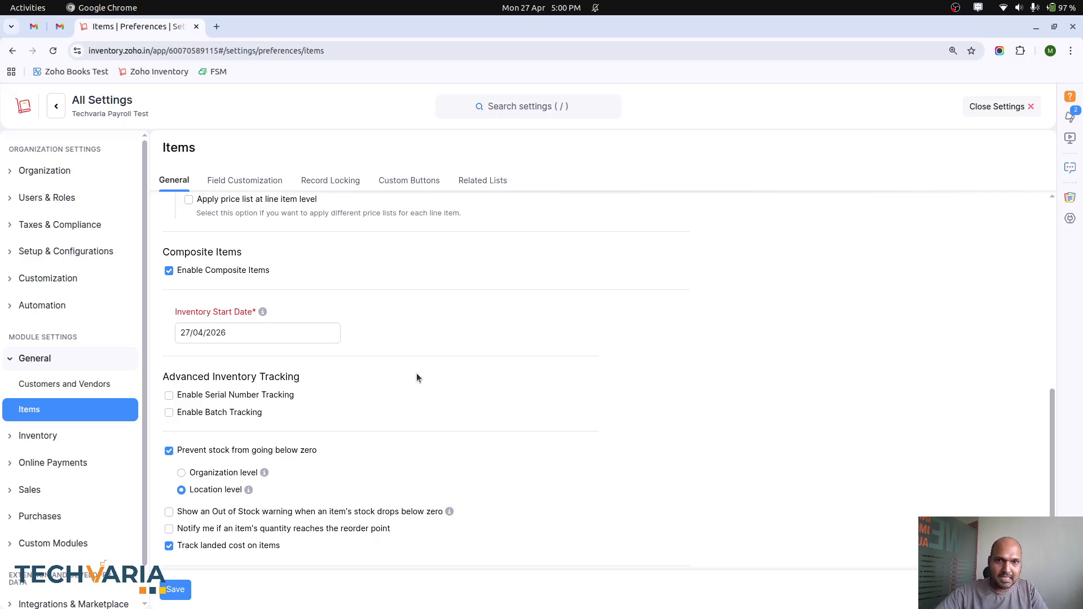
left_click(983, 117)
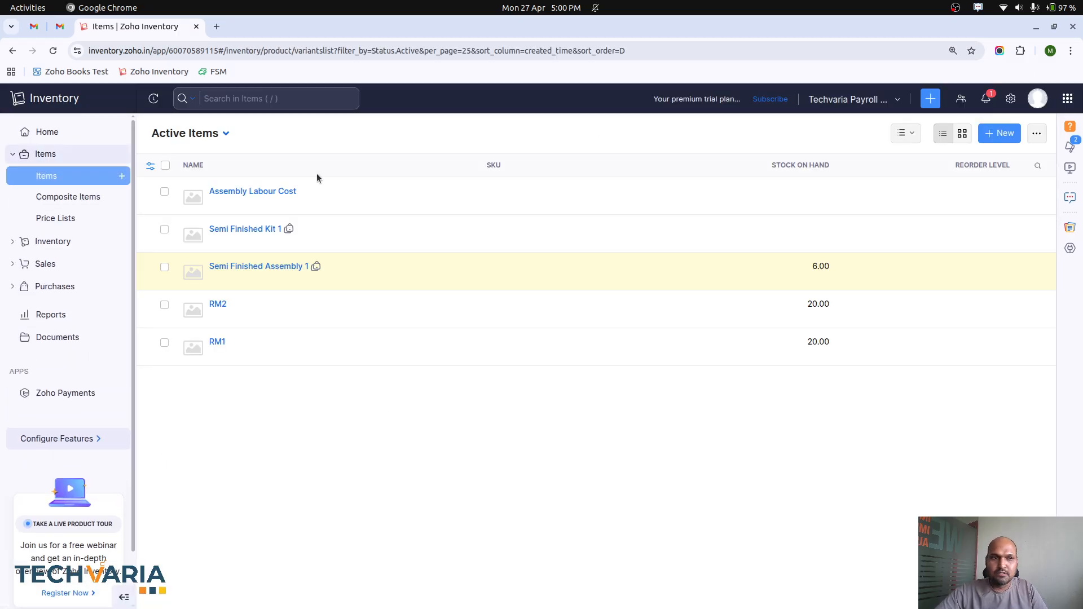
Step: Examine the Assembly Item and Kit Item types in a new composite item form, then close it without saving
left_click(46, 195)
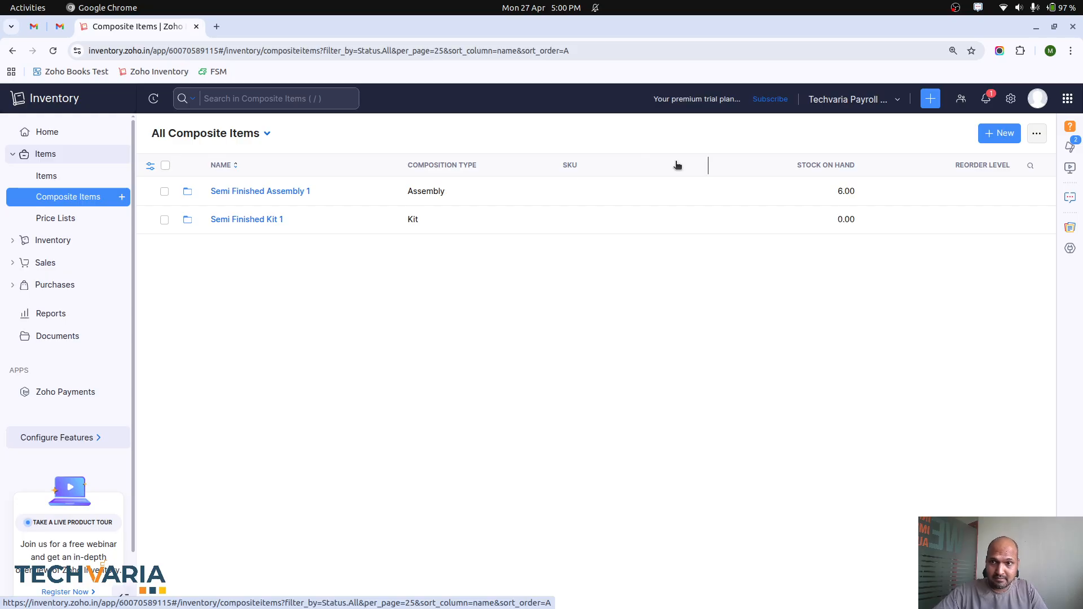
left_click(999, 133)
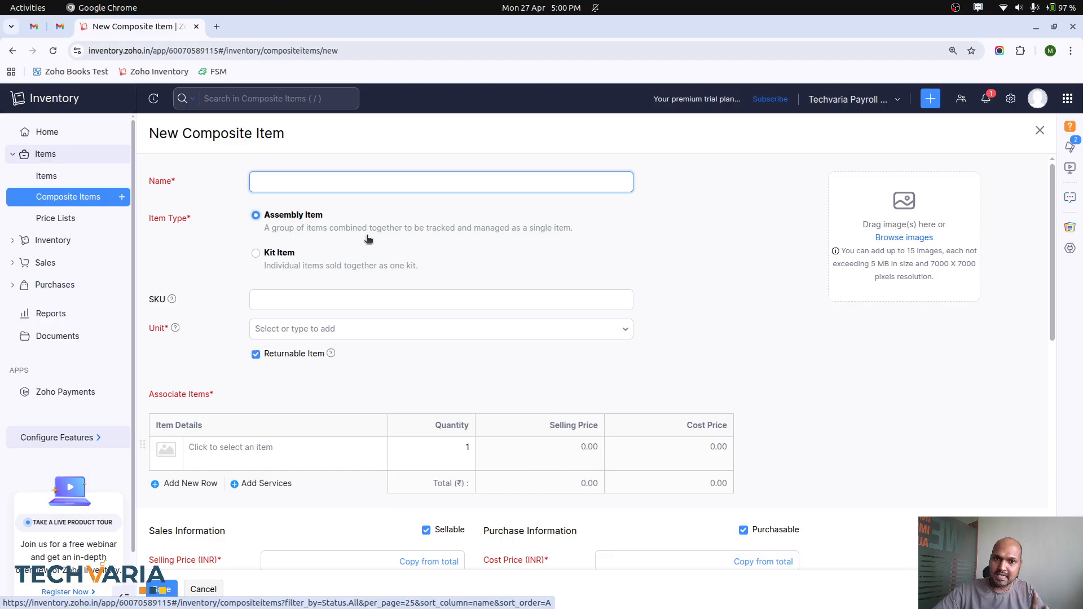
left_click(280, 253)
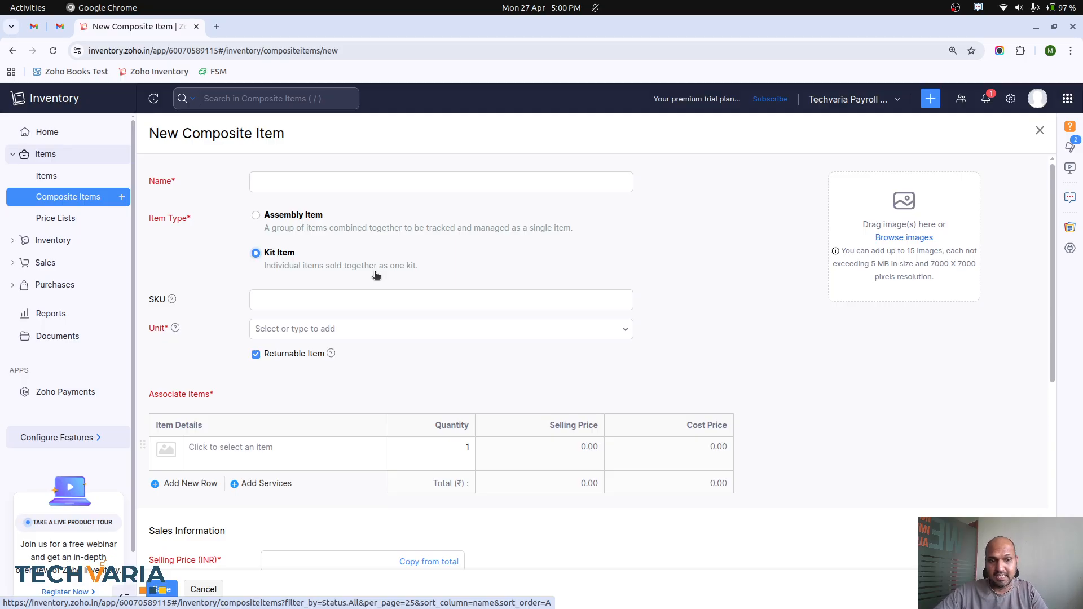
left_click(1040, 130)
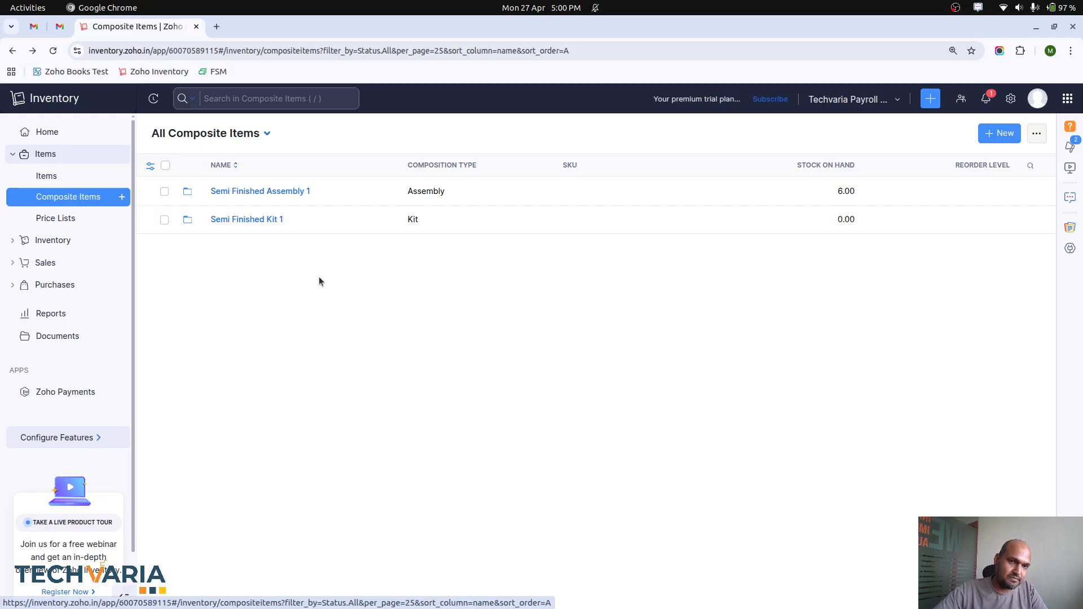
Step: Open composite item Semi Finished Assembly 1 for editing and examine its associated items, services and their cost prices
left_click(266, 191)
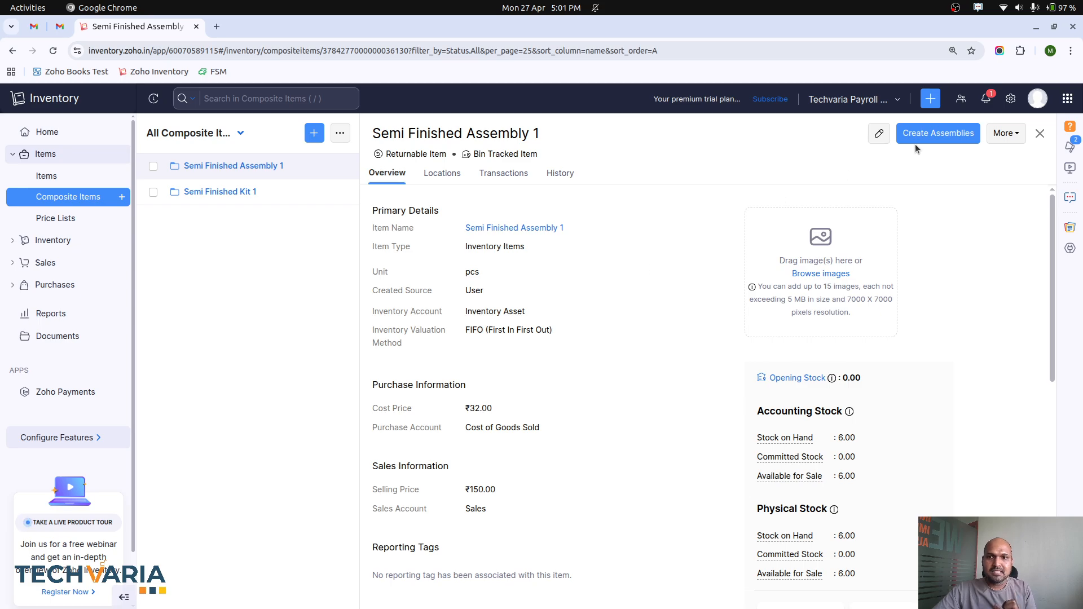
left_click(877, 132)
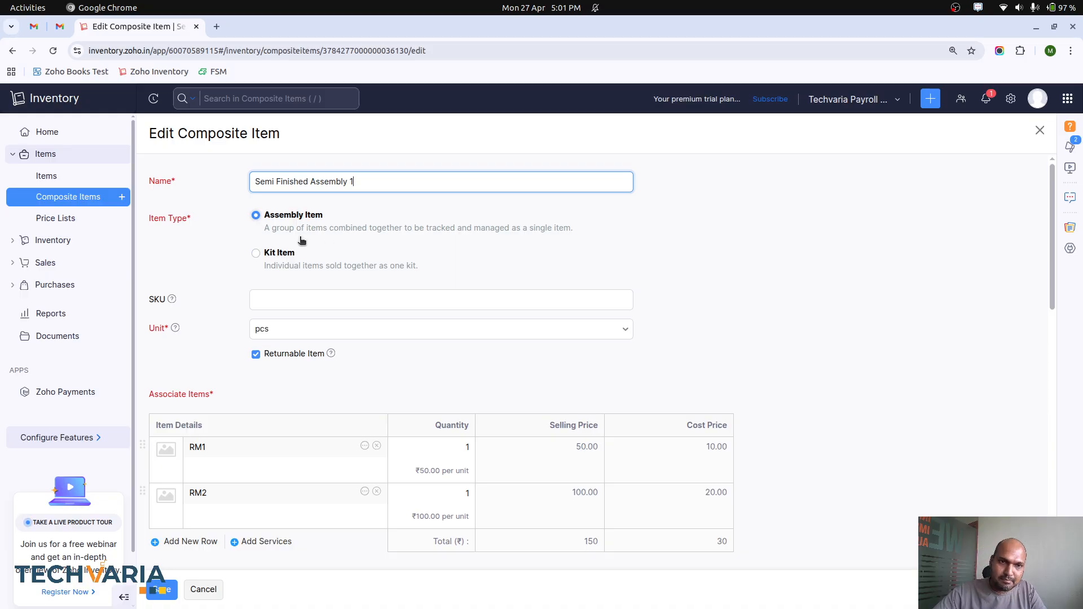
scroll(331, 364, "down", 4)
scroll(333, 386, "up", 3)
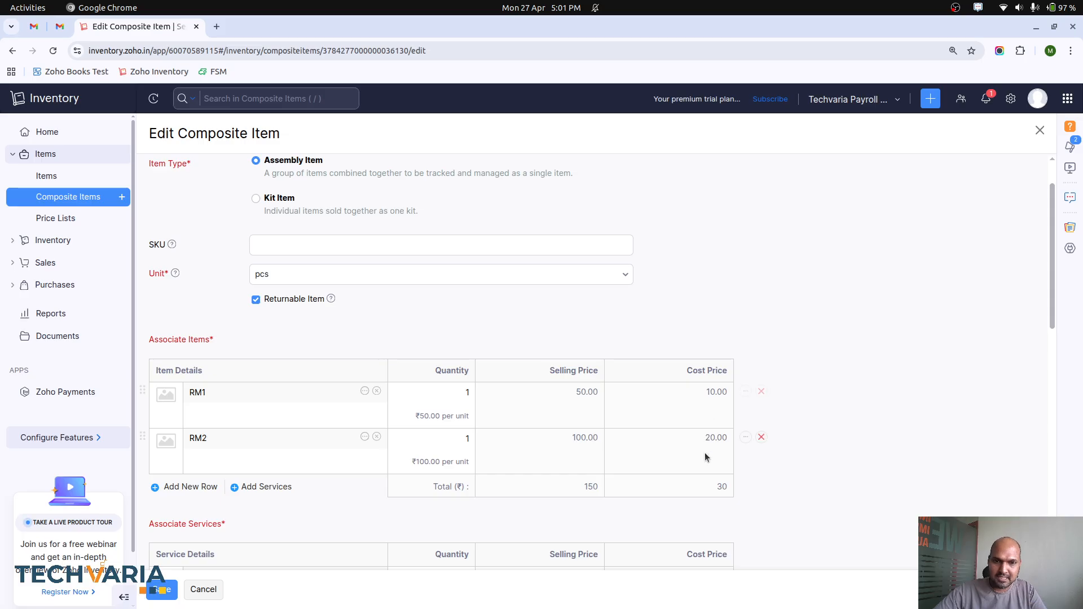
scroll(725, 472, "down", 2)
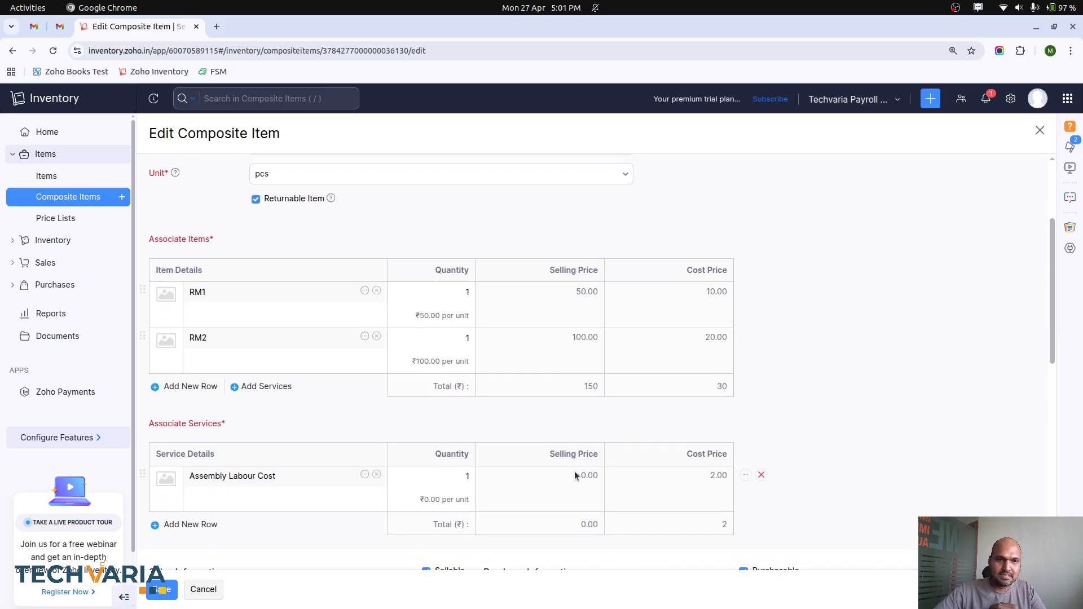
scroll(575, 471, "down", 2)
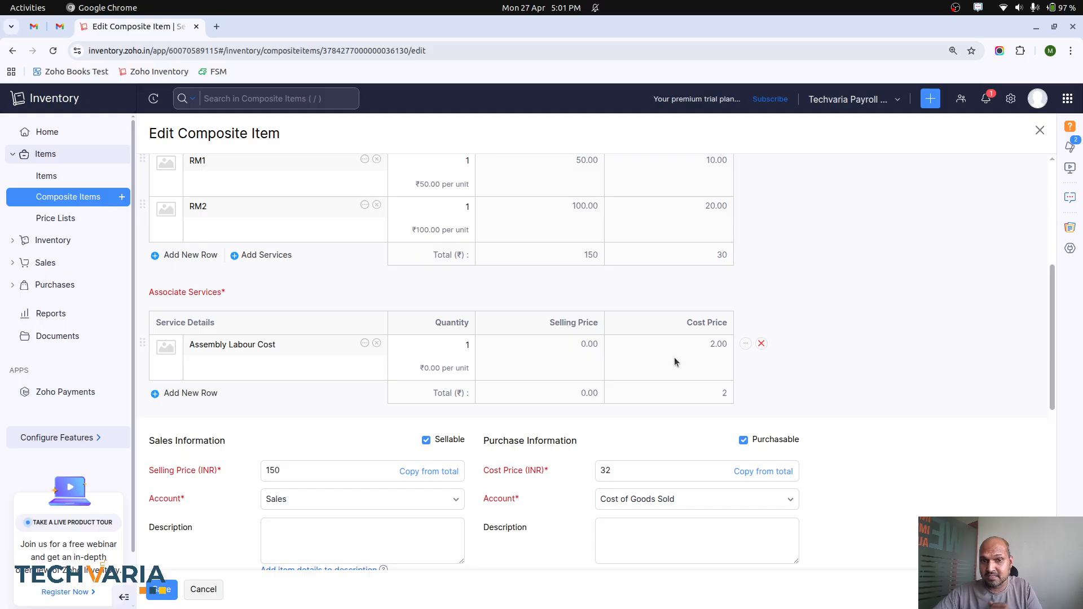
scroll(674, 357, "up", 2)
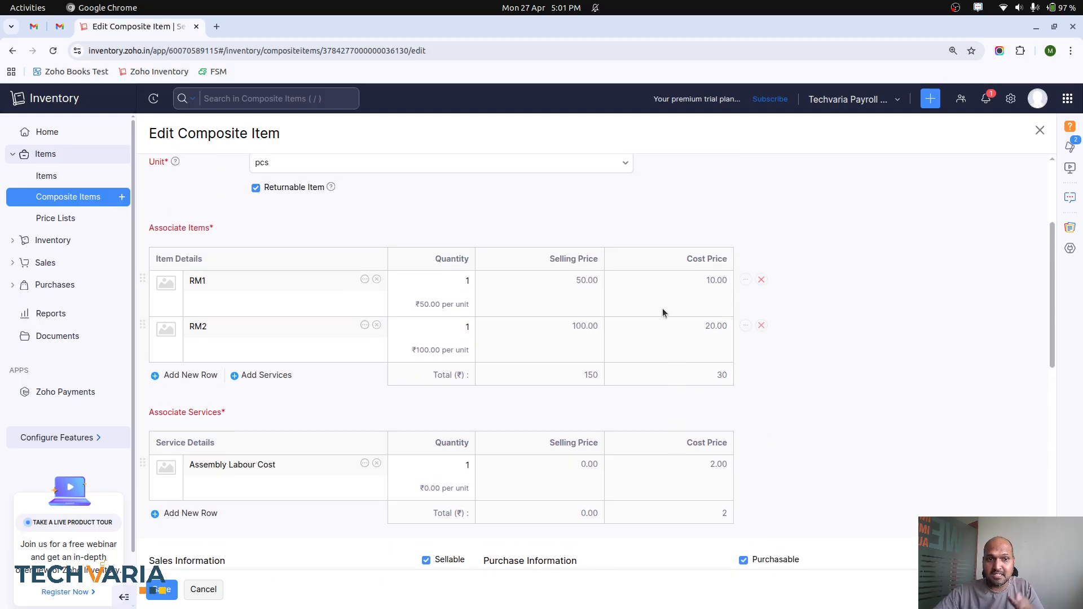
scroll(658, 368, "down", 4)
scroll(658, 367, "up", 8)
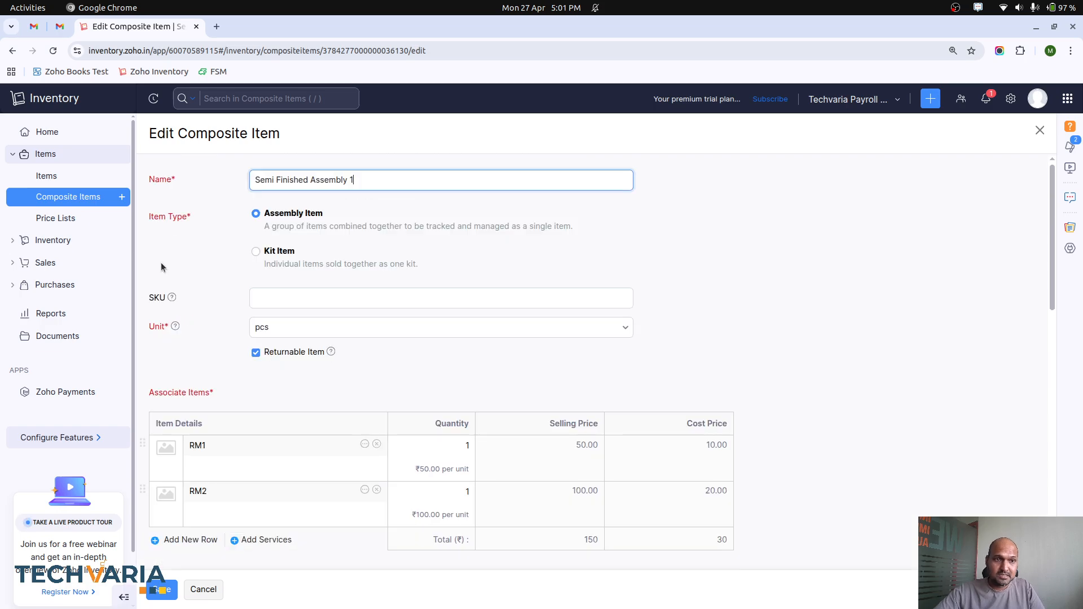
Step: Open item RM1 for editing, examine its sales, purchase and inventory tracking details, and cancel without changes
left_click(47, 176)
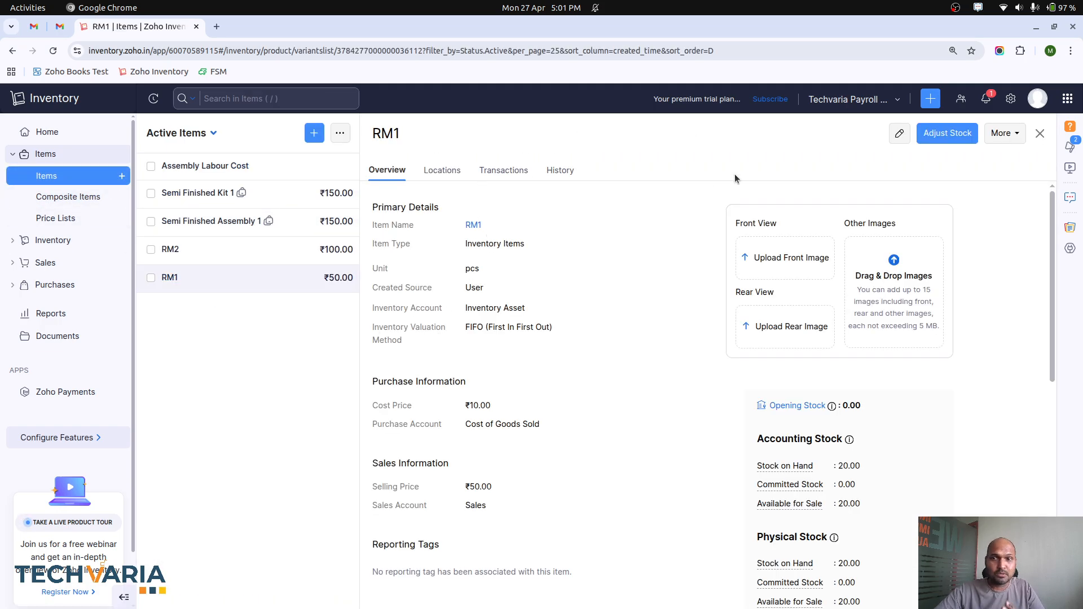
left_click(898, 133)
scroll(381, 412, "down", 2)
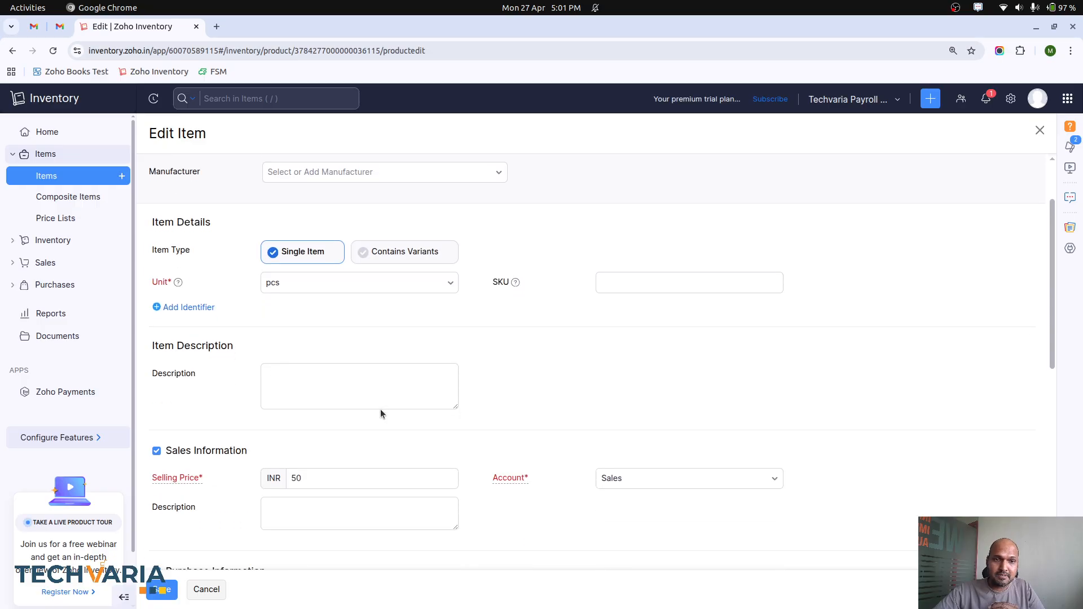
scroll(381, 411, "down", 3)
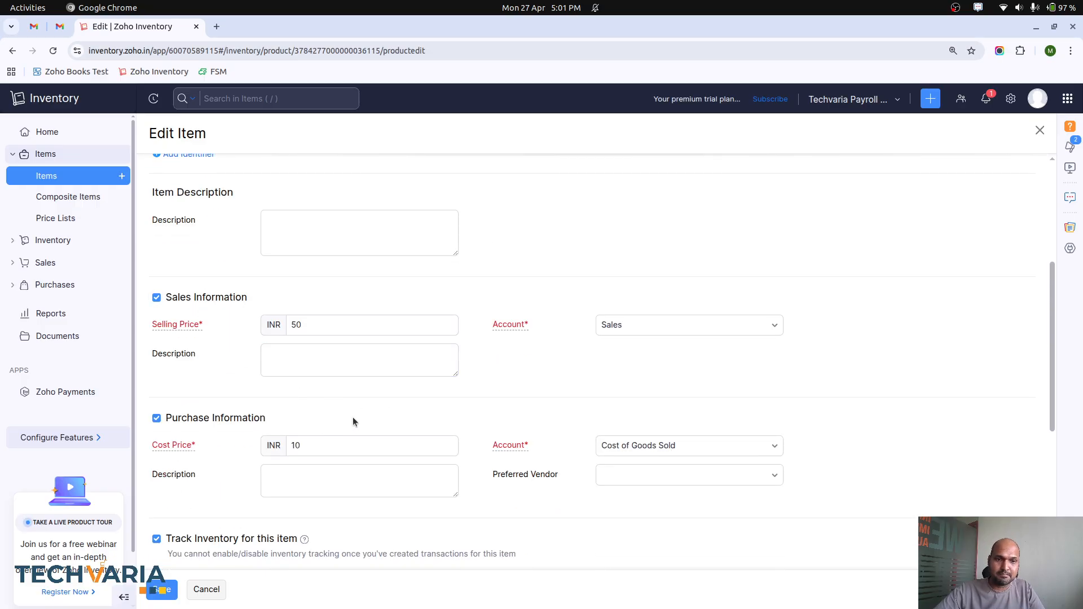
scroll(353, 422, "down", 5)
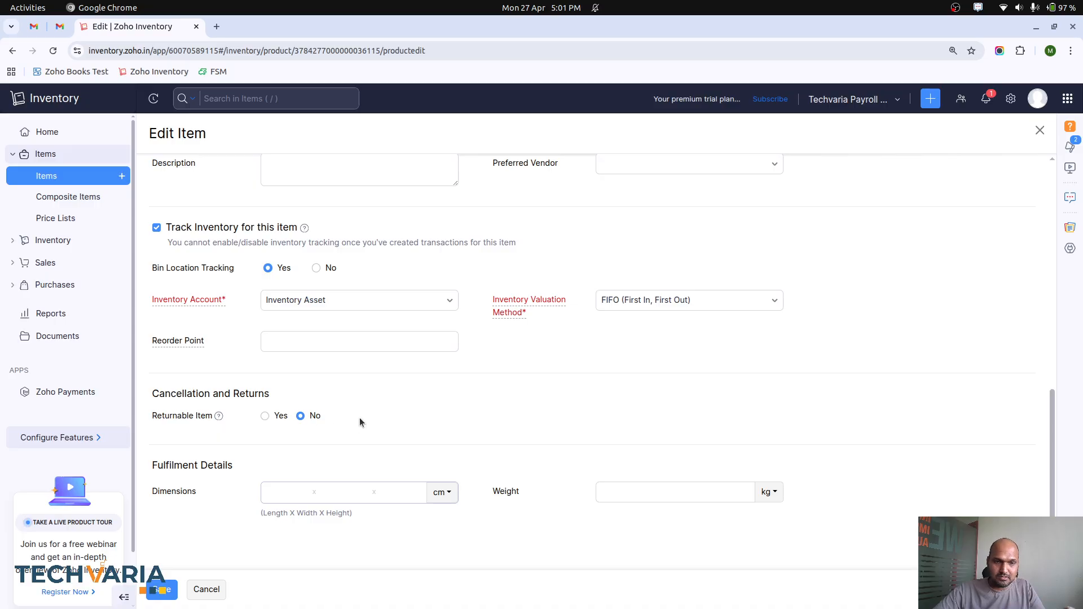
scroll(363, 418, "up", 8)
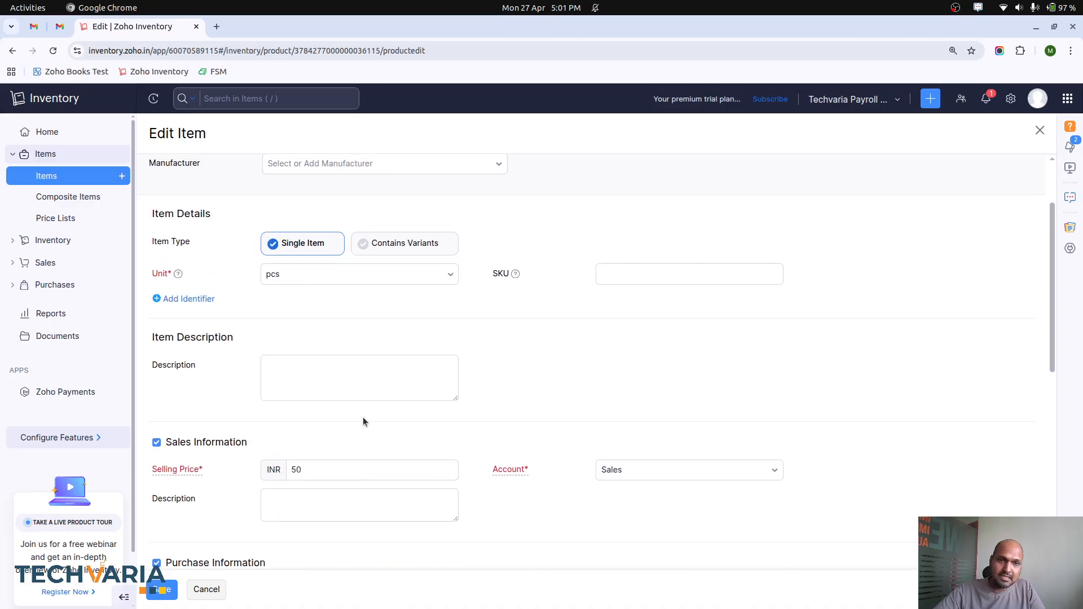
scroll(363, 417, "down", 9)
left_click(213, 593)
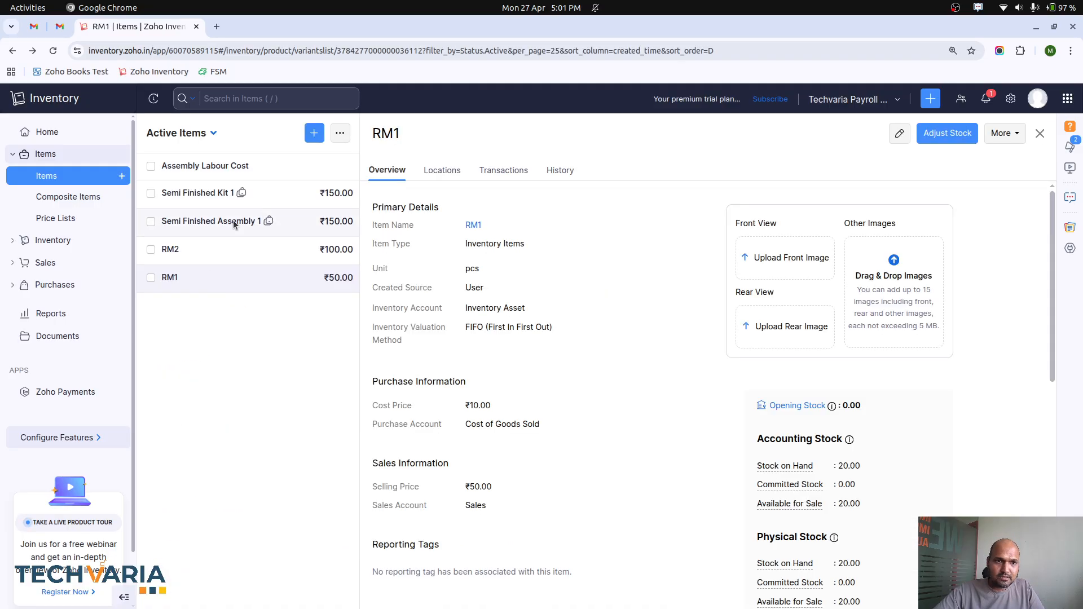
Step: Open item Assembly Labour Cost for editing and examine its Service type and purchase information
left_click(228, 164)
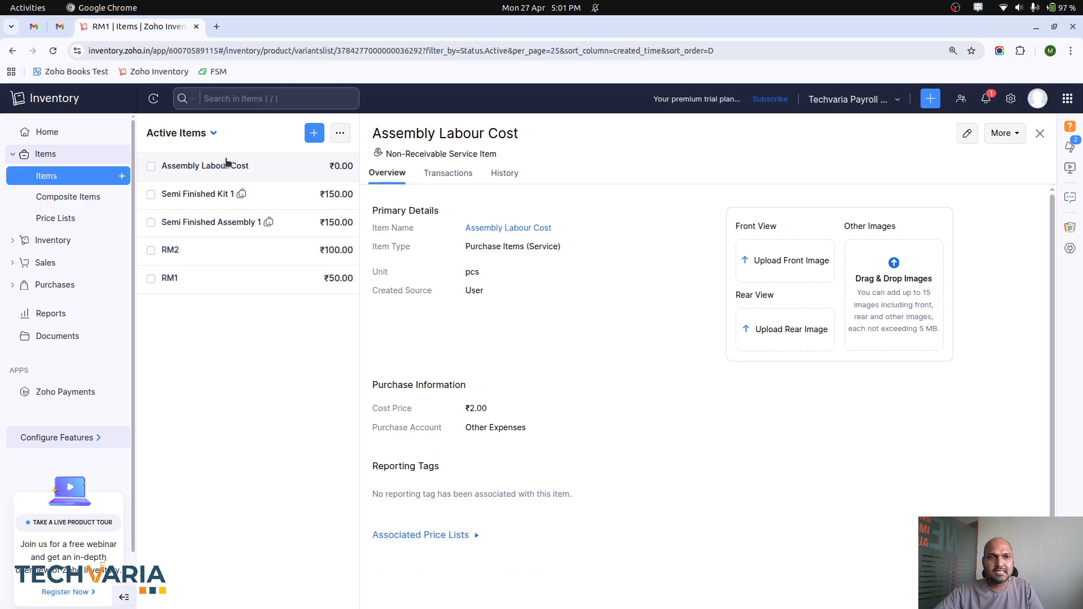
left_click(965, 134)
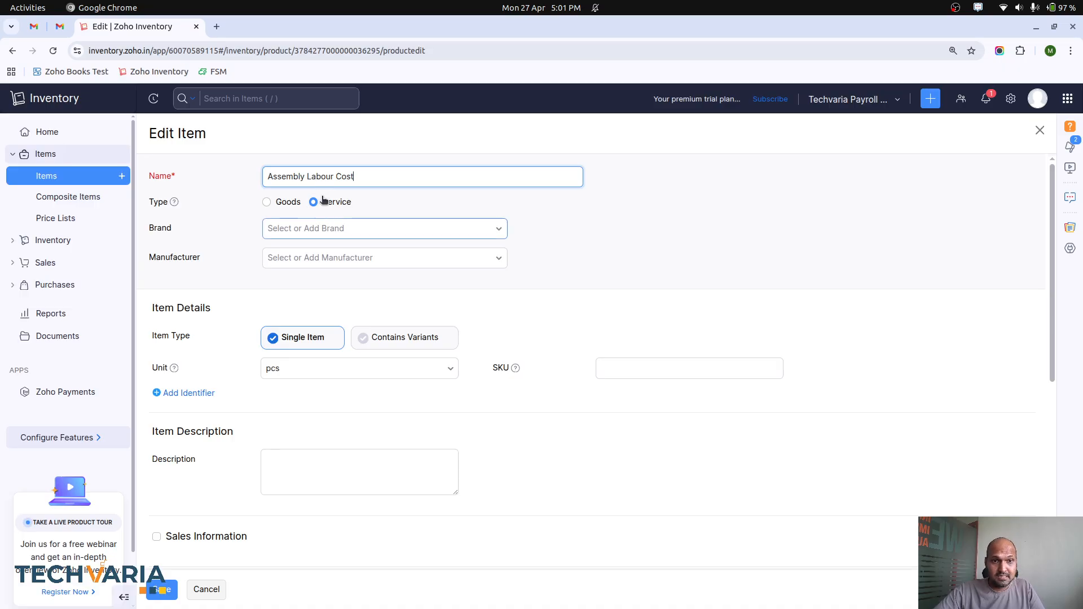
scroll(324, 372, "down", 4)
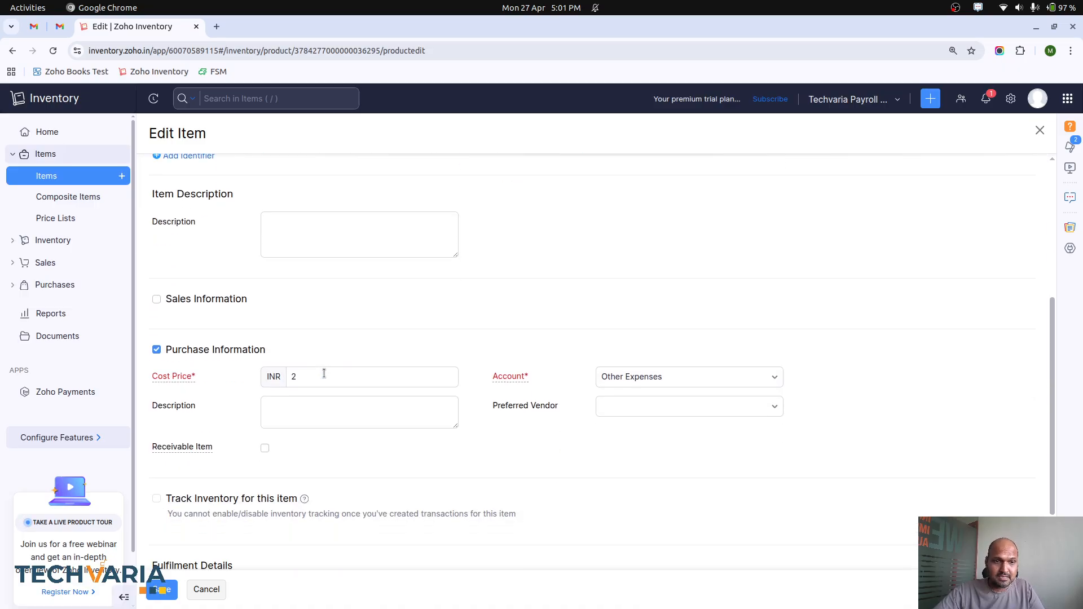
scroll(324, 373, "down", 1)
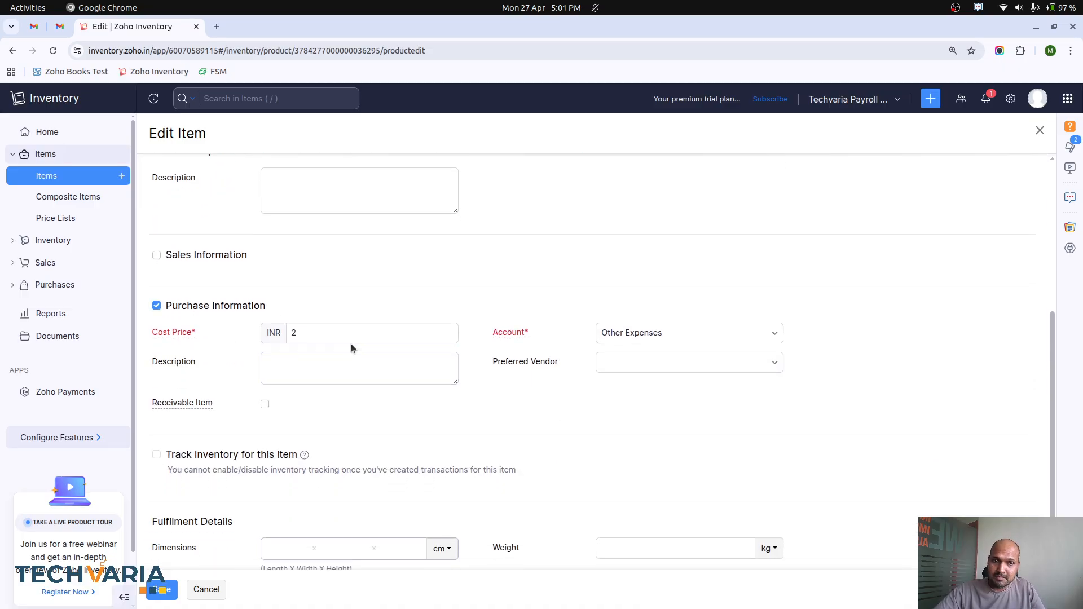
scroll(351, 348, "down", 1)
scroll(351, 346, "up", 6)
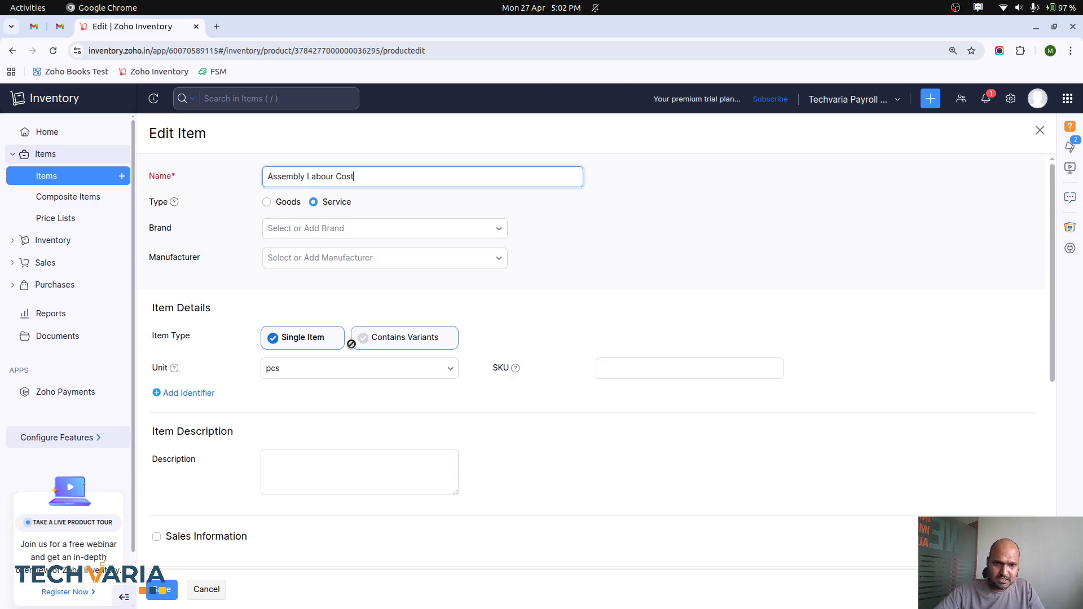
scroll(350, 346, "down", 6)
scroll(501, 258, "up", 6)
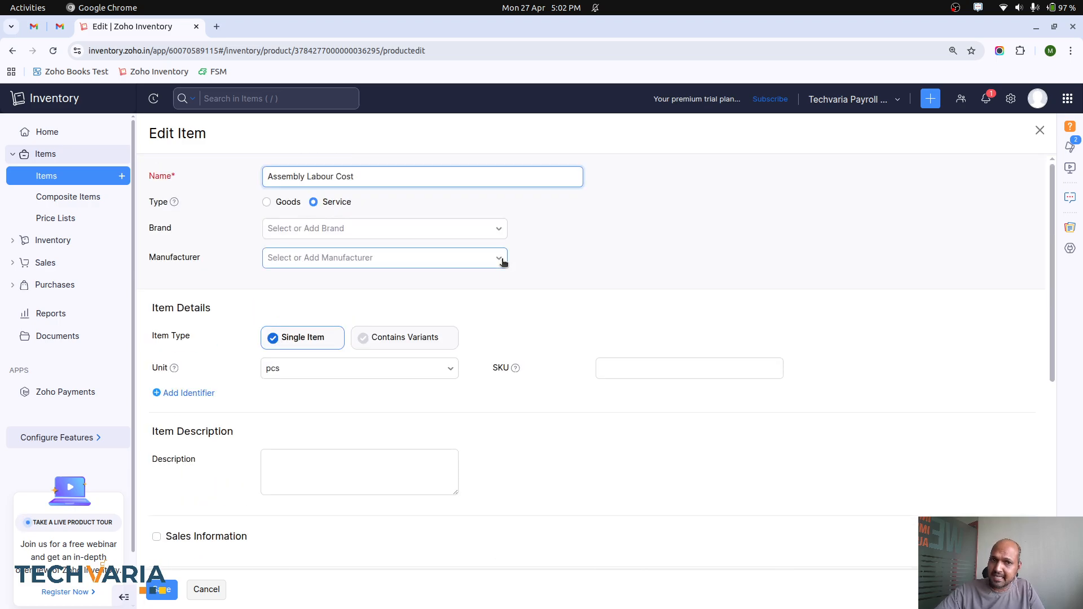
Step: Reopen composite item Semi Finished Assembly 1 for editing and examine its pricing, accounts, bin location tracking and inventory valuation method
left_click(94, 199)
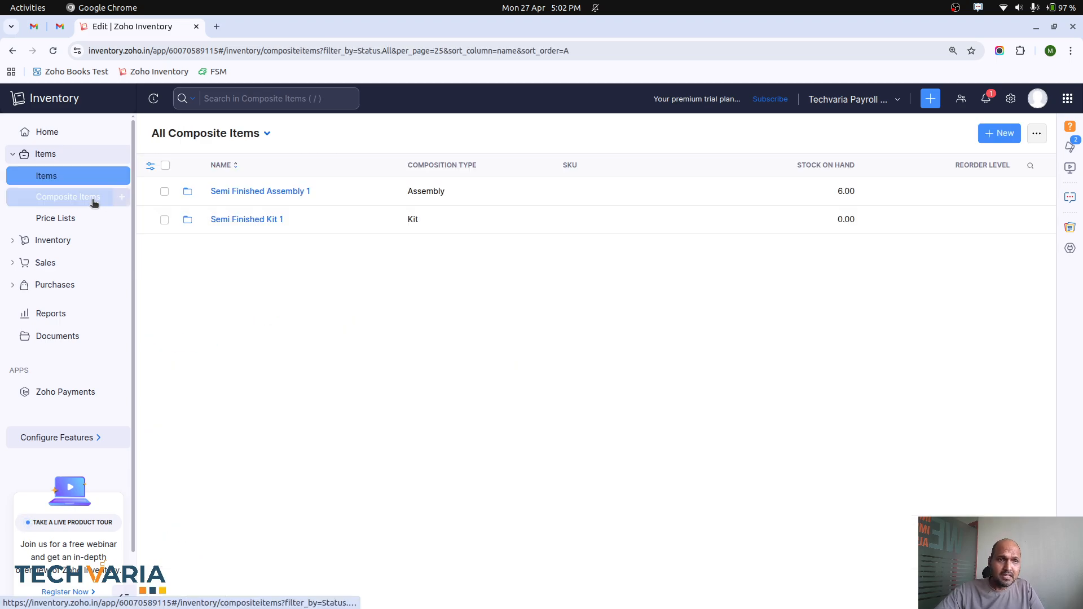
left_click(234, 190)
left_click(880, 134)
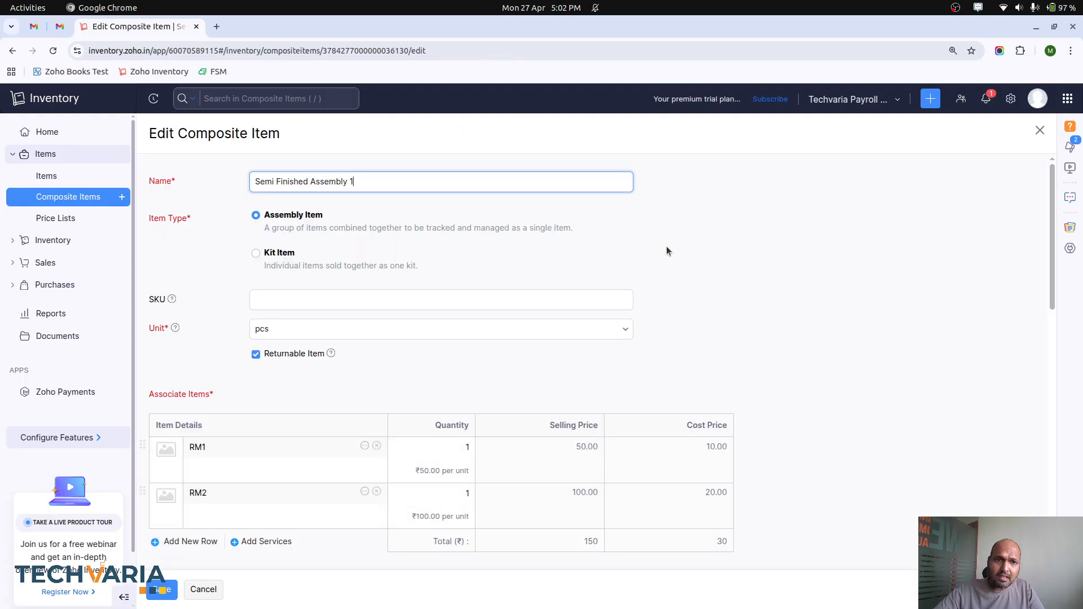
scroll(666, 246, "down", 4)
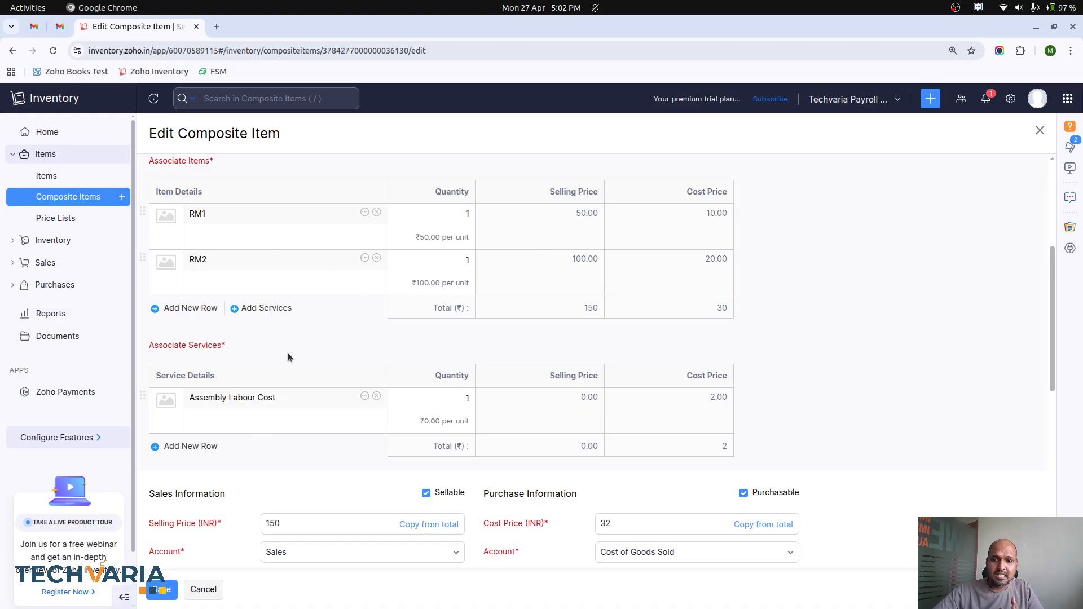
scroll(287, 356, "down", 5)
scroll(288, 355, "up", 1)
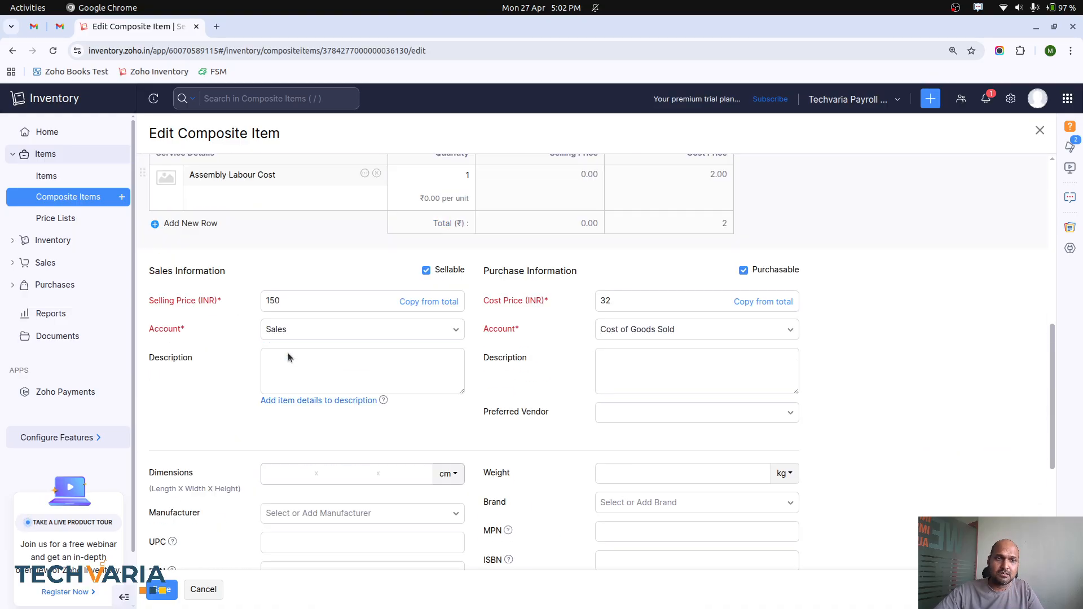
scroll(287, 353, "down", 2)
scroll(288, 353, "down", 2)
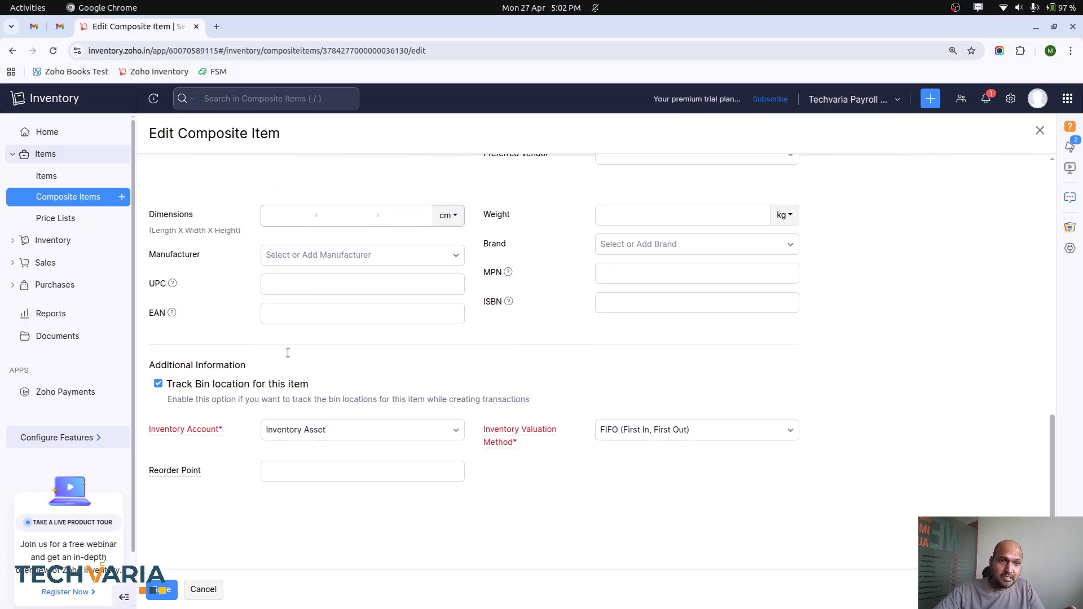
scroll(287, 353, "up", 7)
scroll(288, 353, "up", 5)
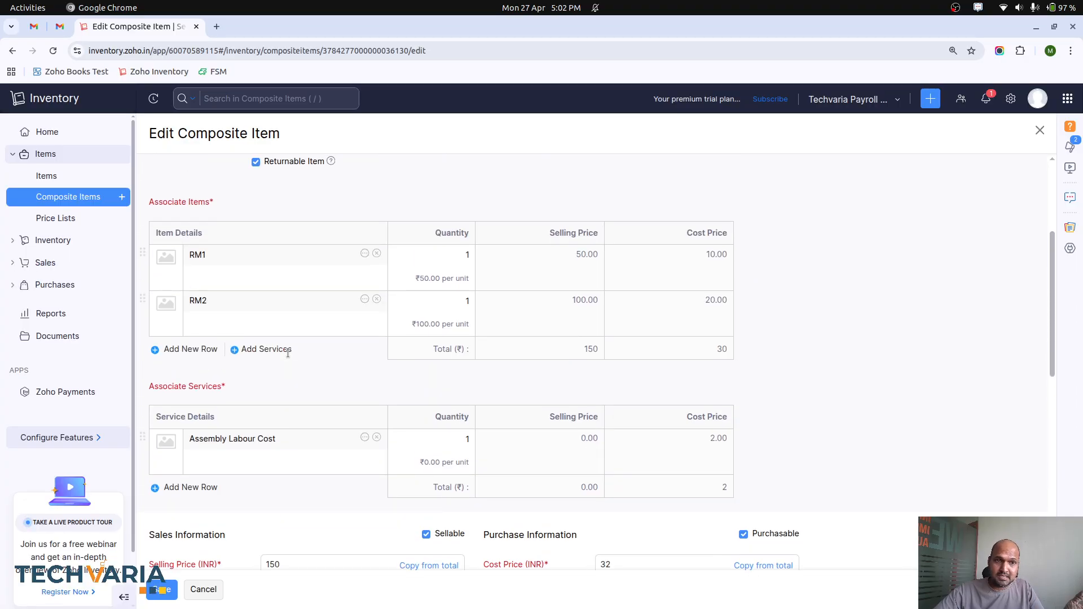
scroll(288, 355, "down", 10)
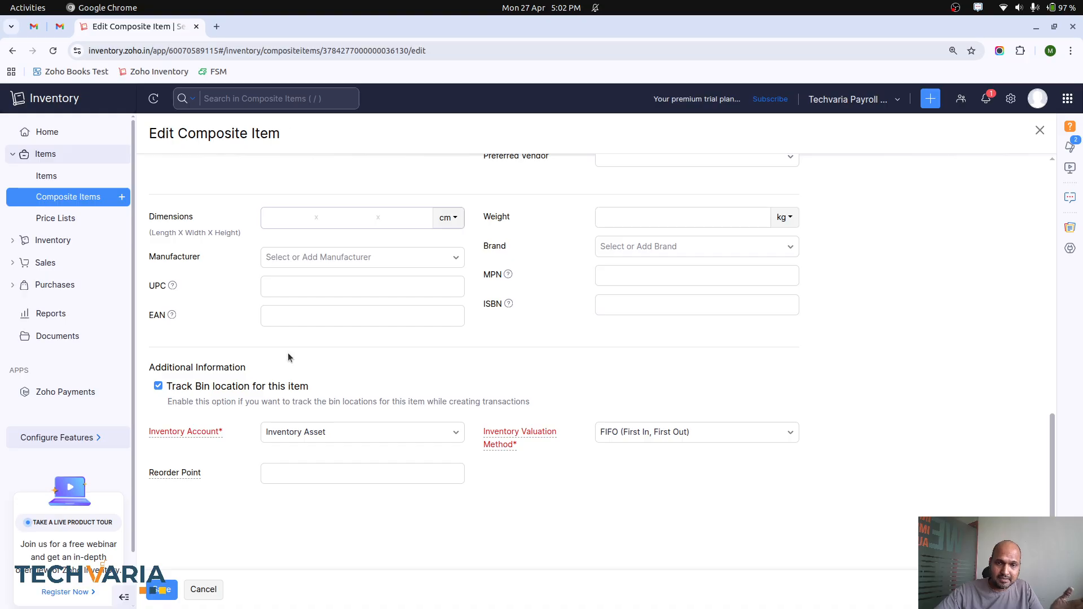
Step: Examine how the assembly's selling and cost prices relate to its associated items and services, and review its inventory tracking settings
scroll(288, 353, "up", 5)
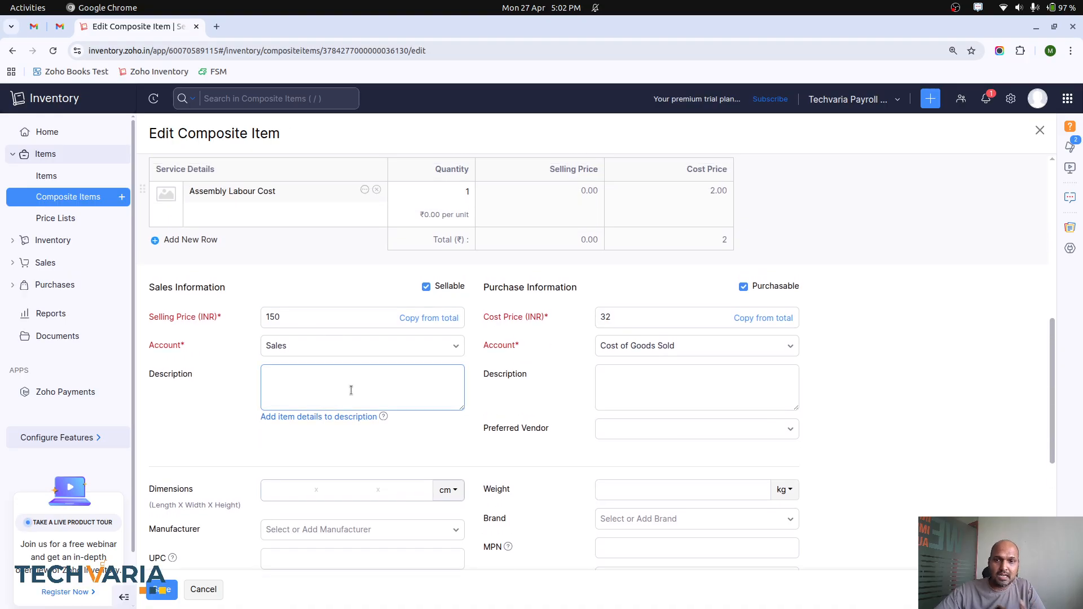
scroll(350, 387, "down", 4)
scroll(428, 361, "up", 4)
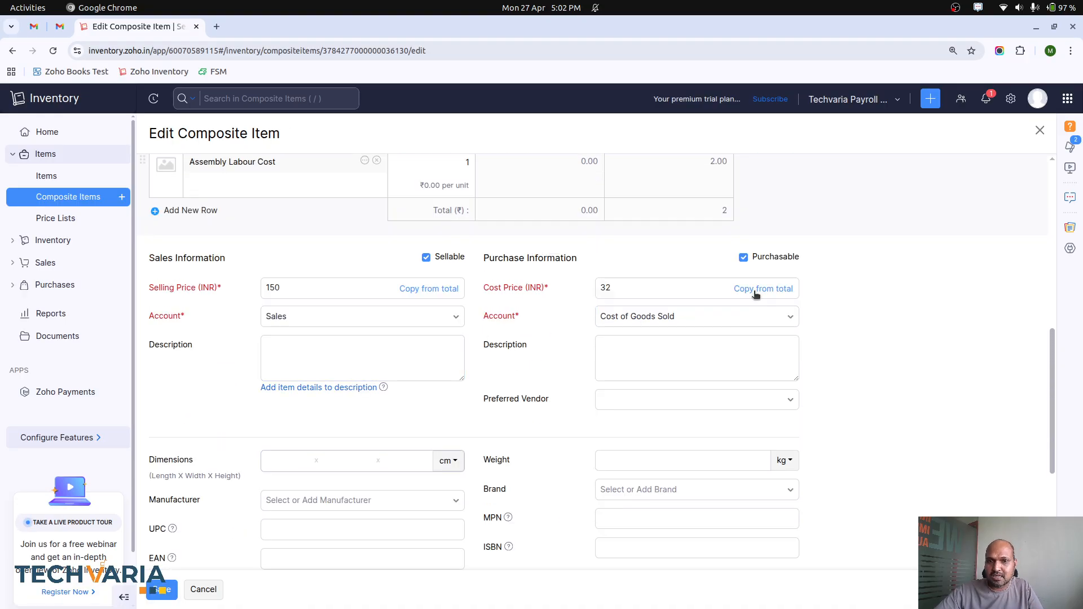
scroll(756, 294, "up", 1)
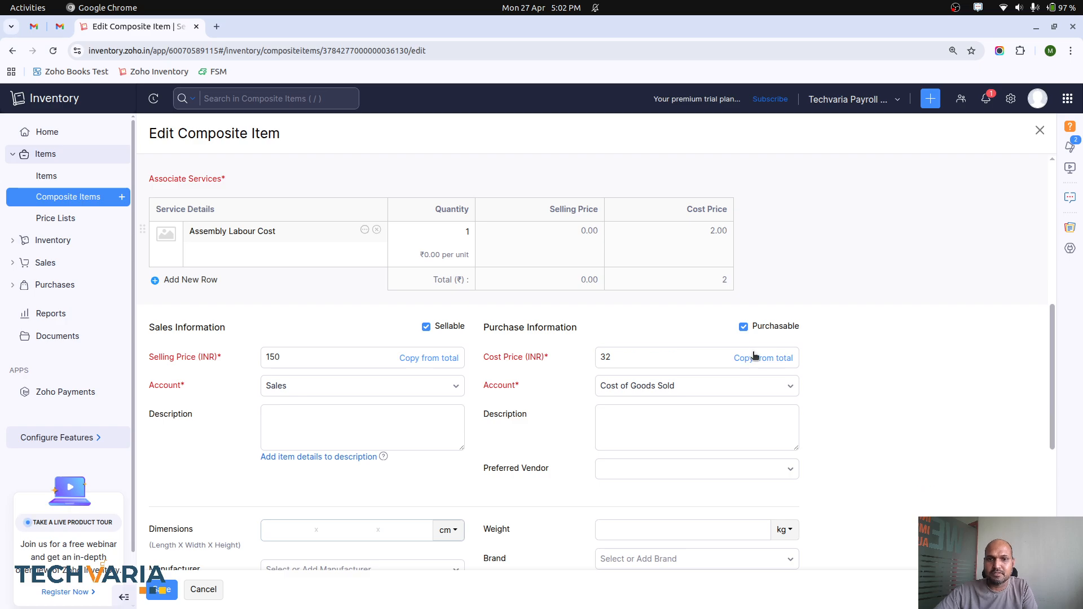
scroll(751, 354, "up", 3)
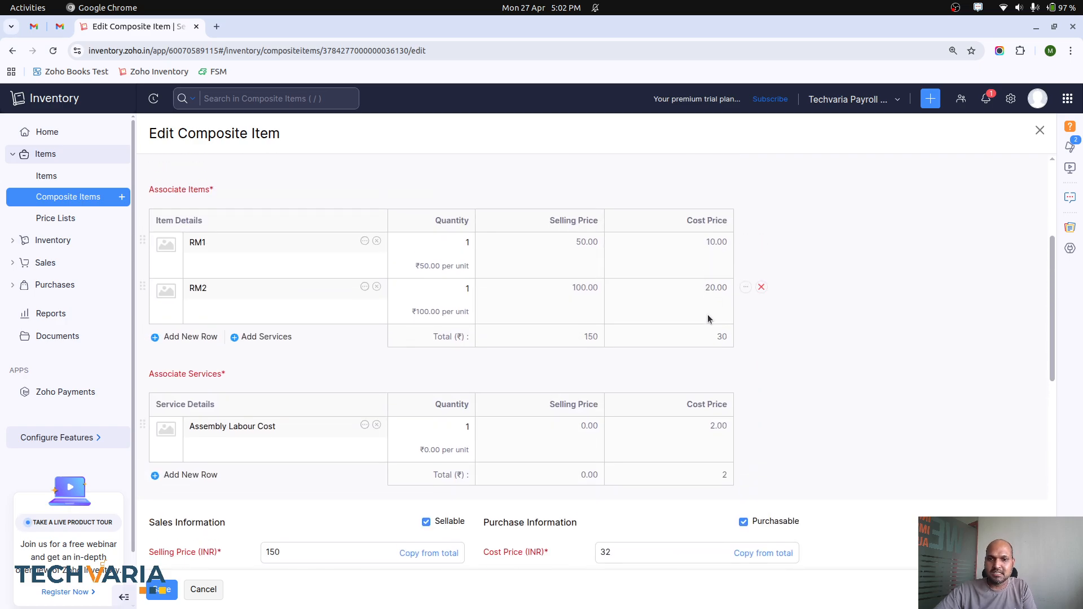
scroll(736, 464, "down", 2)
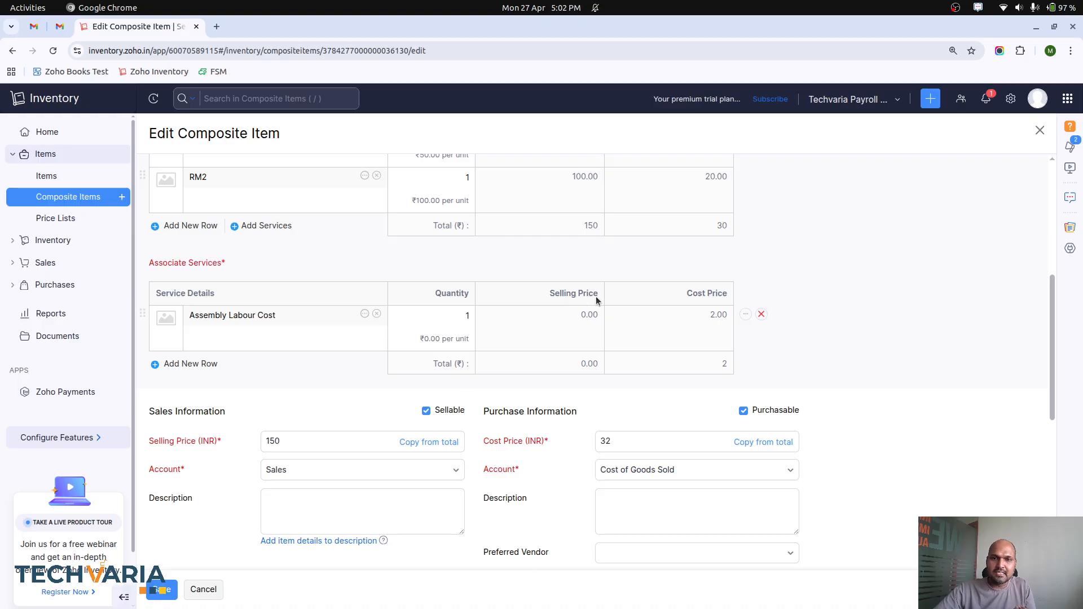
scroll(574, 300, "up", 3)
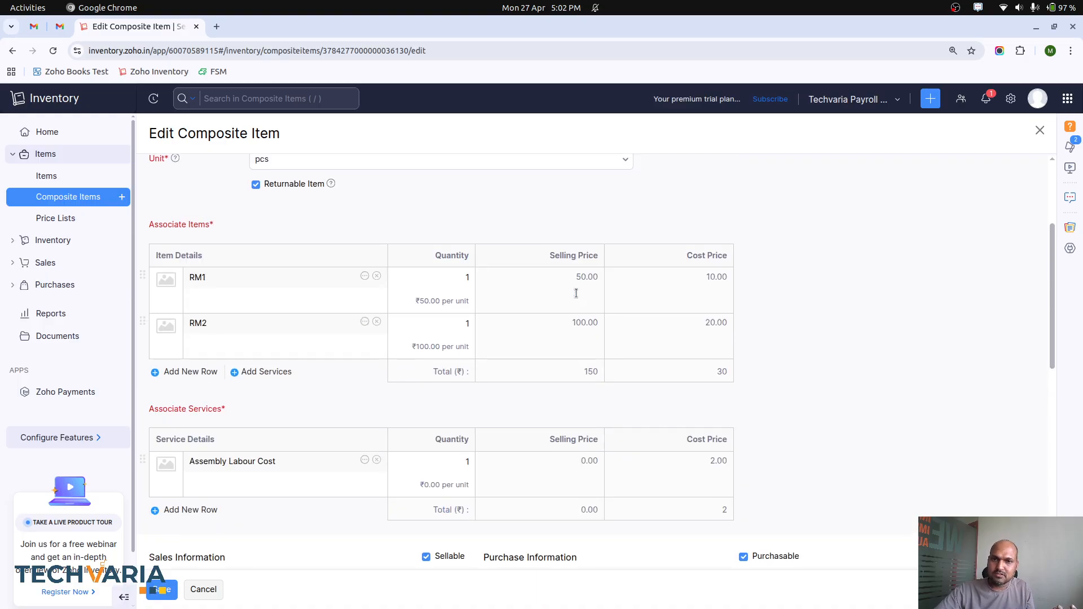
scroll(581, 279, "down", 1)
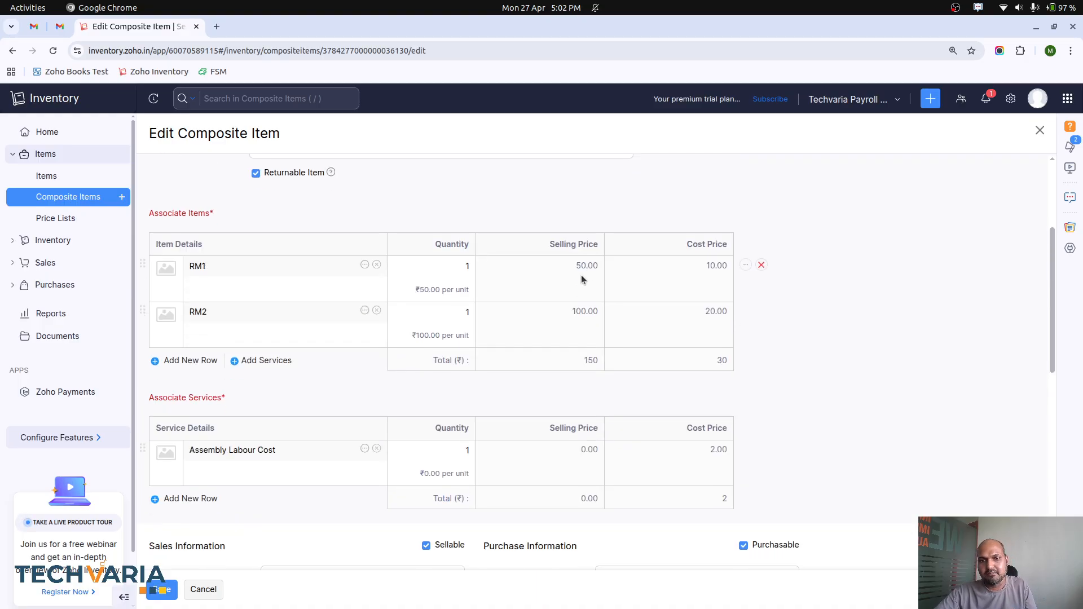
scroll(350, 445, "down", 4)
left_click(311, 349)
double_click(312, 349)
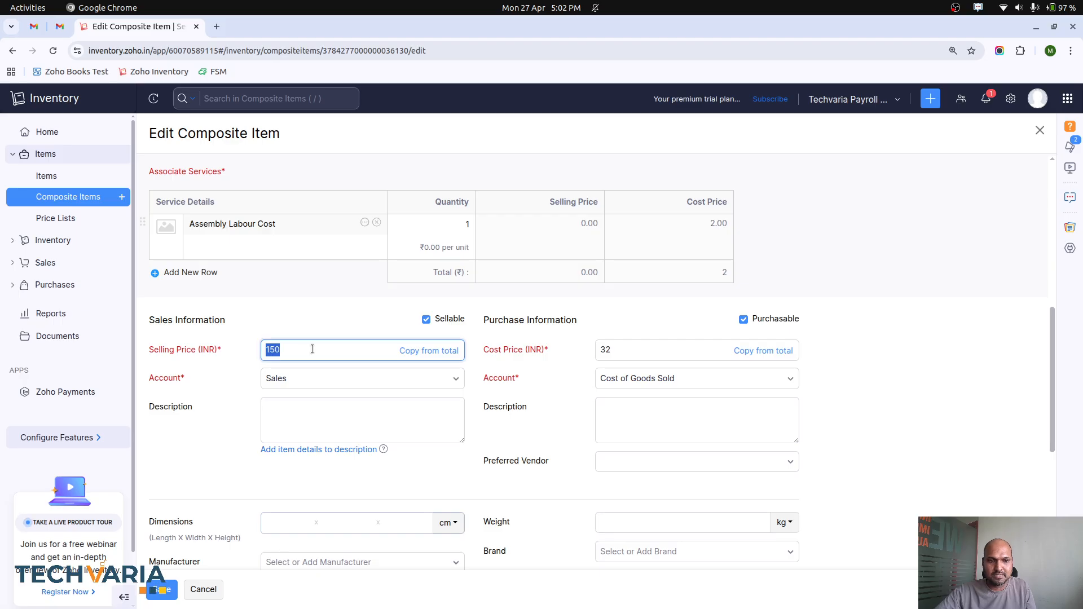
scroll(372, 400, "down", 3)
scroll(379, 408, "down", 2)
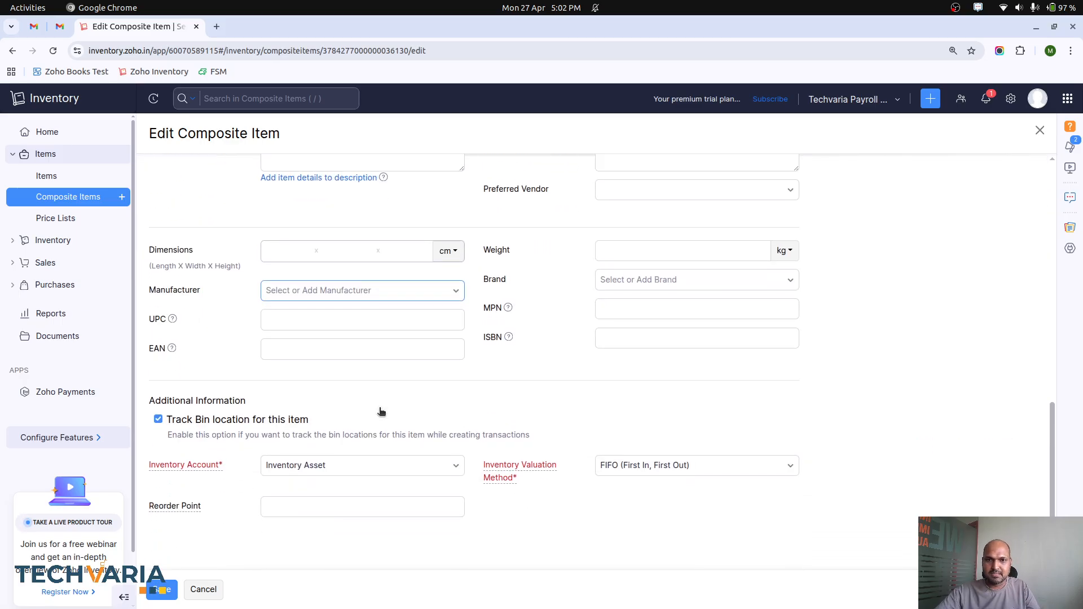
scroll(379, 411, "down", 1)
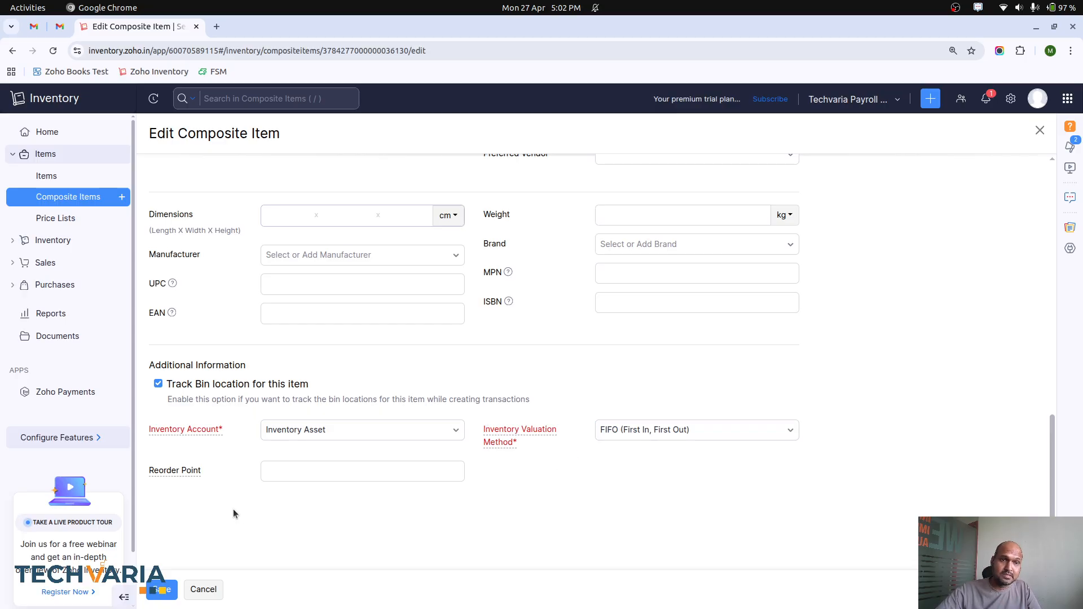
scroll(237, 397, "up", 8)
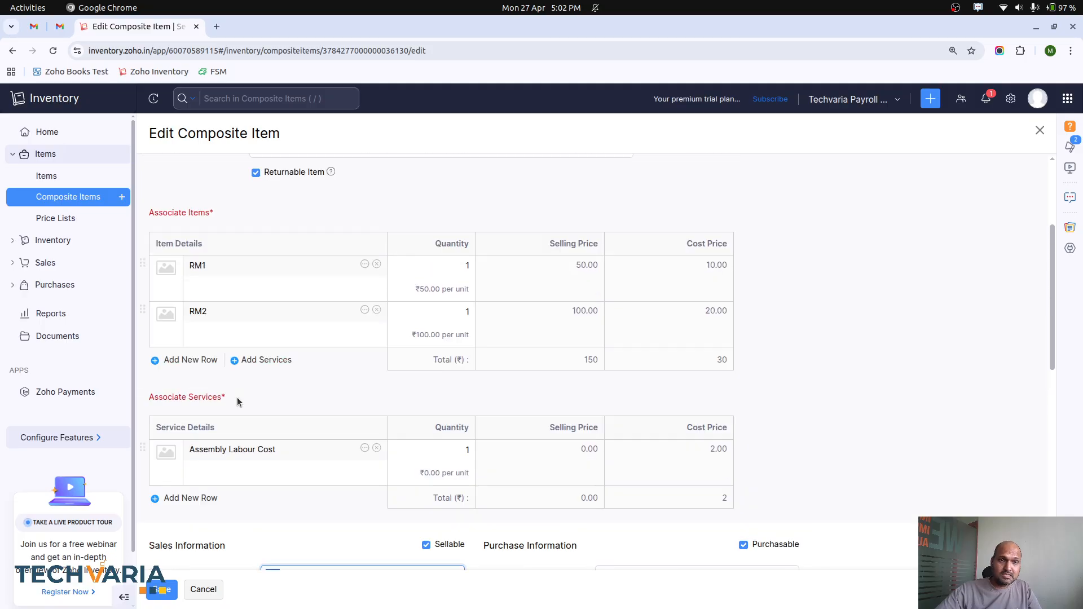
scroll(237, 397, "up", 3)
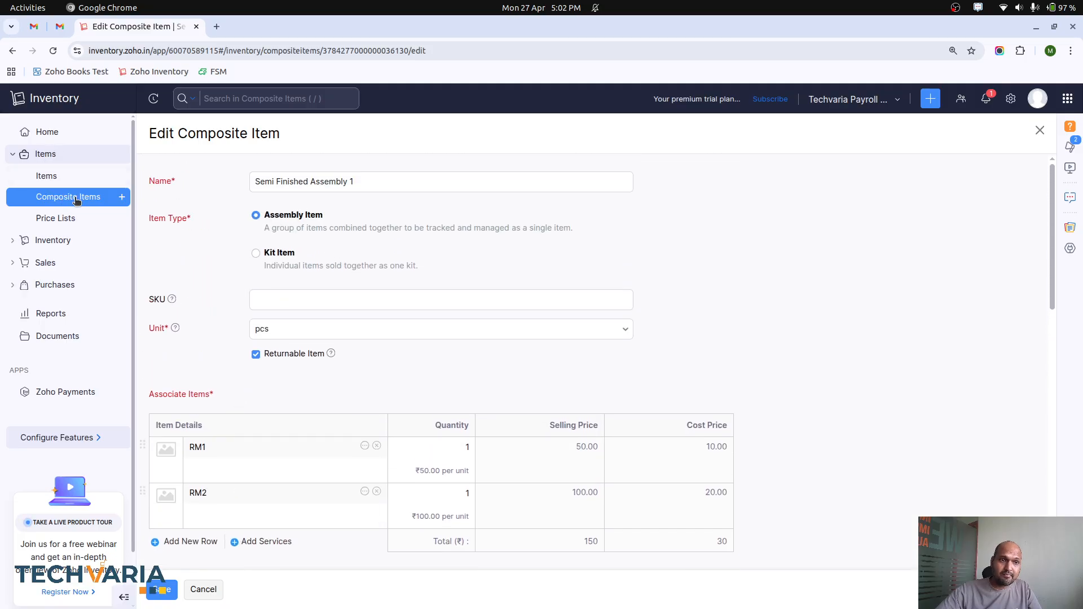
Step: Start a new assembly record for composite item Semi Finished Assembly 1
left_click(54, 240)
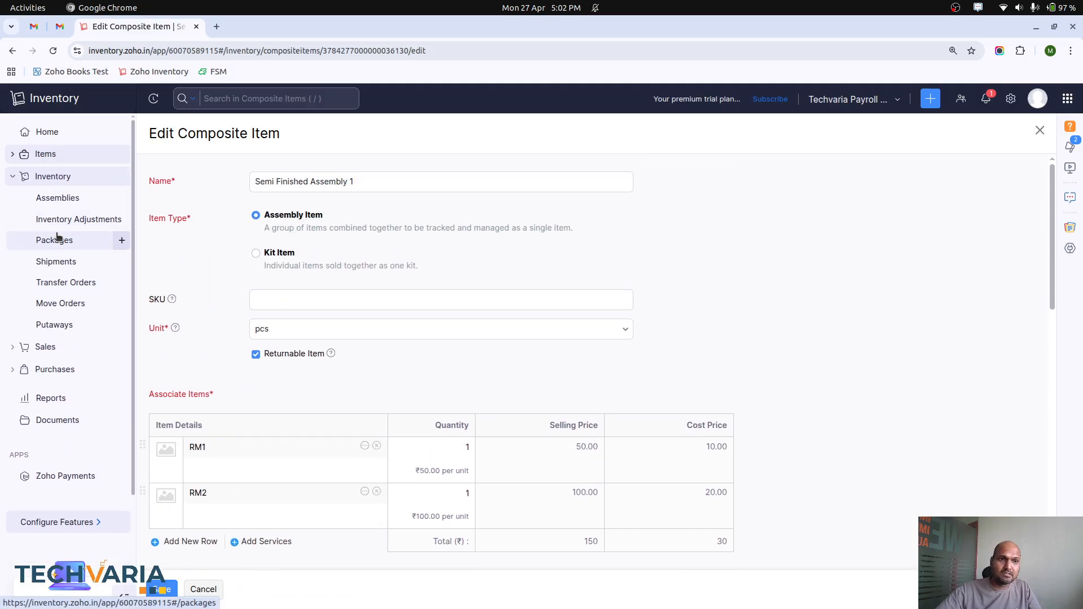
left_click(72, 198)
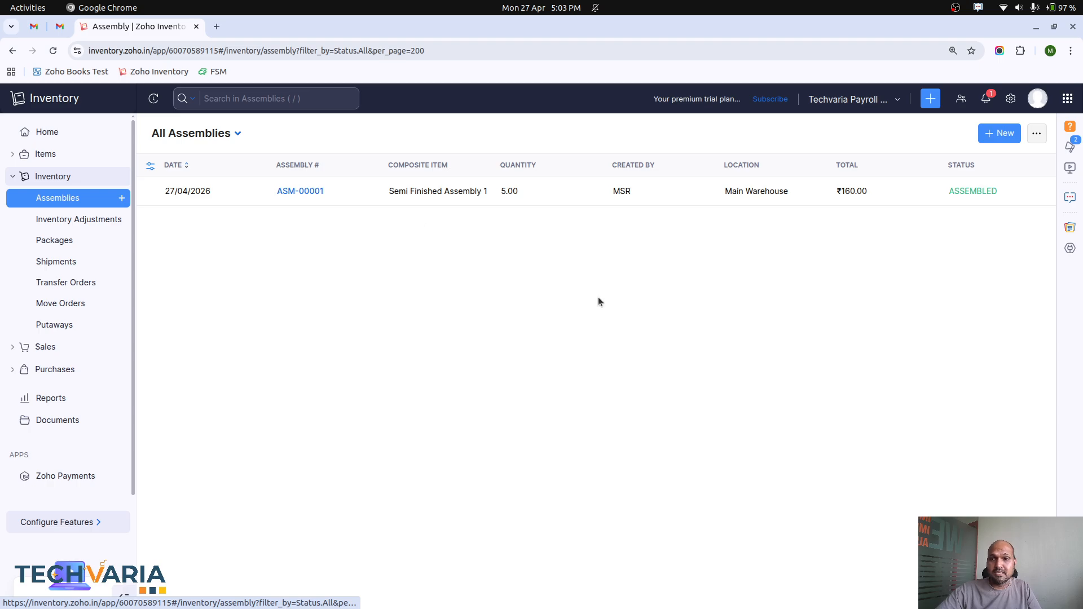
left_click(1012, 134)
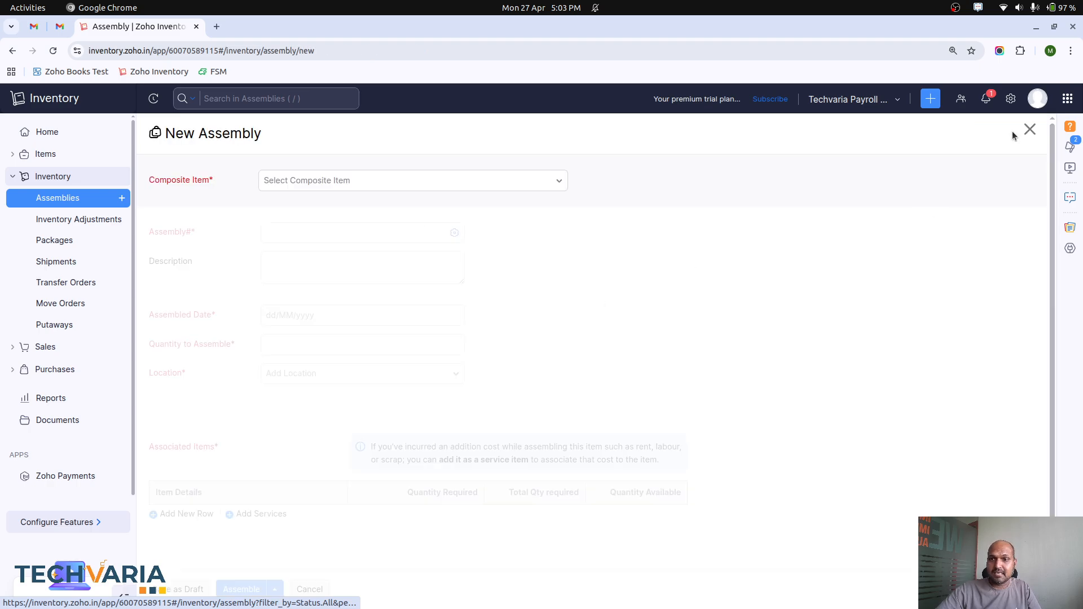
left_click(399, 179)
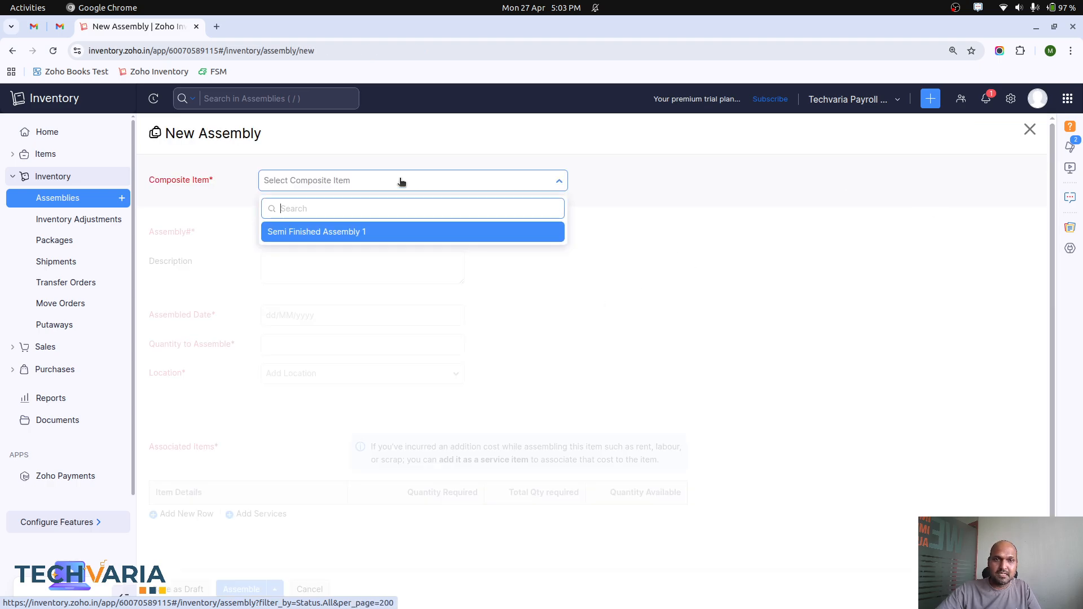
left_click(362, 234)
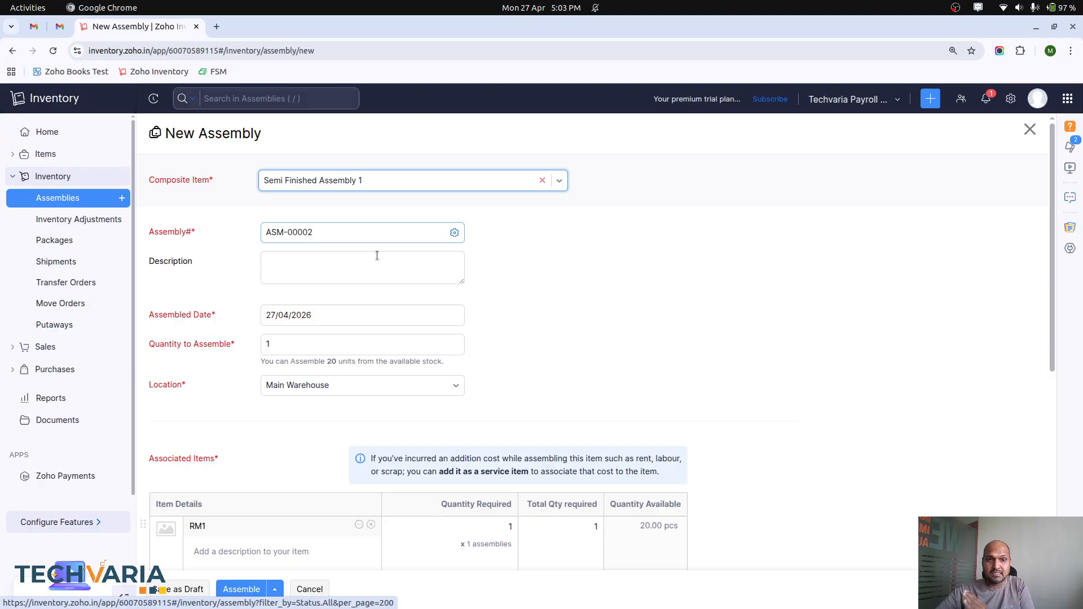
Step: Set the quantity to assemble to 2, check the required items and services, assemble it and review the assembly details
left_click(309, 342)
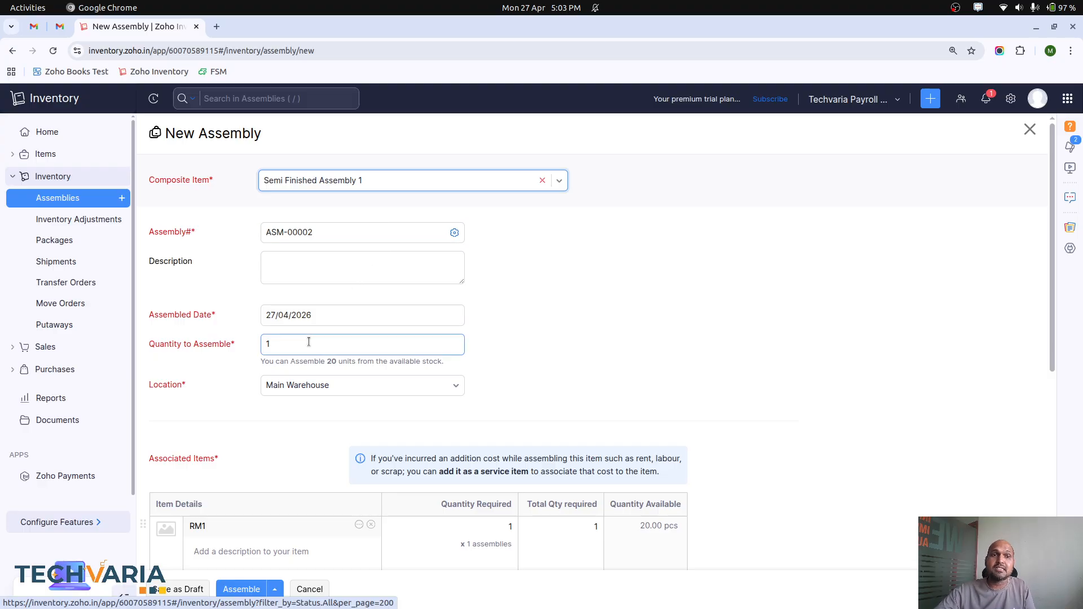
double_click(309, 342)
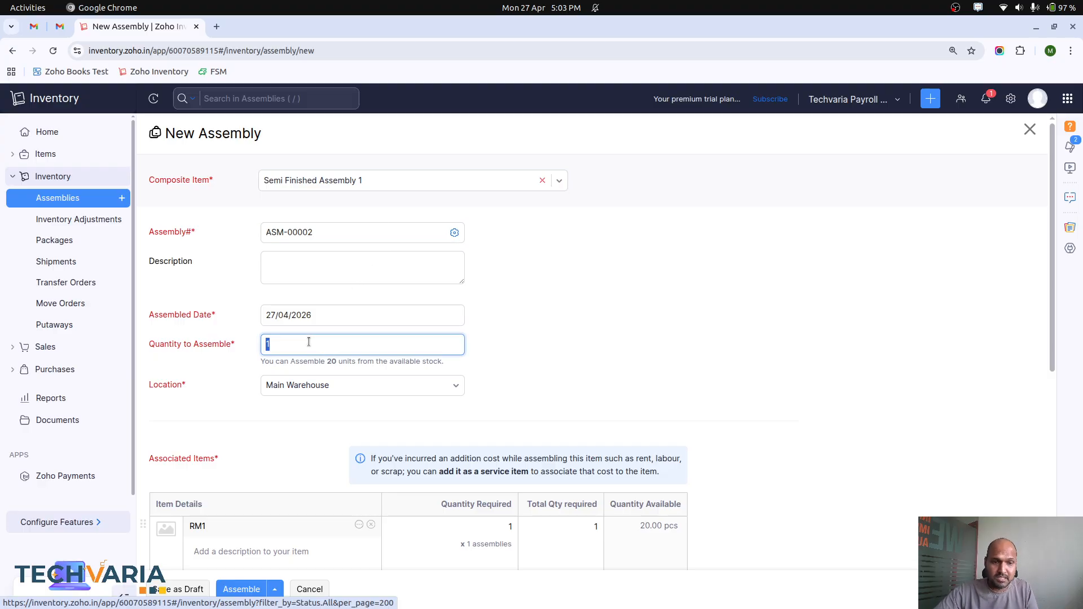
type("2")
left_click(543, 384)
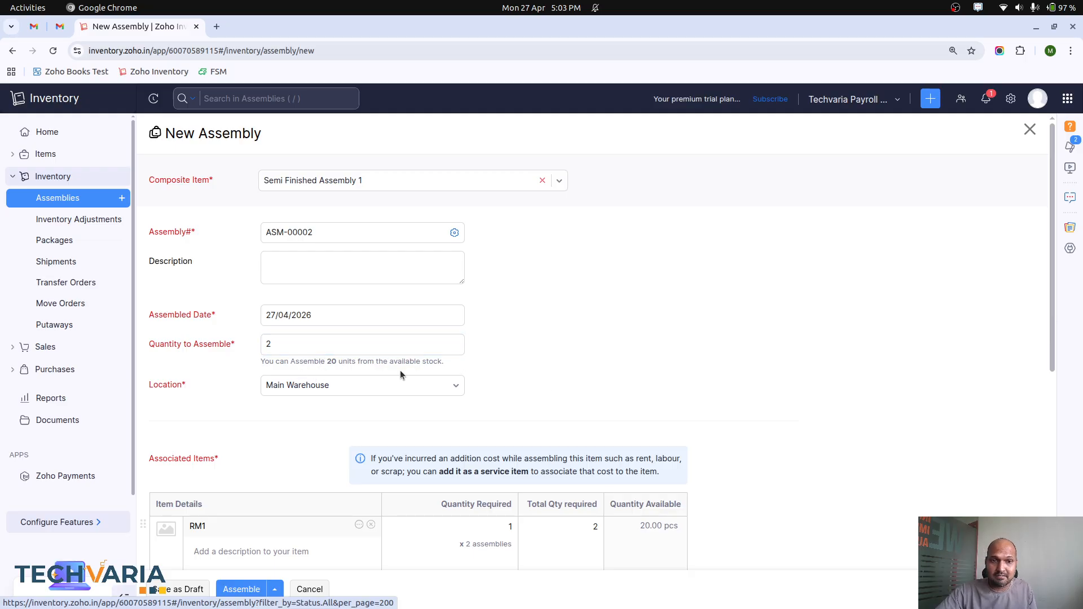
scroll(460, 373, "down", 5)
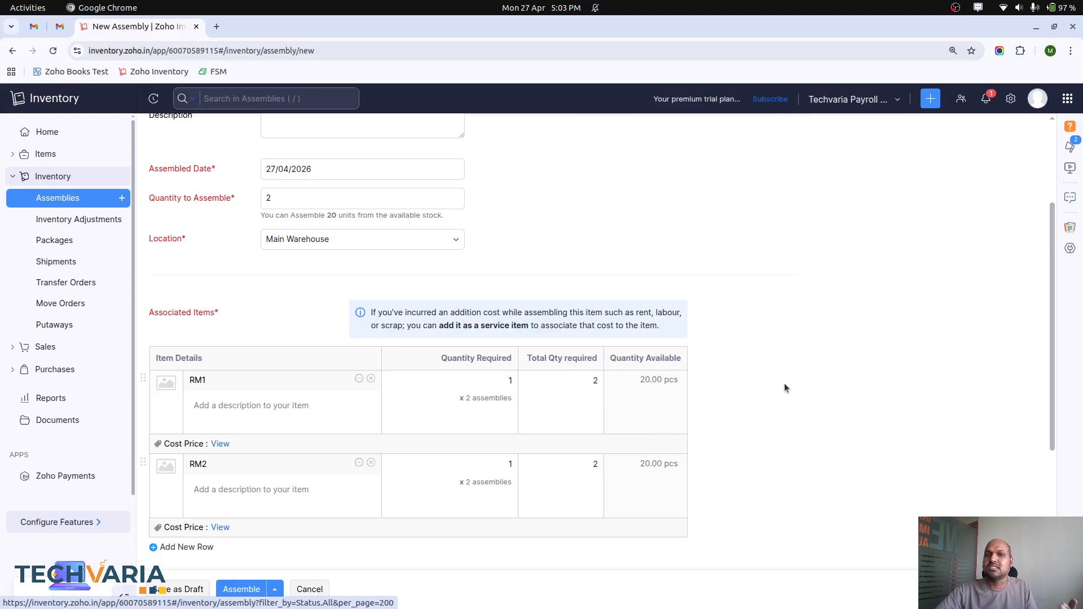
scroll(784, 387, "up", 1)
scroll(771, 374, "down", 5)
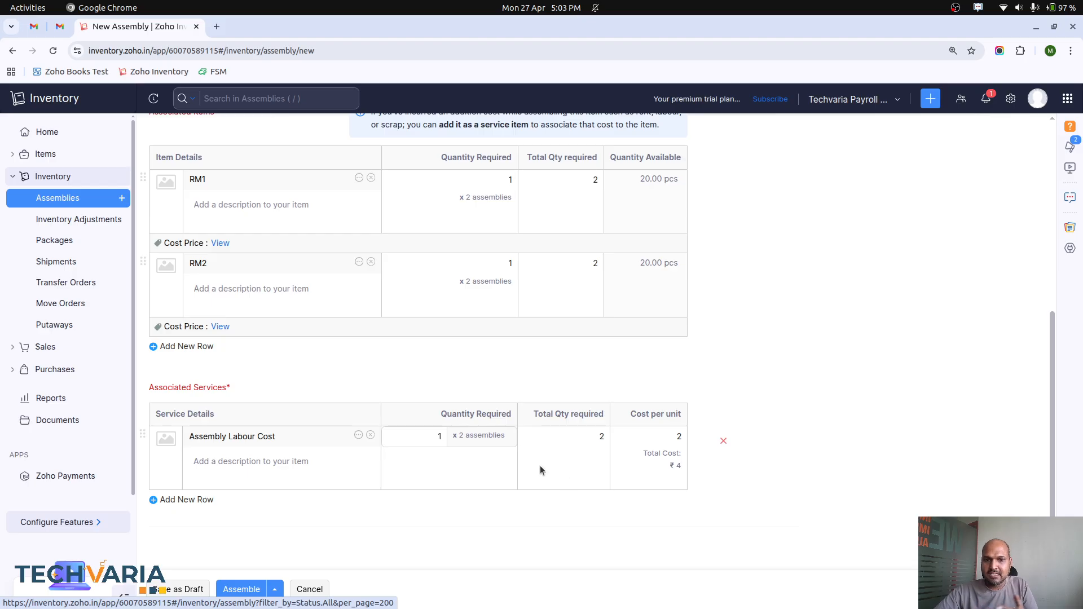
left_click(255, 591)
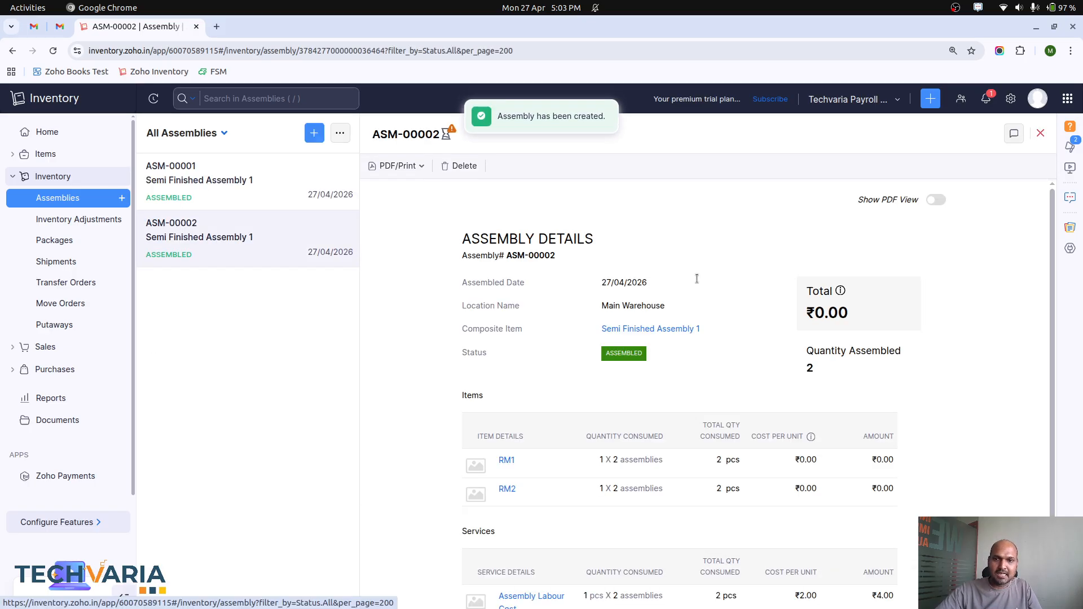
scroll(760, 310, "down", 2)
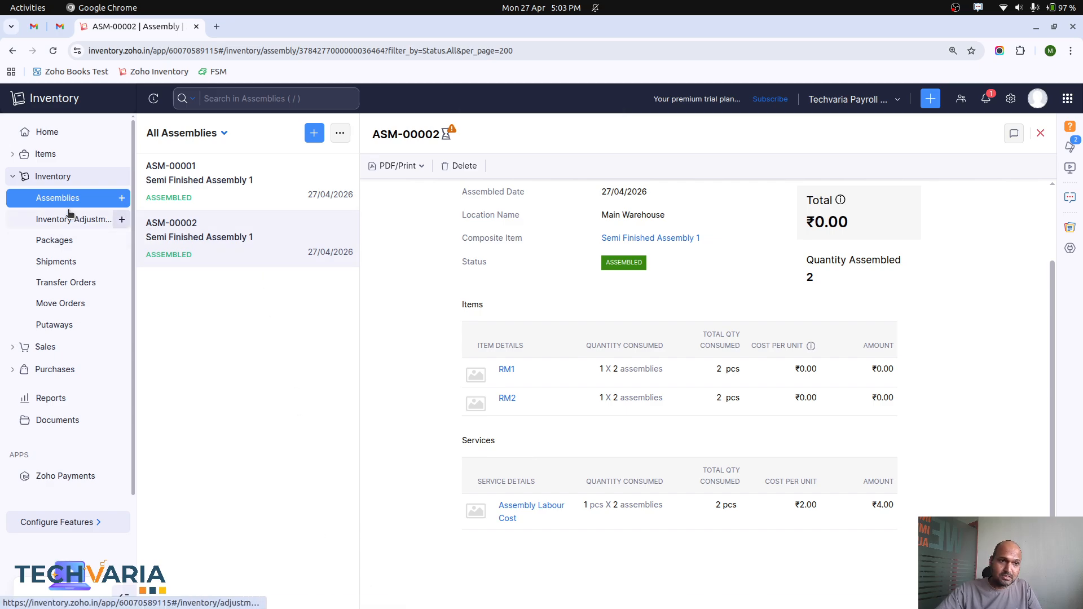
Step: Open item Semi Finished Assembly 1 from the items list, check its history and filter its transactions by Assemblies
left_click(45, 154)
left_click(49, 174)
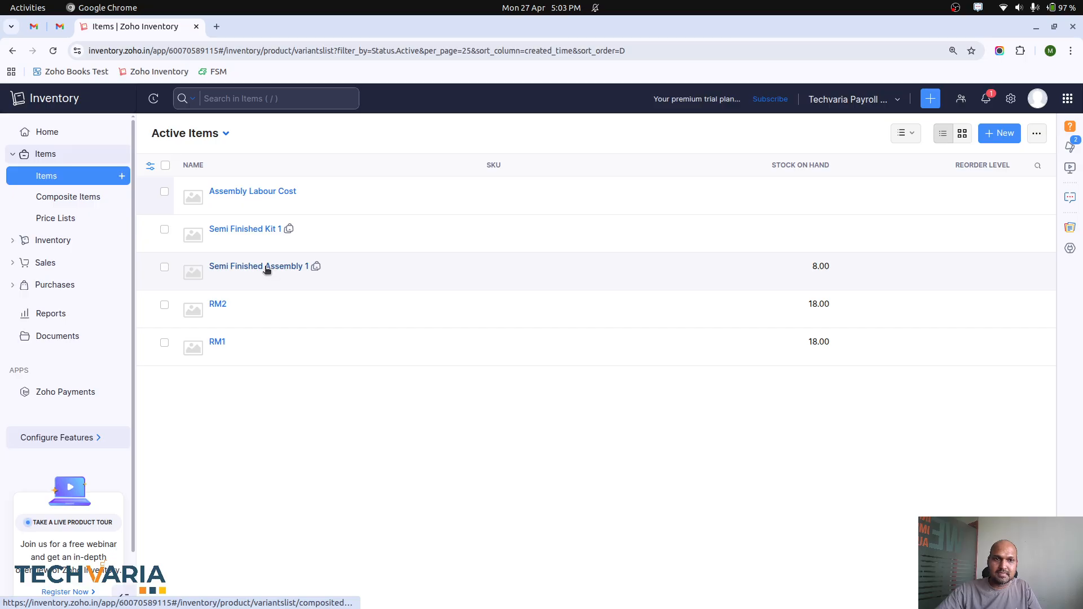
left_click(267, 268)
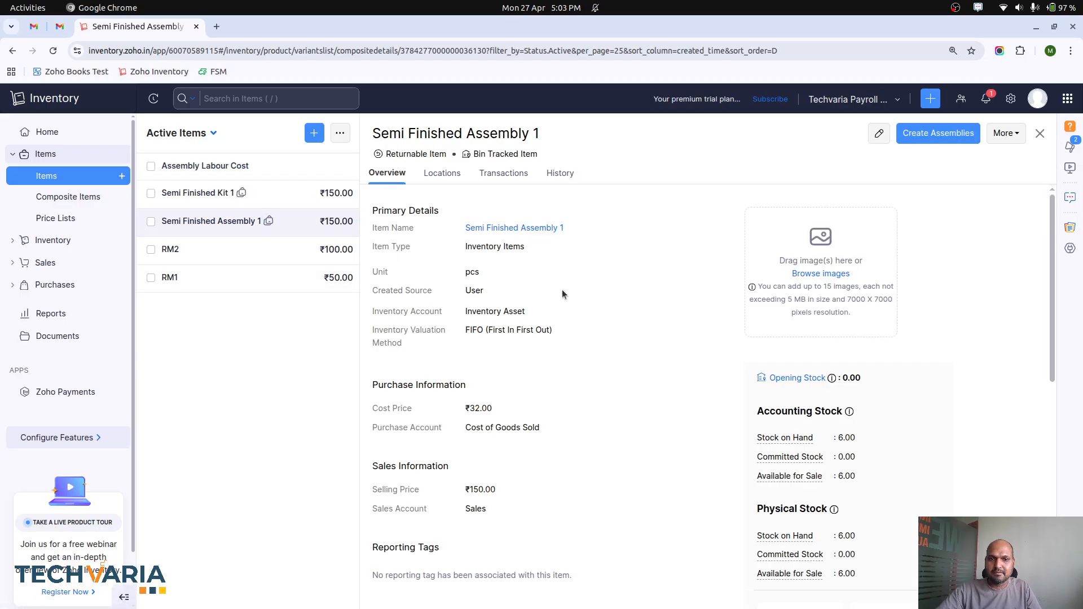
left_click(553, 175)
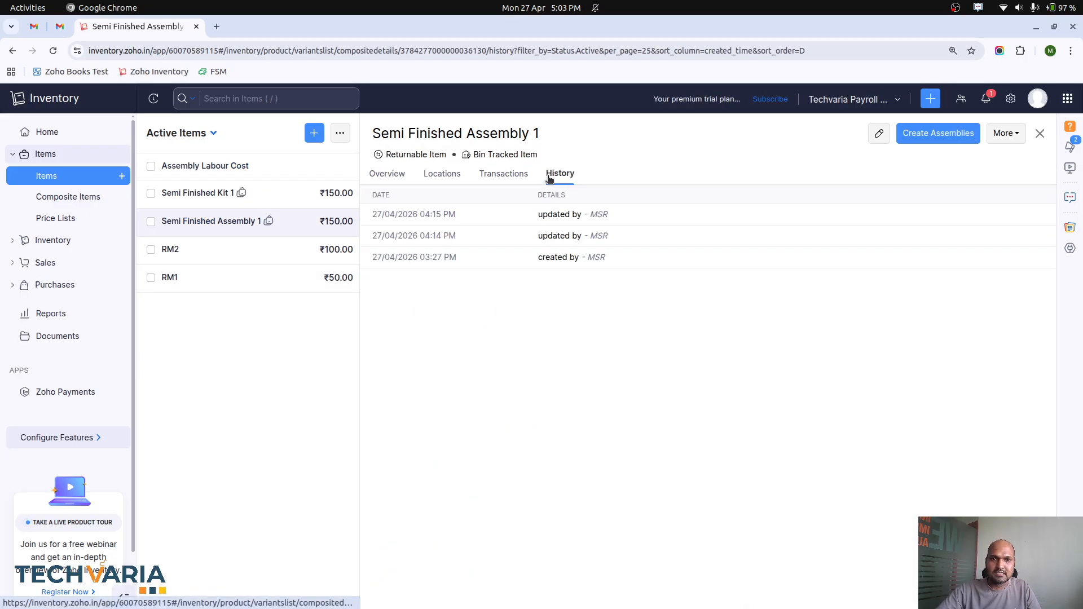
left_click(501, 172)
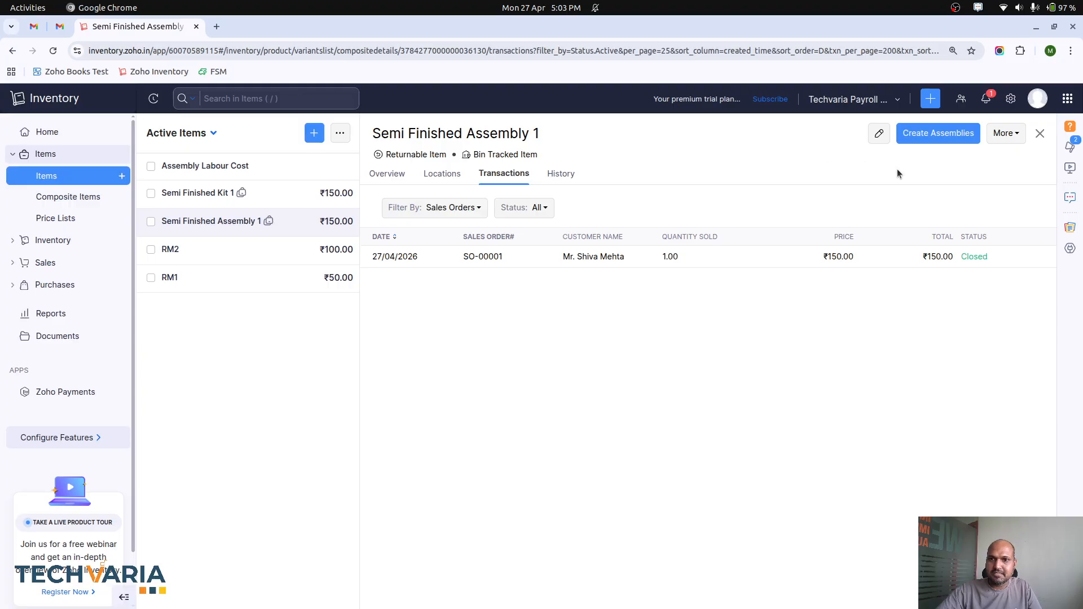
left_click(456, 208)
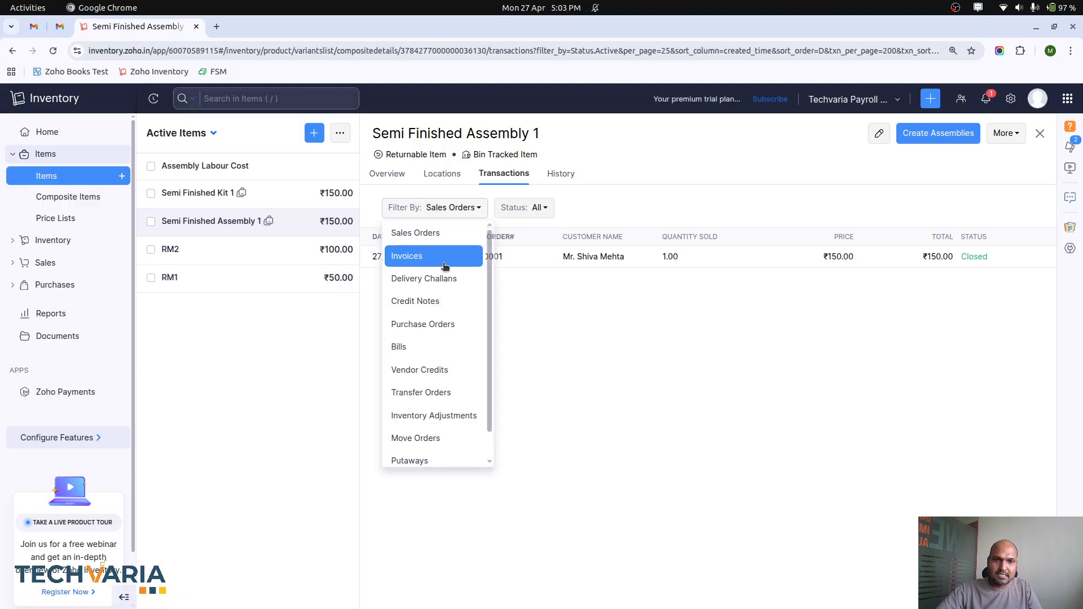
scroll(439, 421, "down", 1)
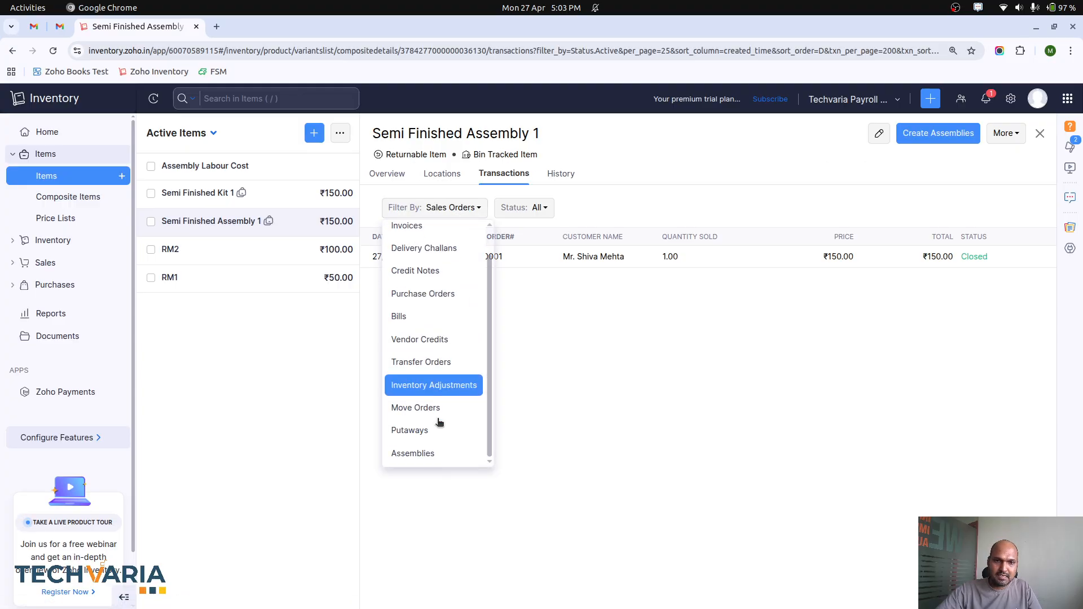
left_click(437, 453)
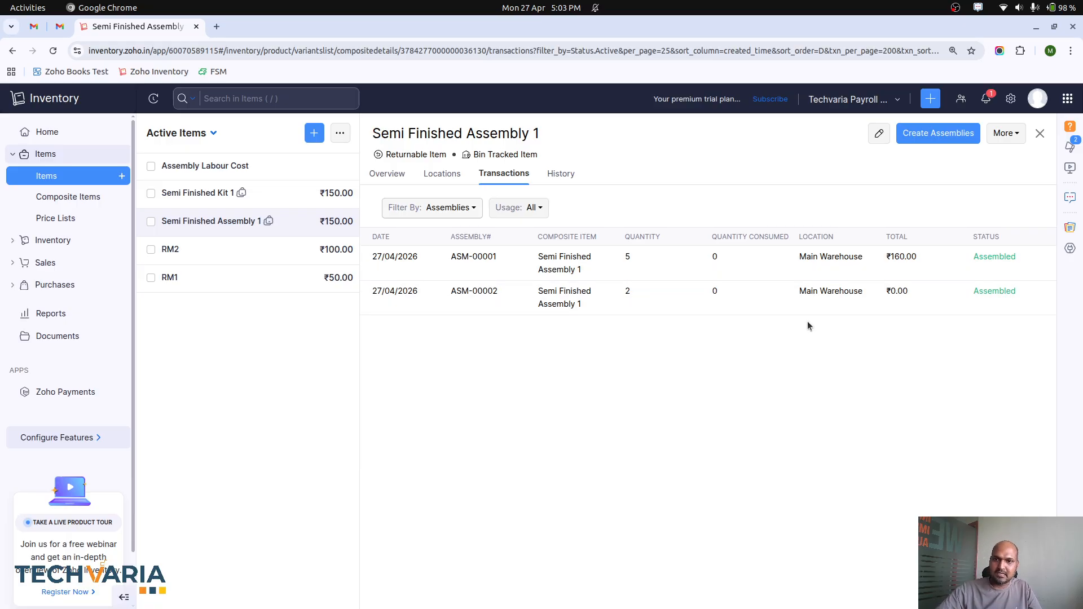
Step: Open Semi Finished Assembly 1 among the composite items and examine its history, sales order transactions and stock overview
left_click(72, 197)
left_click(412, 194)
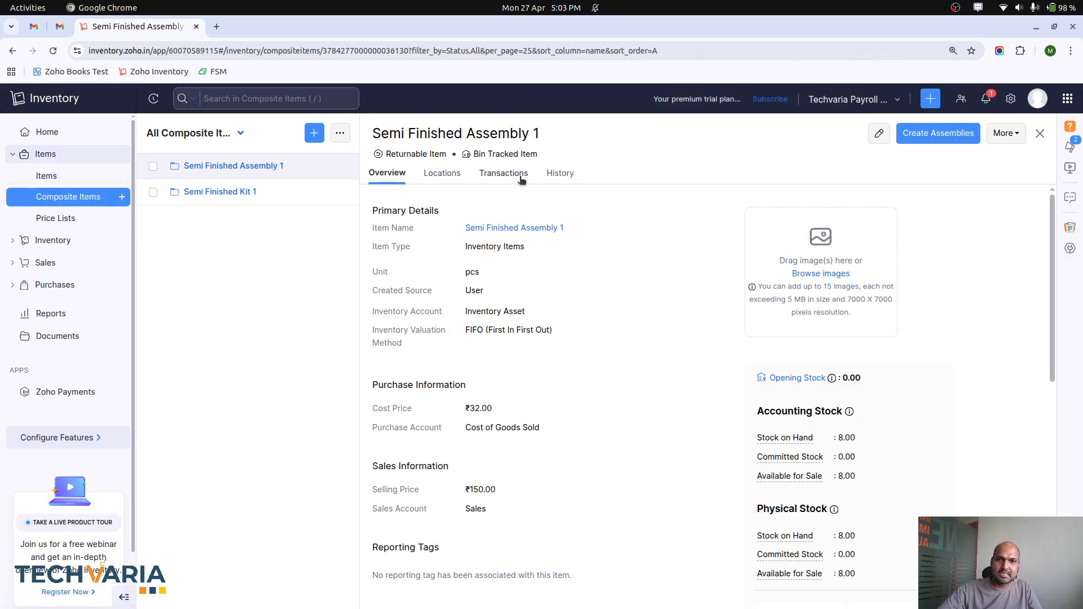
left_click(560, 173)
left_click(499, 173)
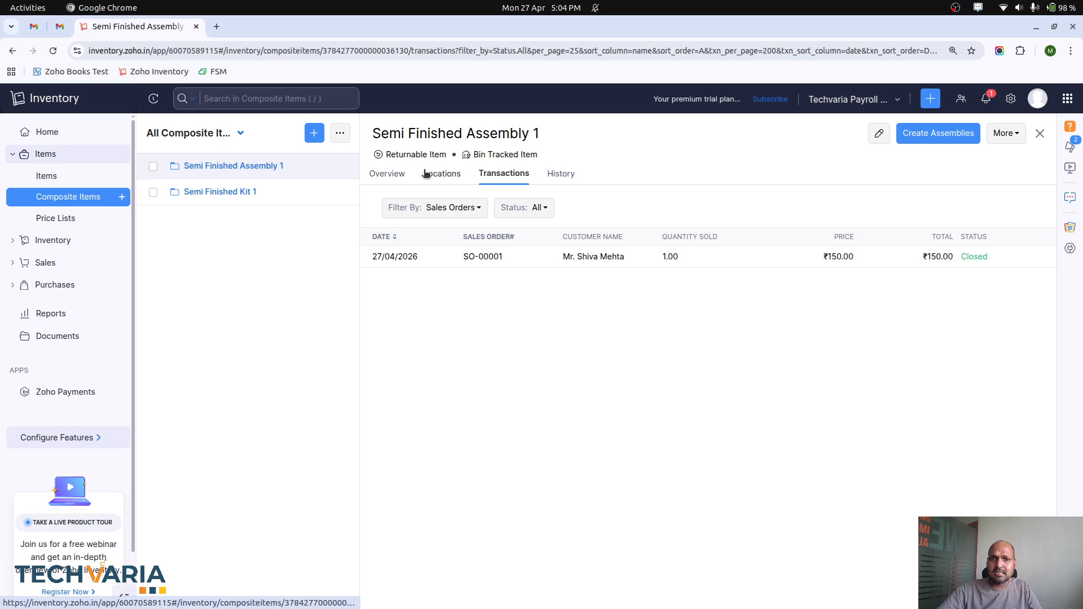
left_click(387, 173)
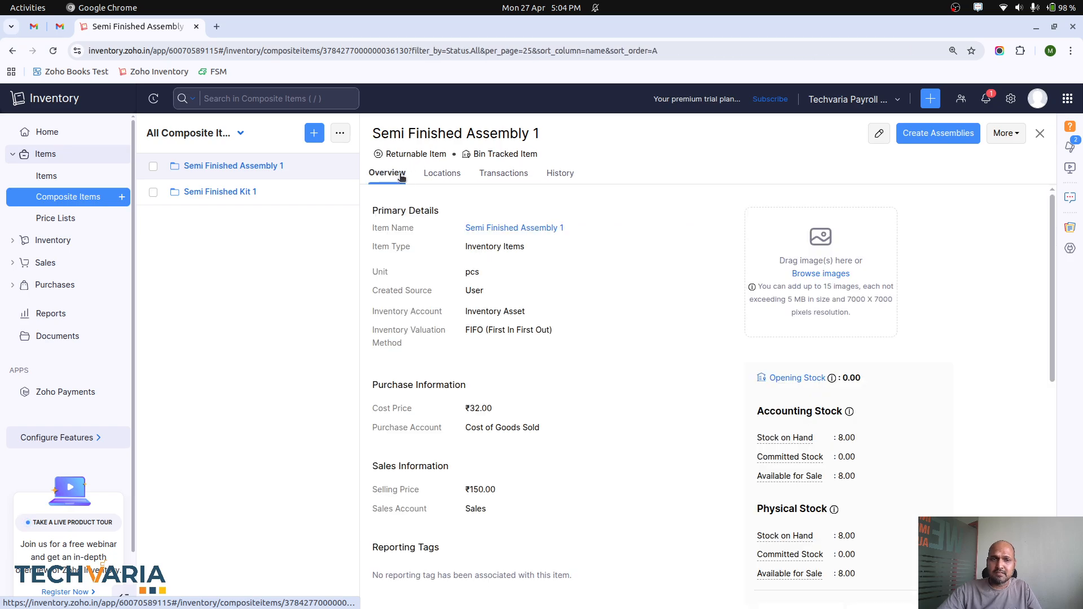
Step: Open composite item Semi Finished Kit 1 for editing, examine its item type, associated items and sales information, and leave without saving
left_click(235, 197)
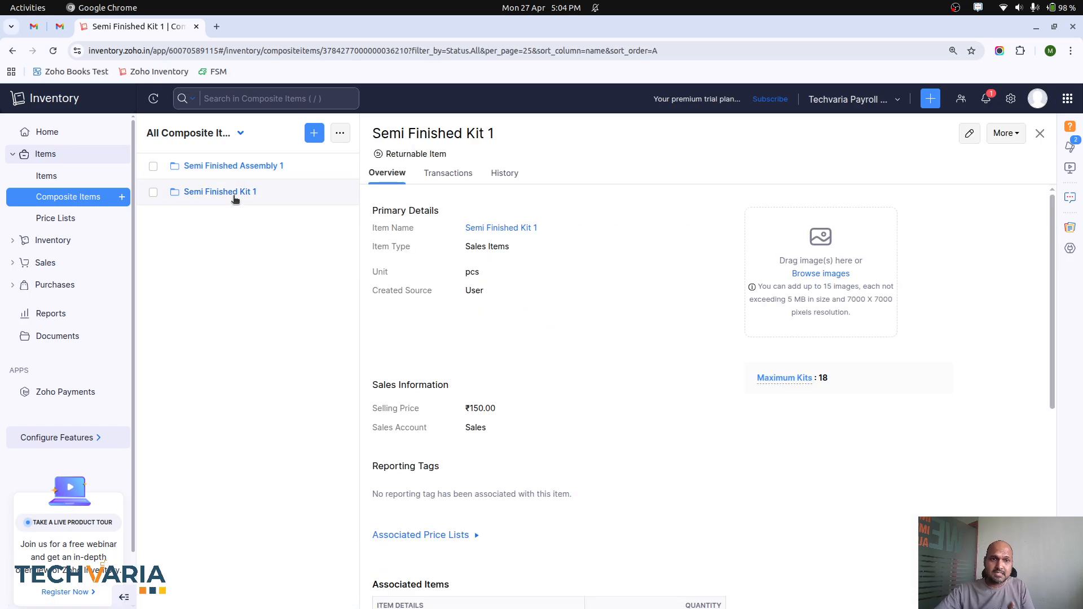
left_click(966, 134)
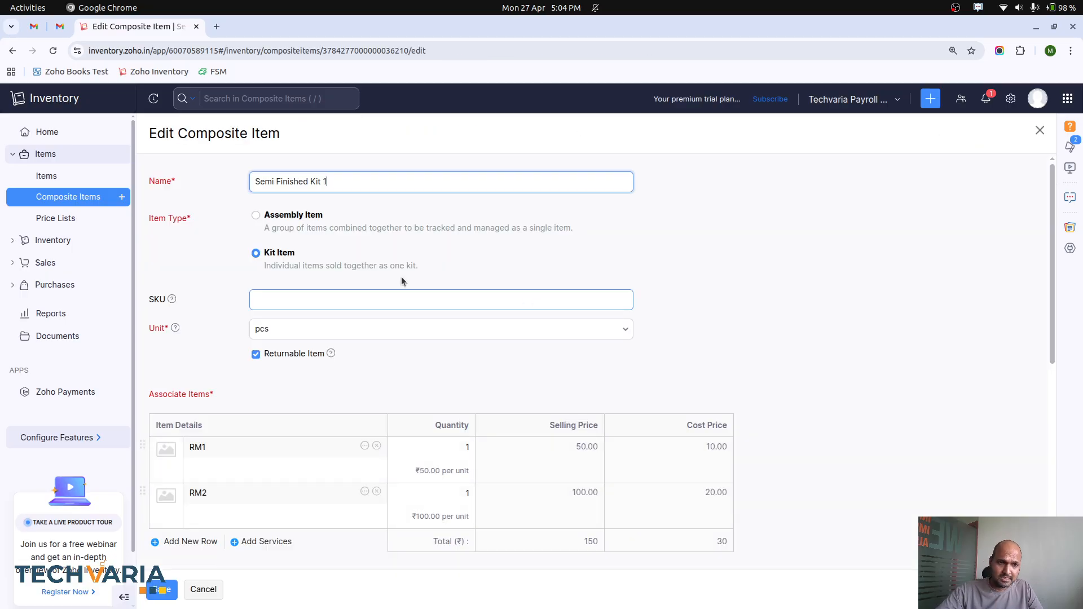
scroll(321, 306, "down", 4)
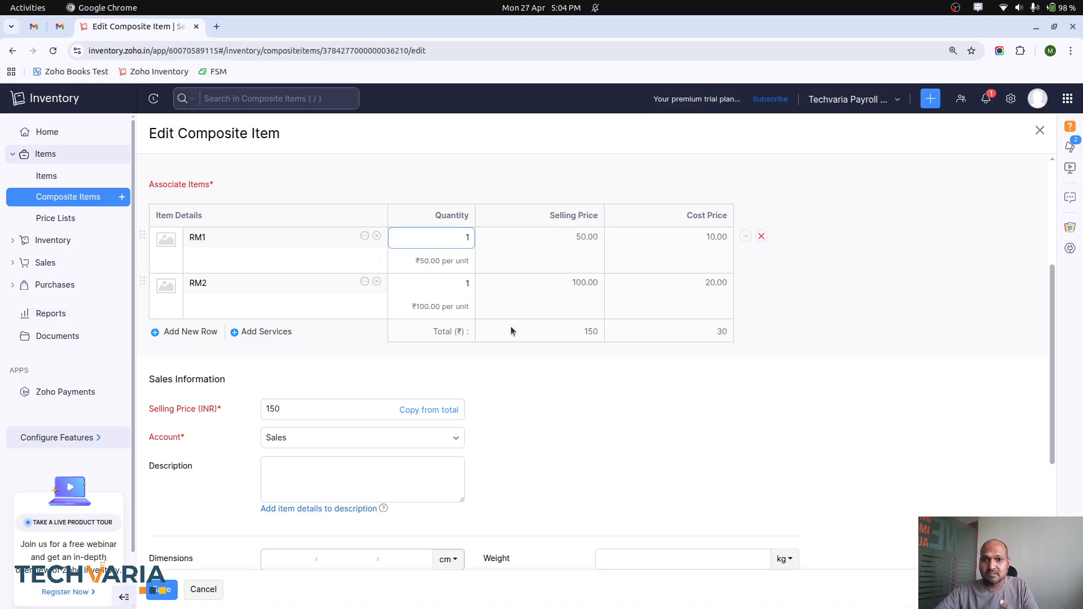
scroll(522, 335, "down", 4)
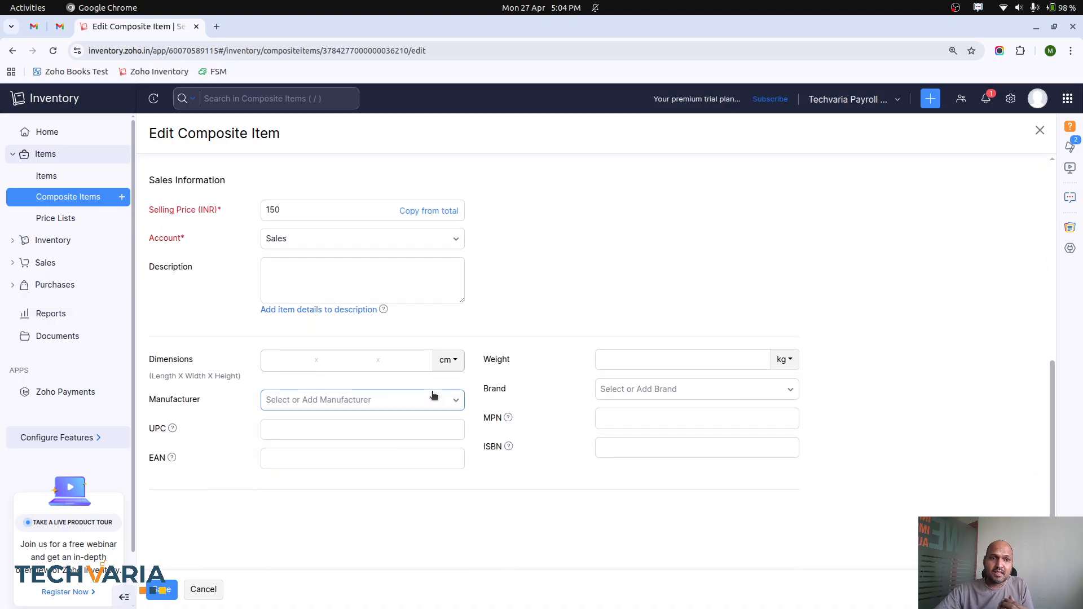
scroll(445, 394, "up", 8)
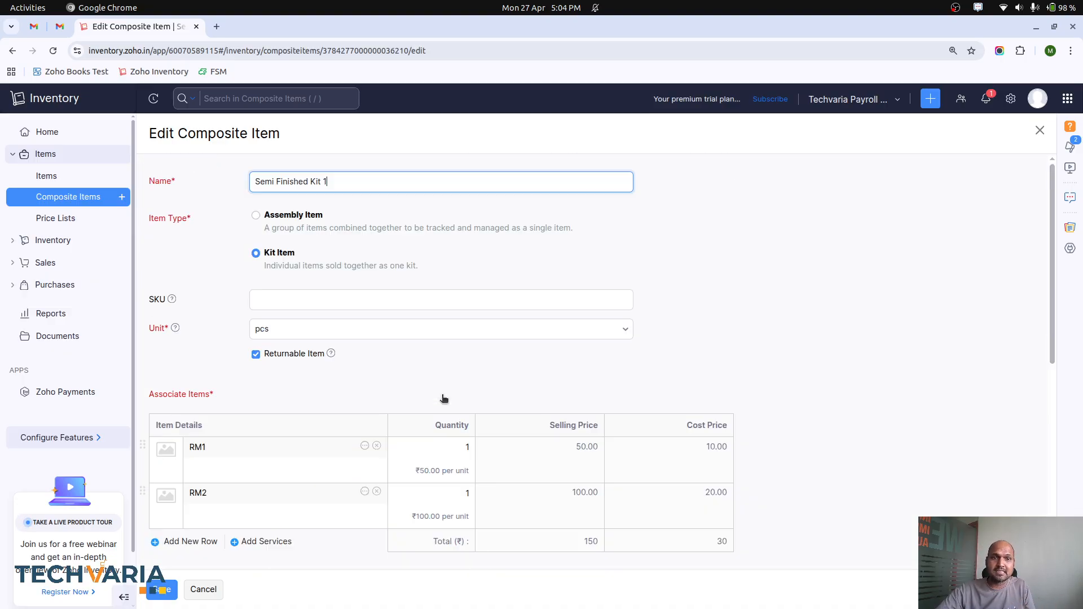
scroll(442, 400, "down", 4)
left_click(206, 589)
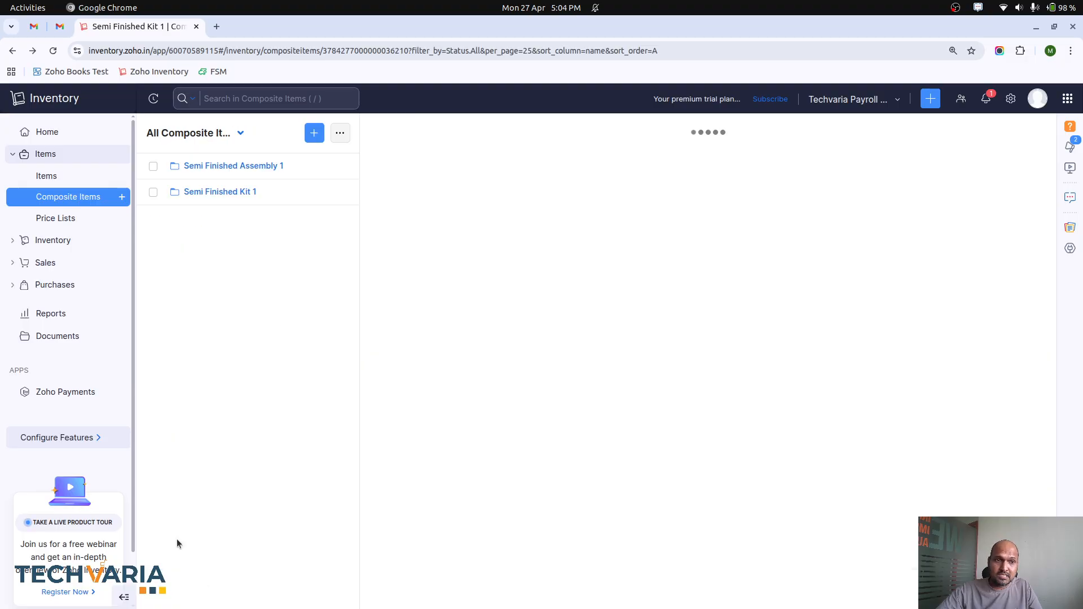
Step: Start a new customer record from the customers list
left_click(52, 239)
left_click(48, 348)
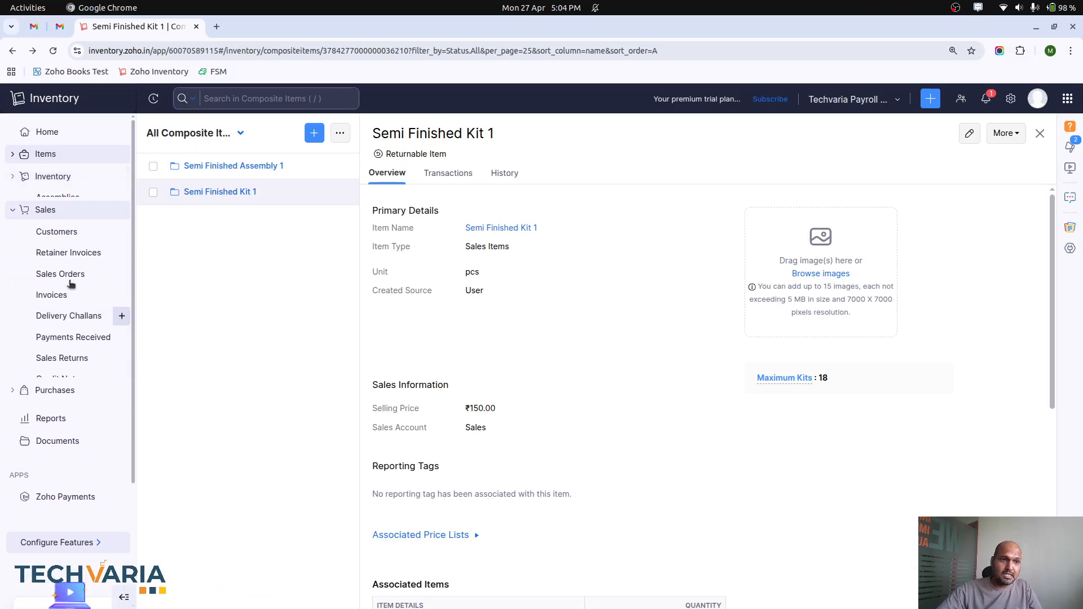
left_click(62, 225)
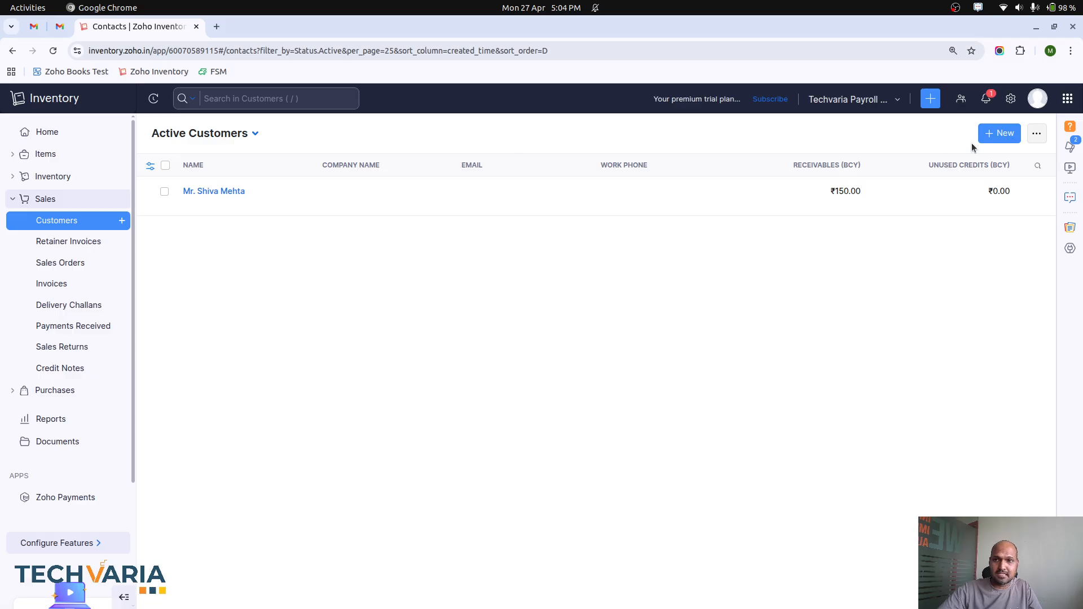
left_click(990, 134)
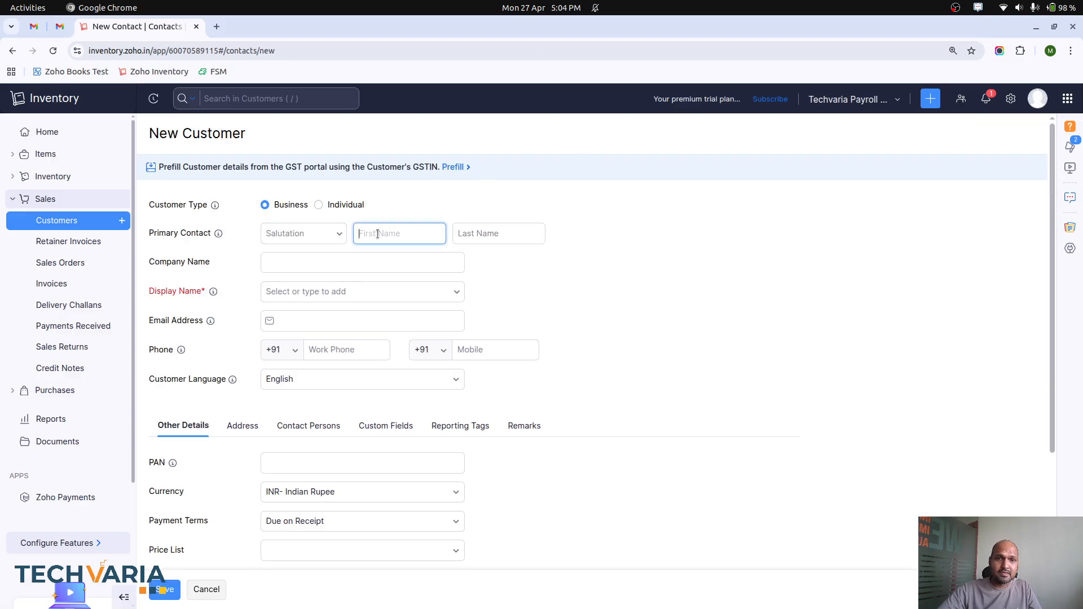
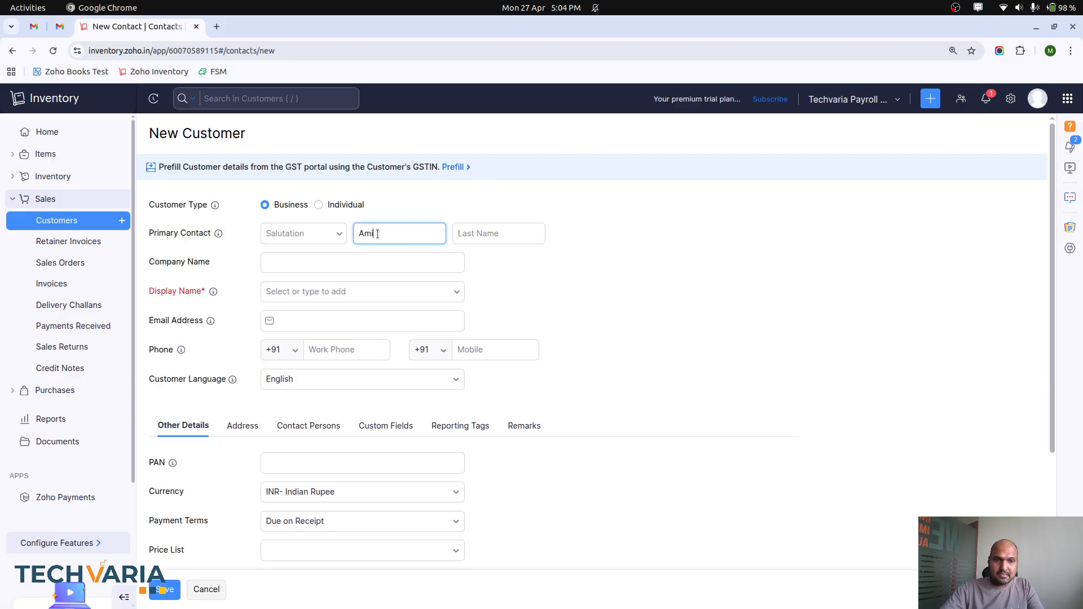
Step: Enter the primary contact's first and last name, use the full name as display name, and save the customer
key("Tab")
key("Tab")
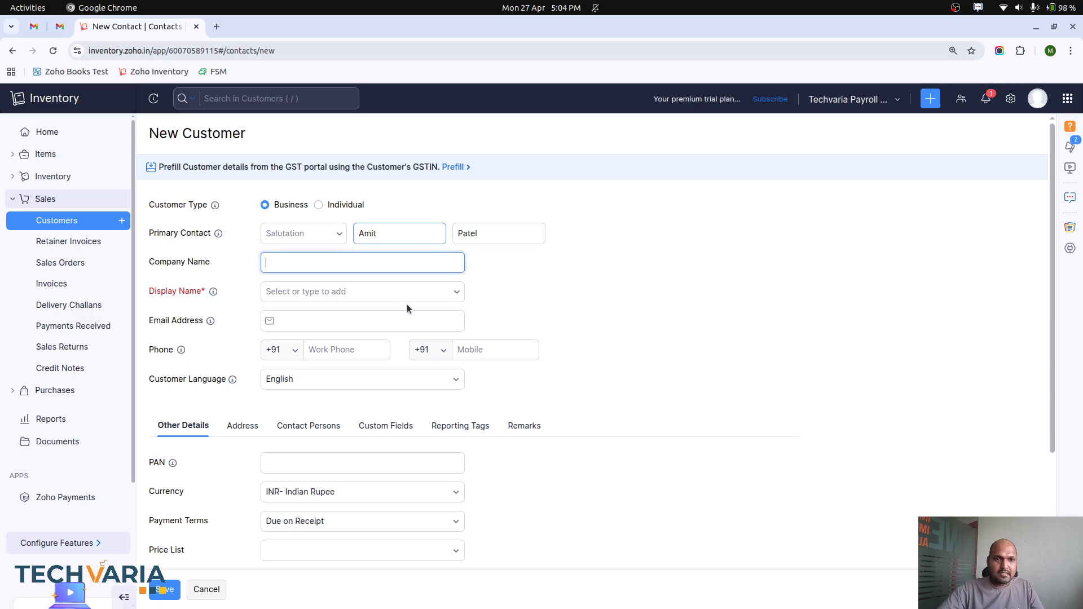
left_click(398, 291)
left_click(389, 317)
scroll(379, 388, "down", 3)
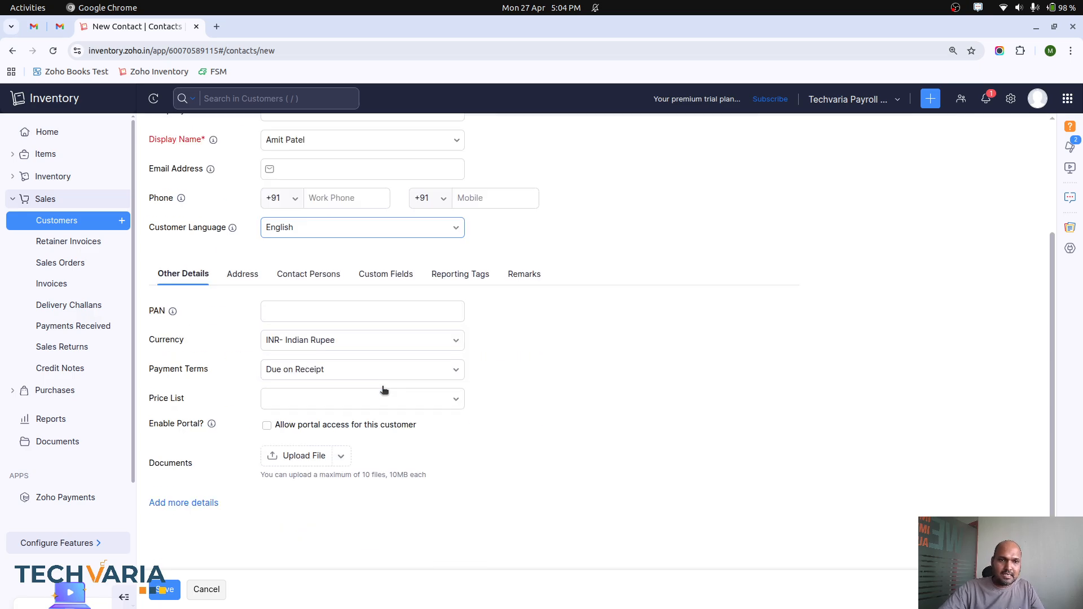
scroll(268, 333, "up", 3)
scroll(269, 333, "down", 3)
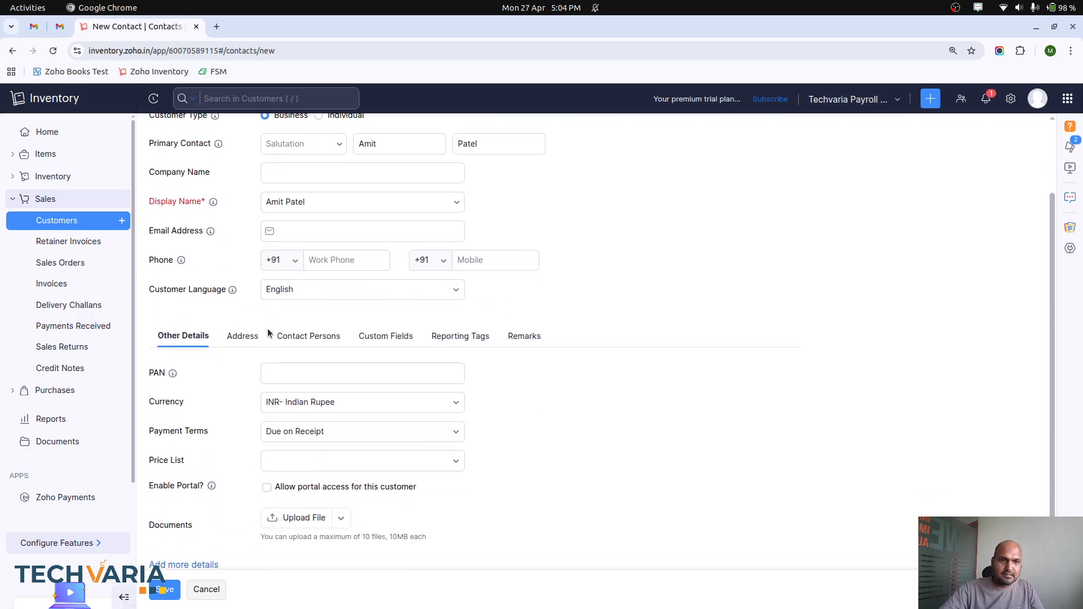
key("alt+s")
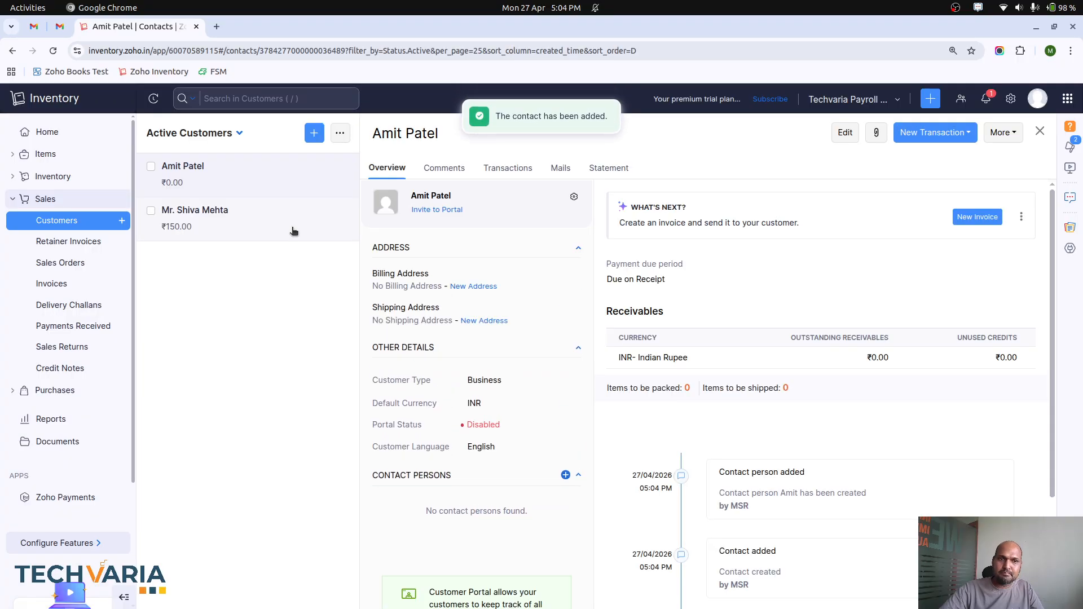
Step: Start a new sales order and select the newly added customer
left_click(75, 262)
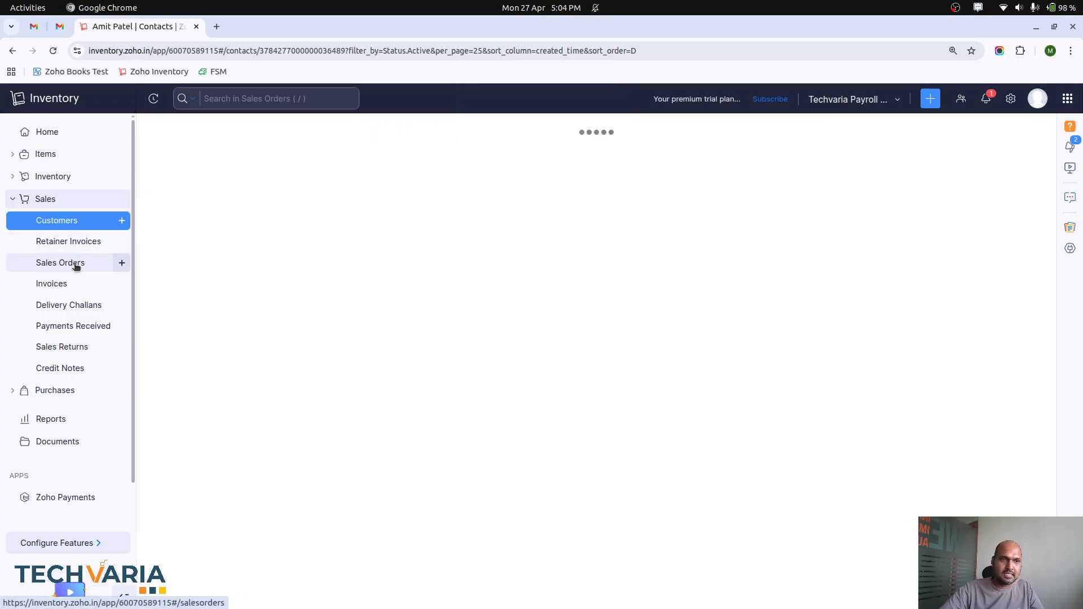
left_click(993, 134)
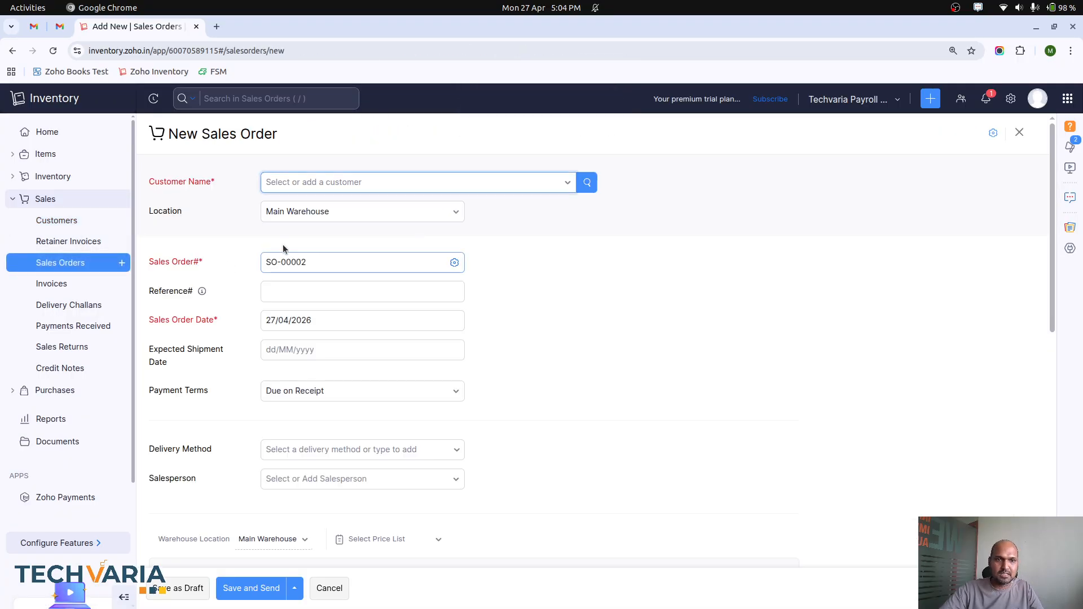
left_click(309, 188)
left_click(337, 236)
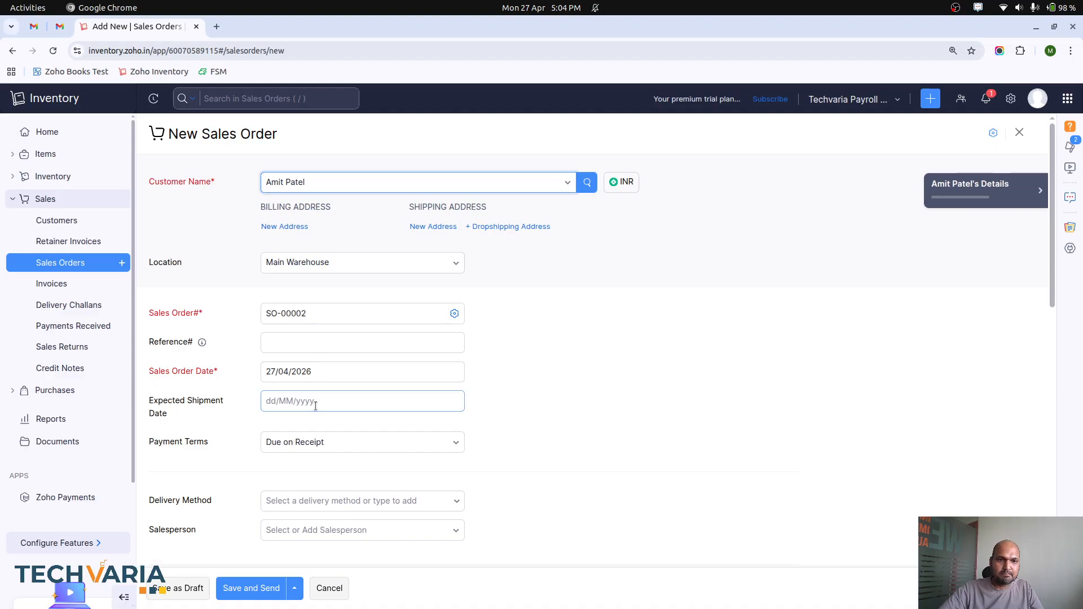
Step: Add Semi Finished Assembly 1 and Semi Finished Kit 1 as line items of the sales order
scroll(278, 418, "down", 6)
left_click(214, 299)
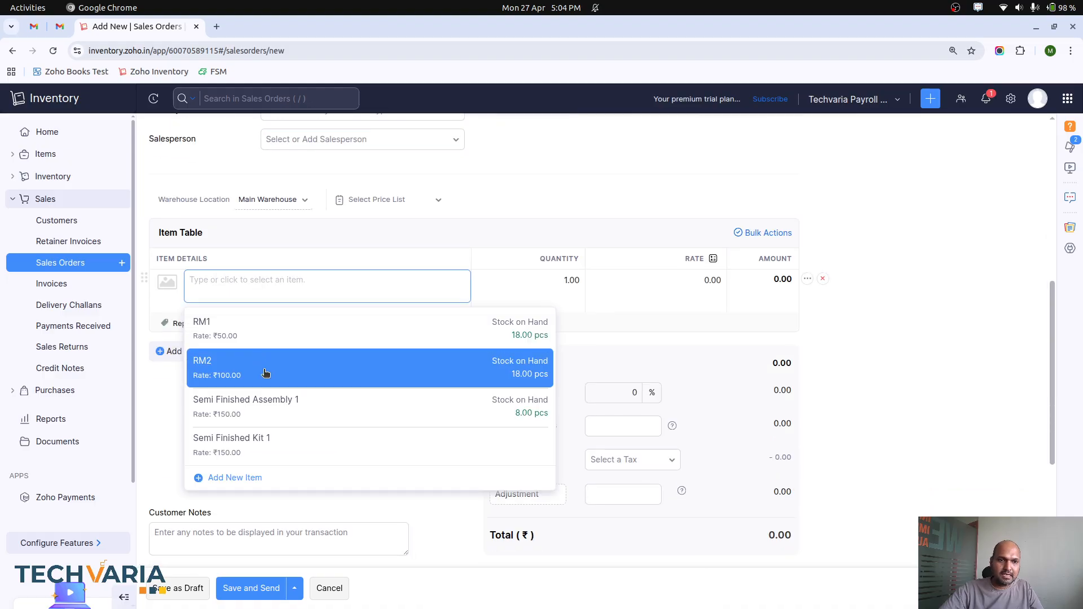
left_click(306, 406)
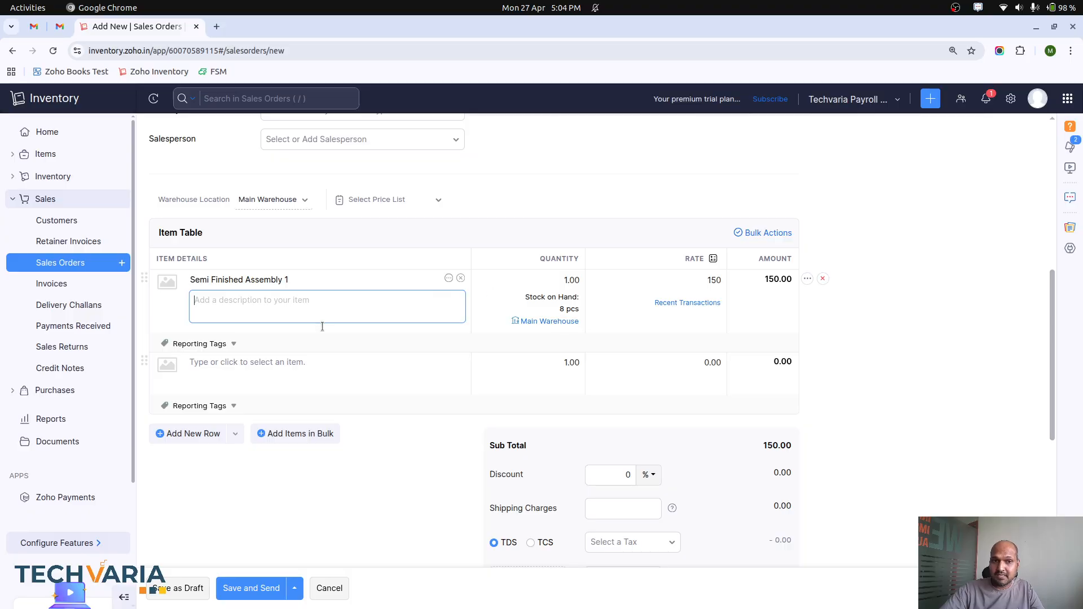
left_click(208, 374)
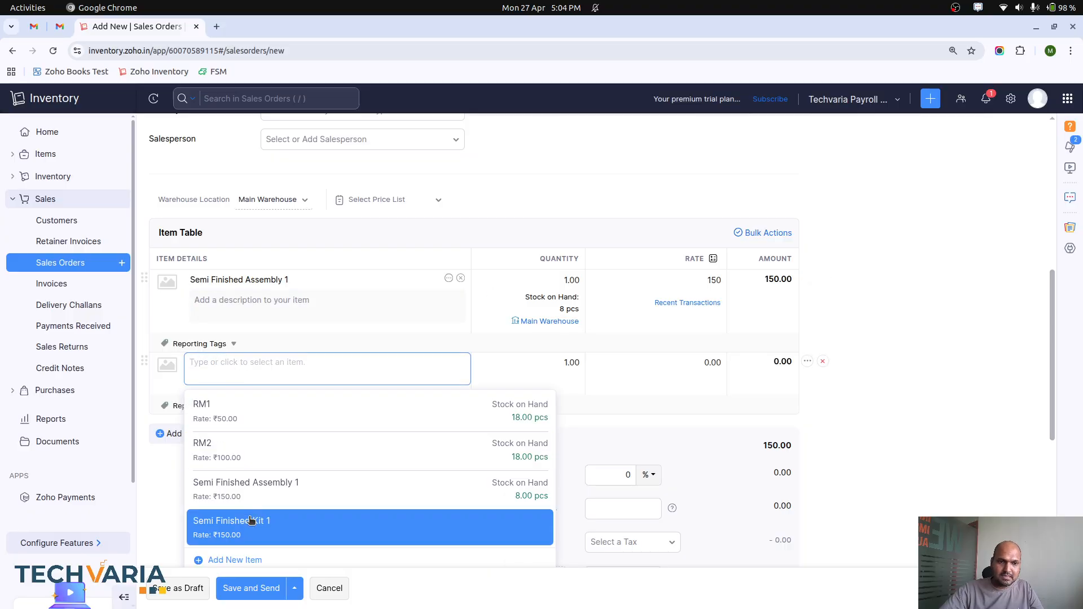
left_click(271, 525)
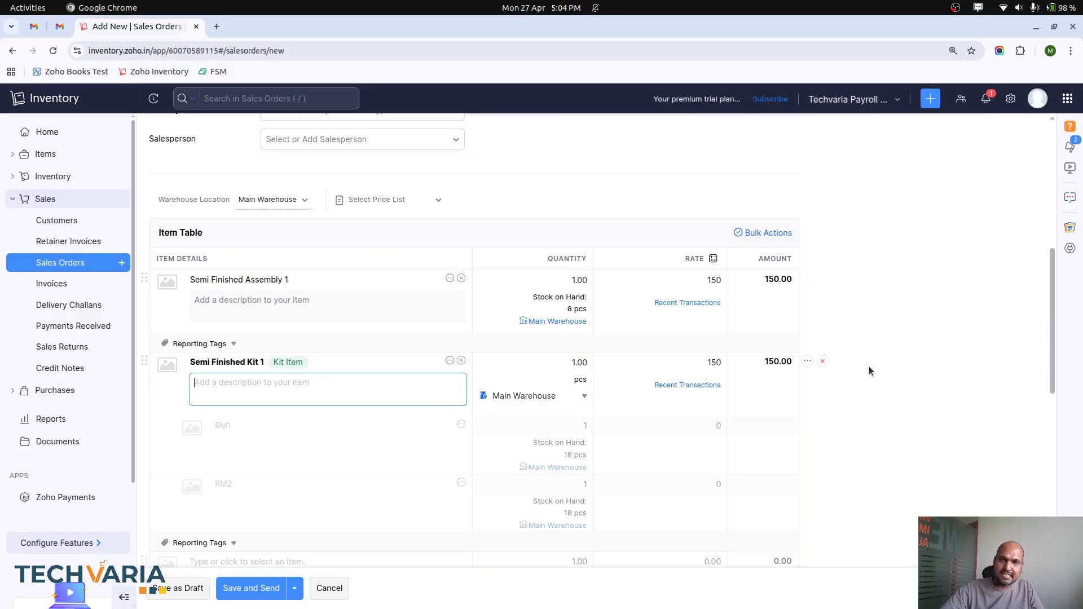
Step: Save the sales order without sending its email and mark it as confirmed
scroll(898, 370, "down", 3)
scroll(895, 387, "up", 3)
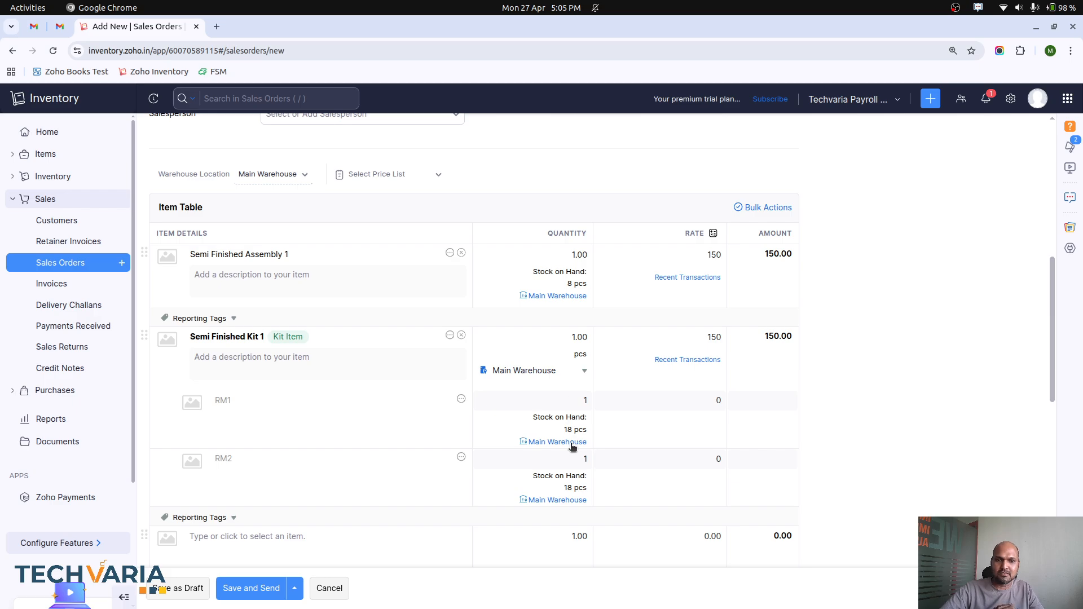
scroll(572, 447, "down", 3)
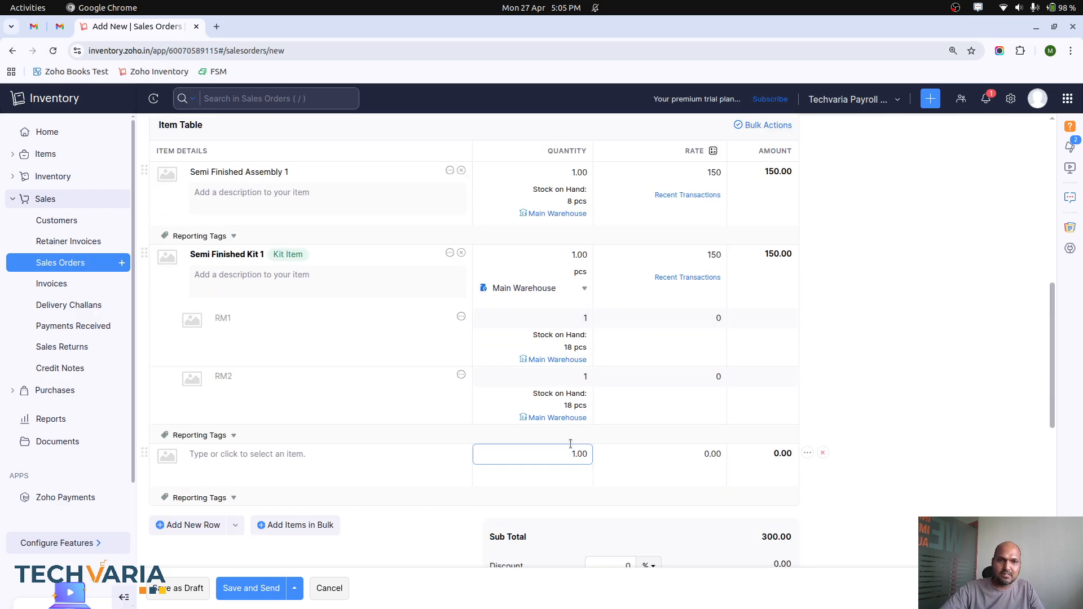
scroll(349, 413, "up", 2)
left_click(368, 250)
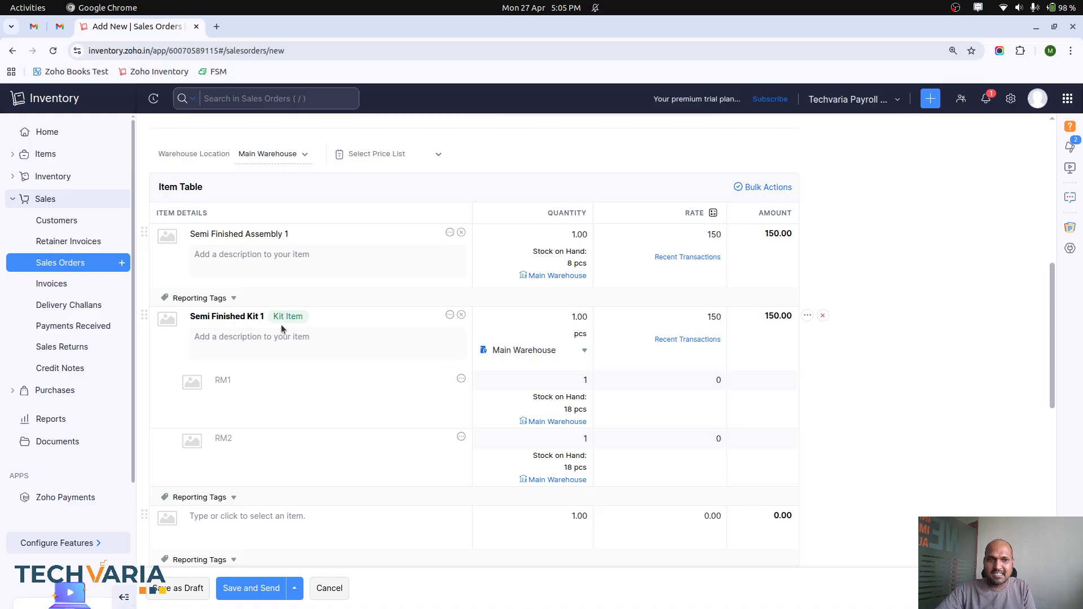
scroll(483, 374, "down", 4)
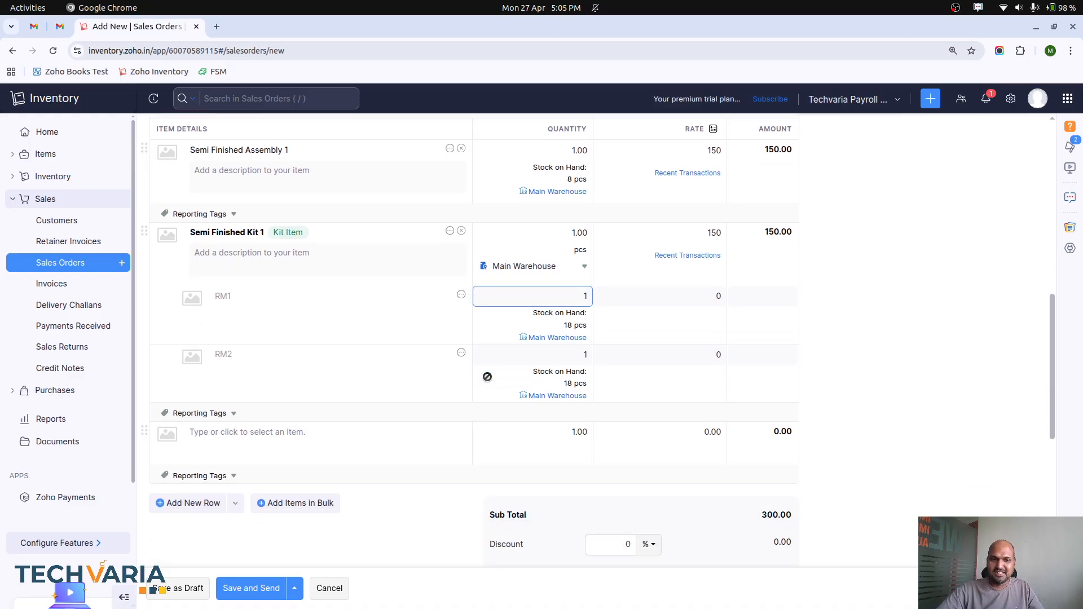
left_click(257, 591)
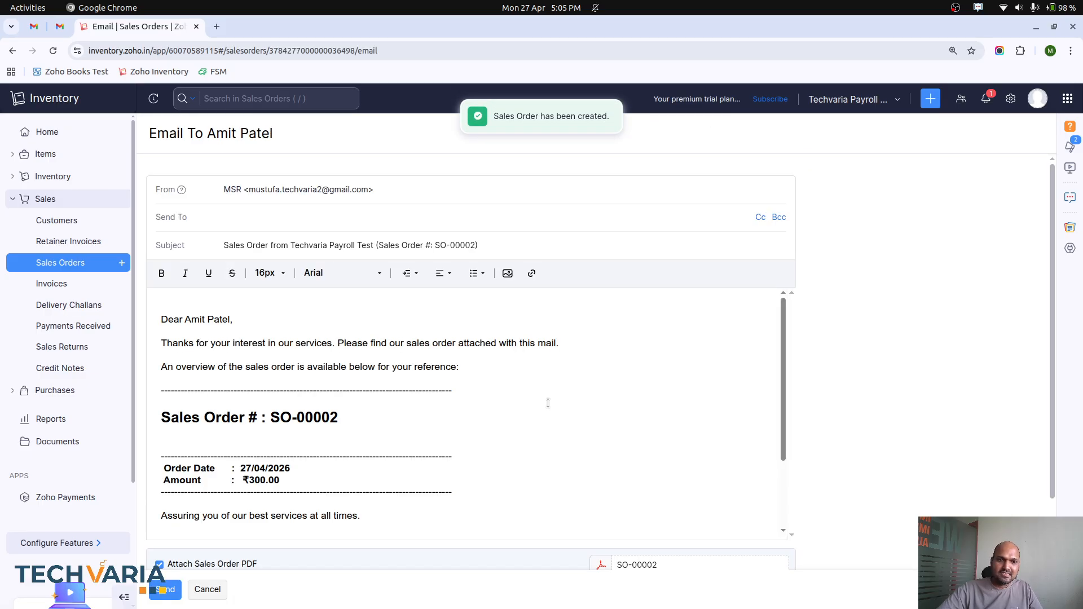
left_click(217, 588)
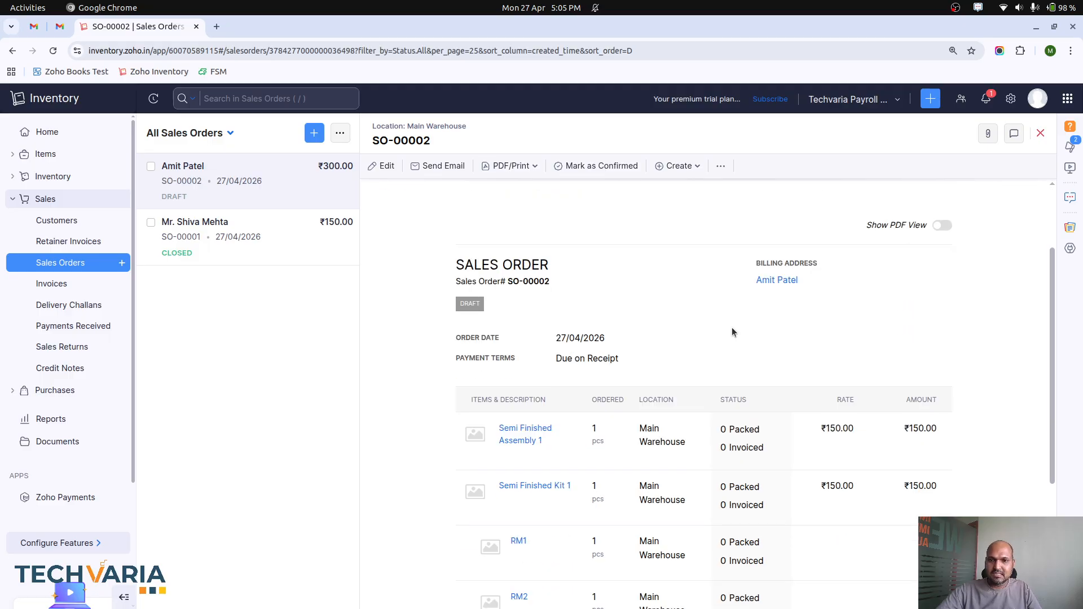
left_click(867, 215)
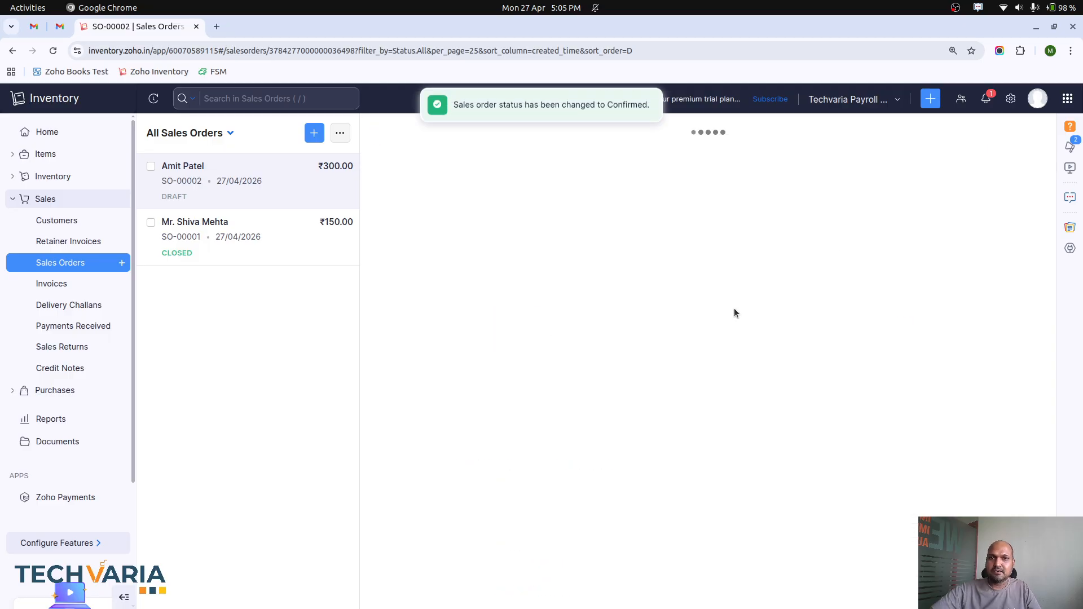
Step: Create and save a package from the confirmed sales order, covering the assembly item and the kit's components RM1 and RM2
scroll(733, 312, "down", 5)
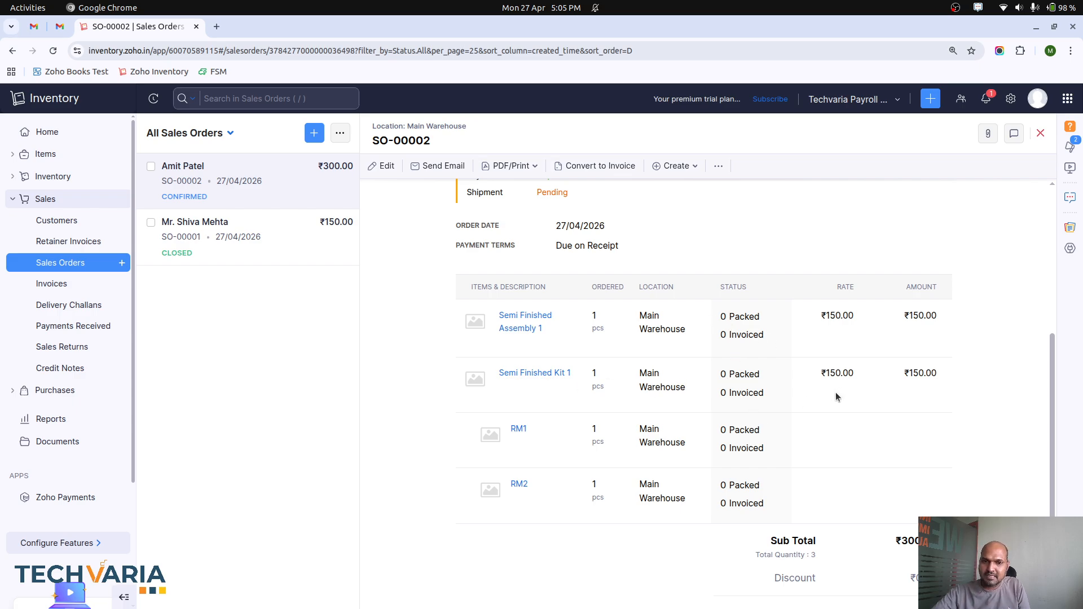
scroll(820, 400, "up", 5)
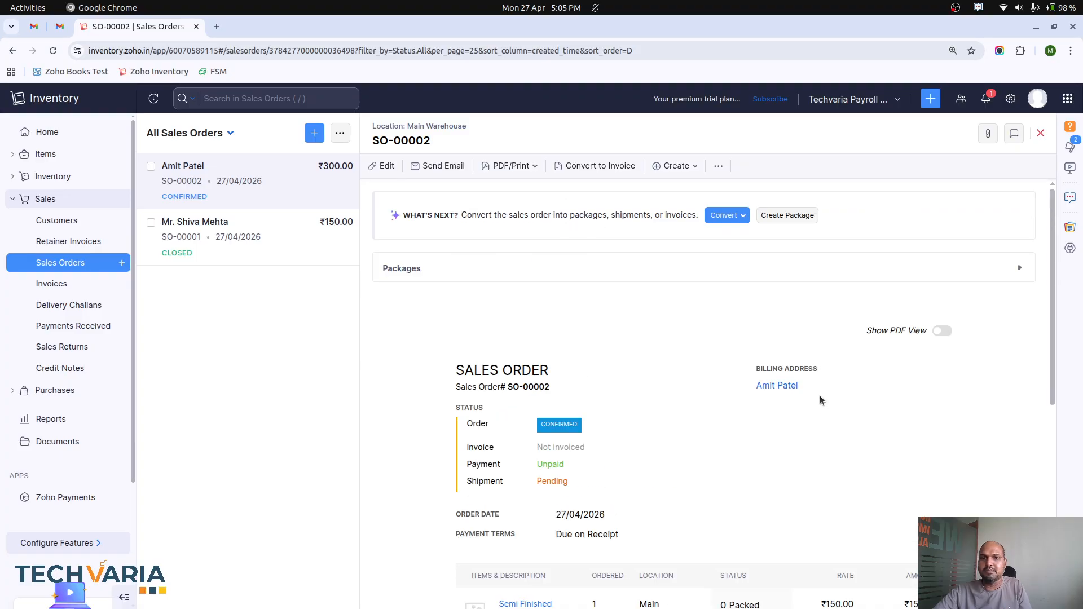
left_click(772, 214)
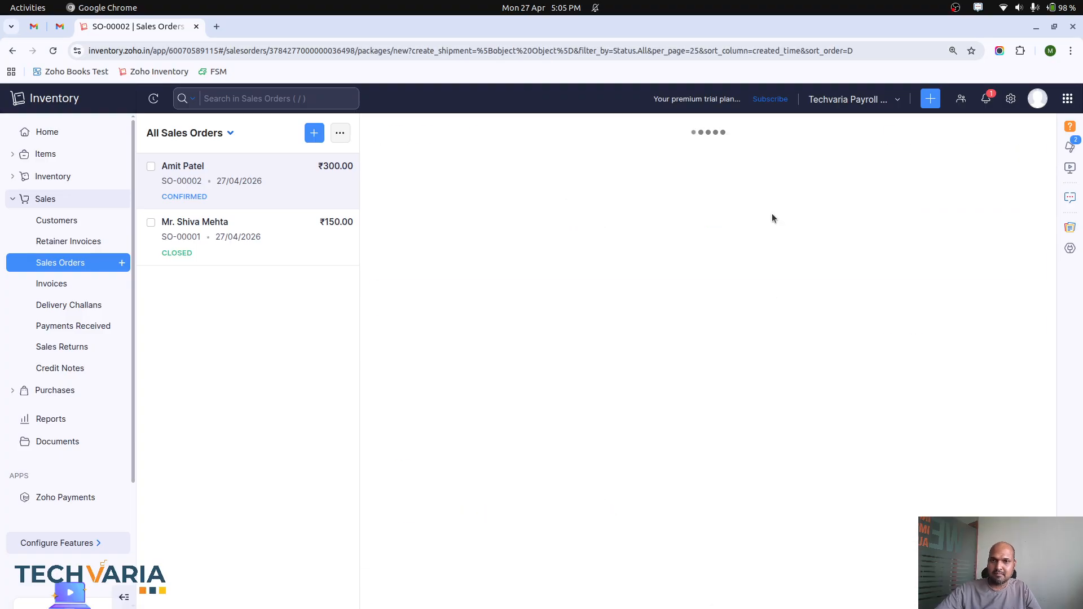
scroll(615, 366, "down", 1)
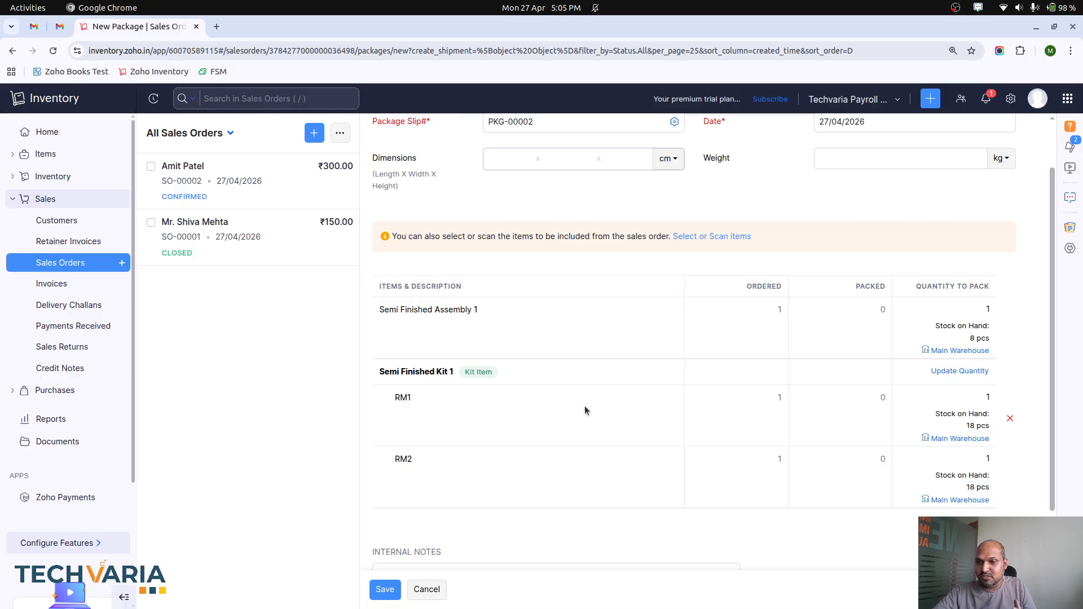
scroll(738, 430, "down", 1)
scroll(709, 429, "up", 2)
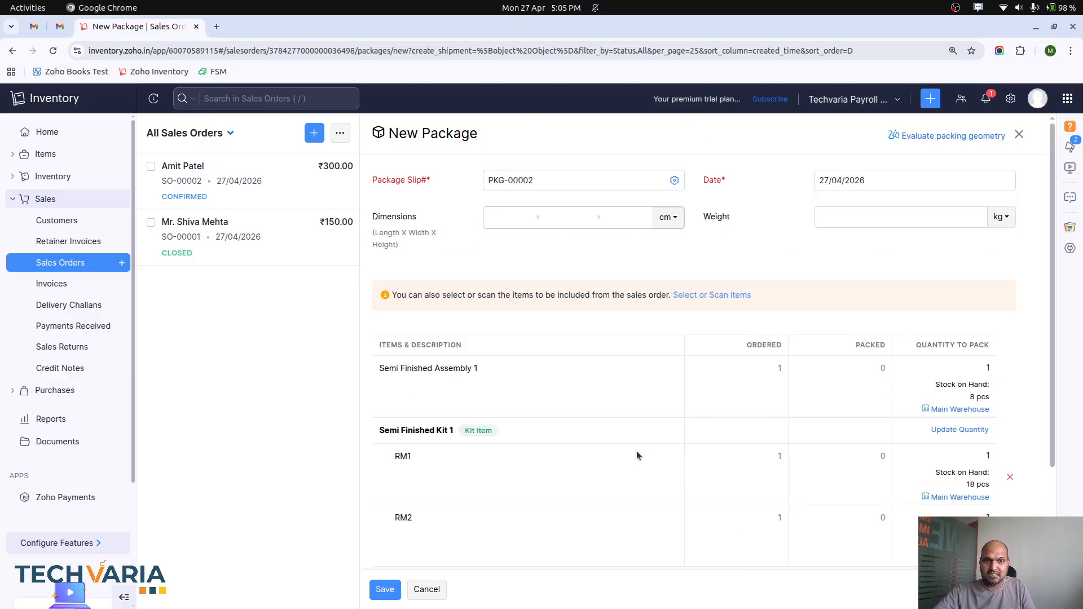
left_click(384, 589)
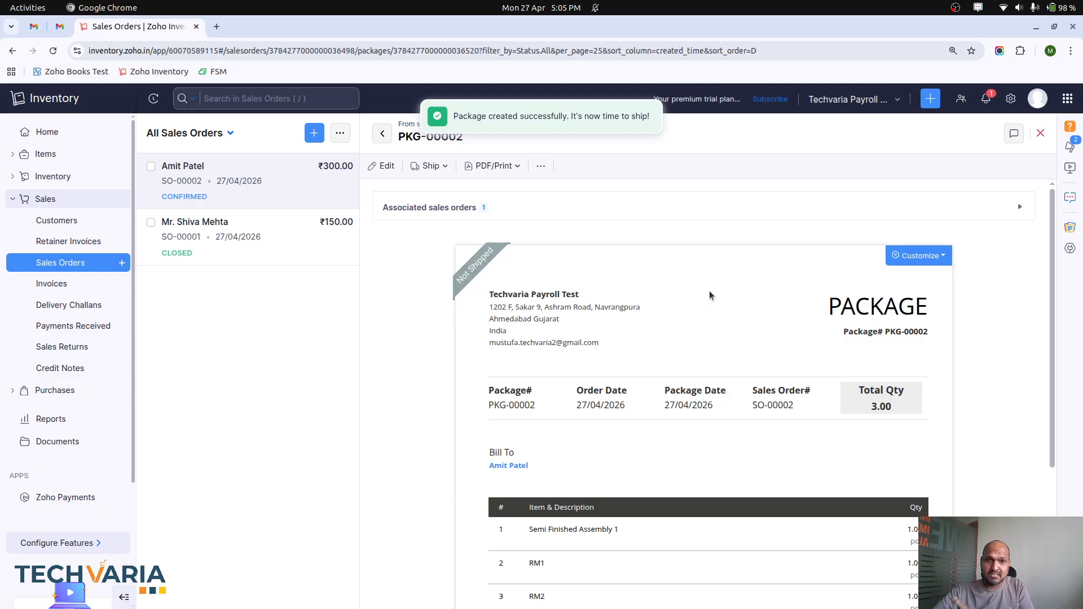
left_click(539, 167)
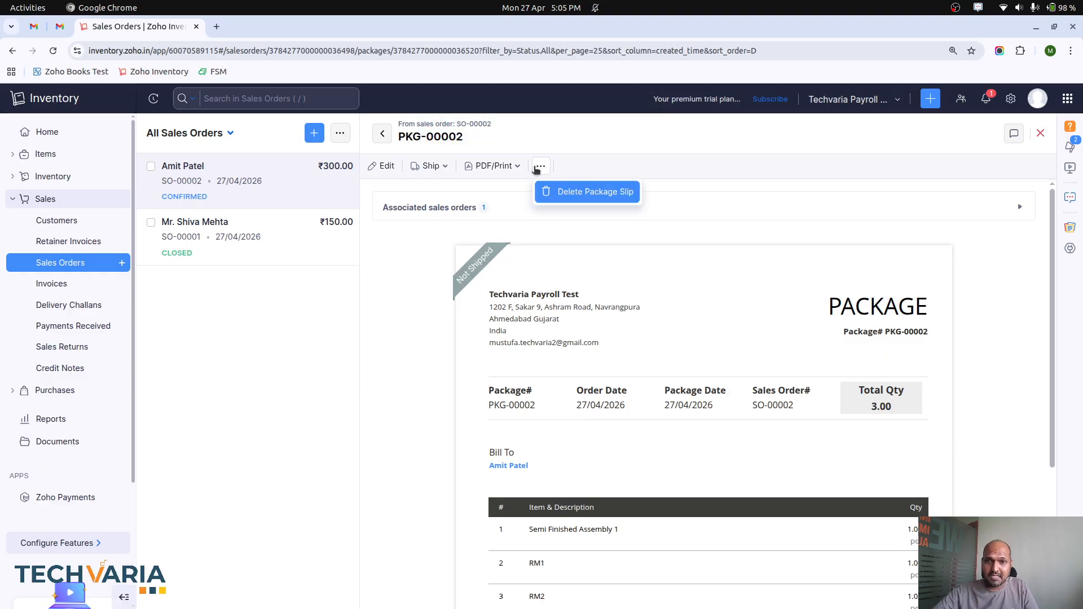
Step: Create and save a manual shipment for the package with DHL as the carrier
left_click(488, 207)
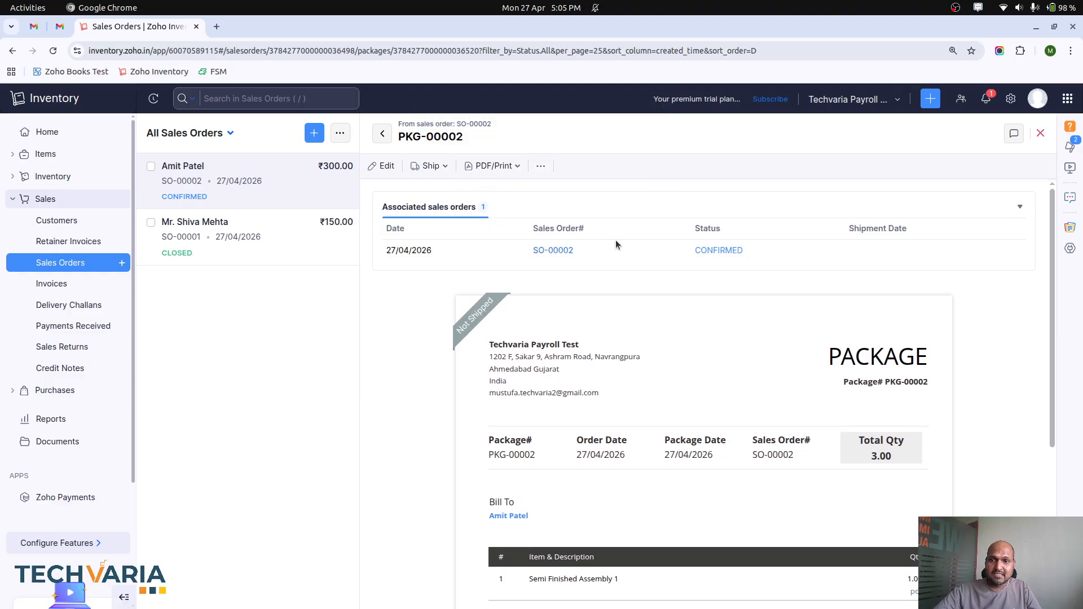
left_click(540, 166)
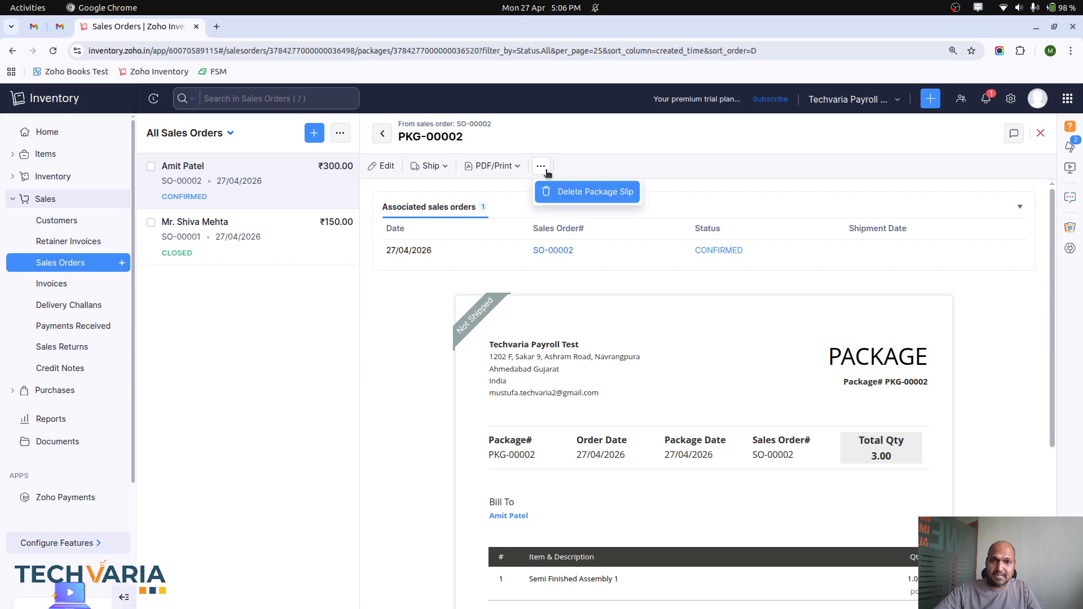
left_click(432, 166)
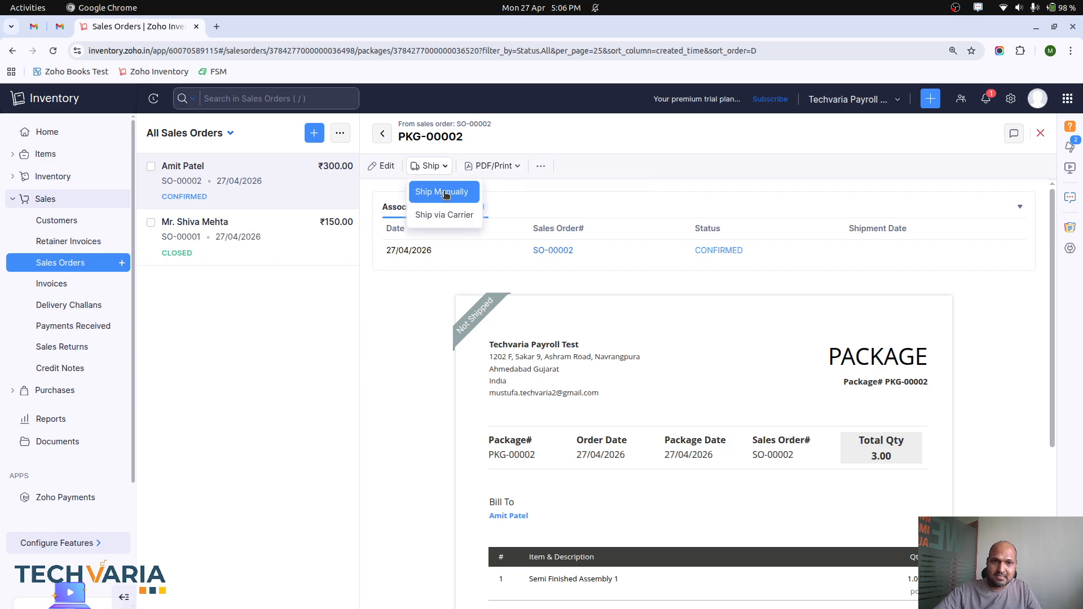
left_click(442, 193)
left_click(553, 278)
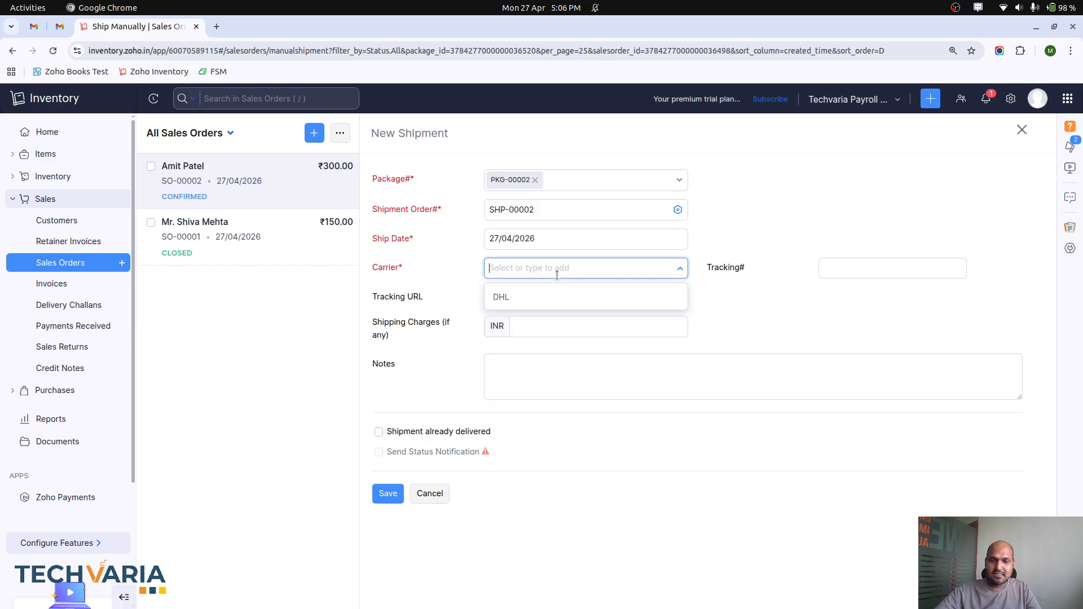
left_click(551, 297)
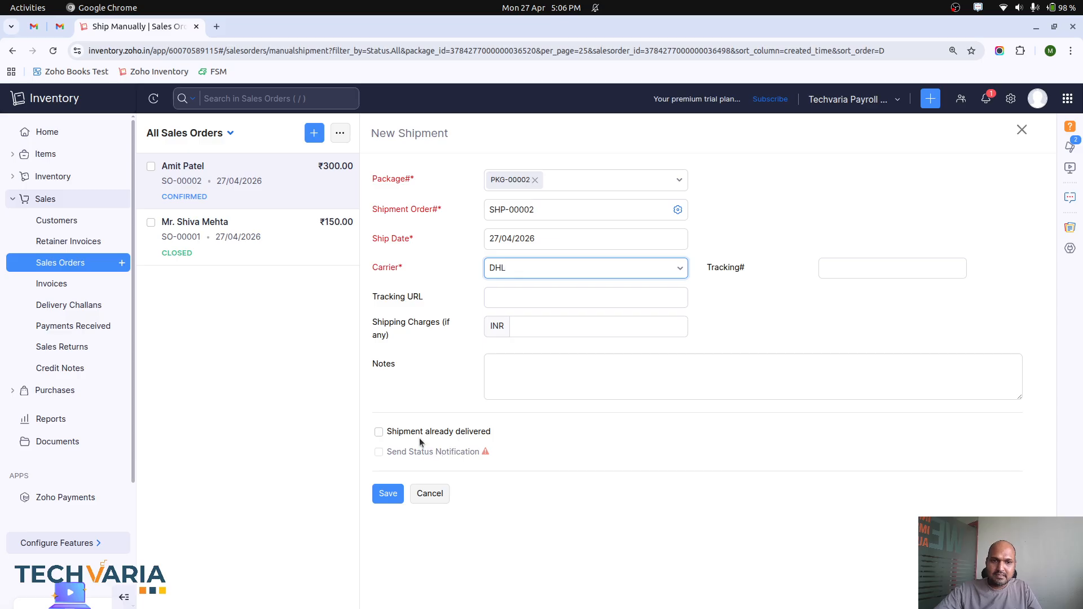
left_click(382, 494)
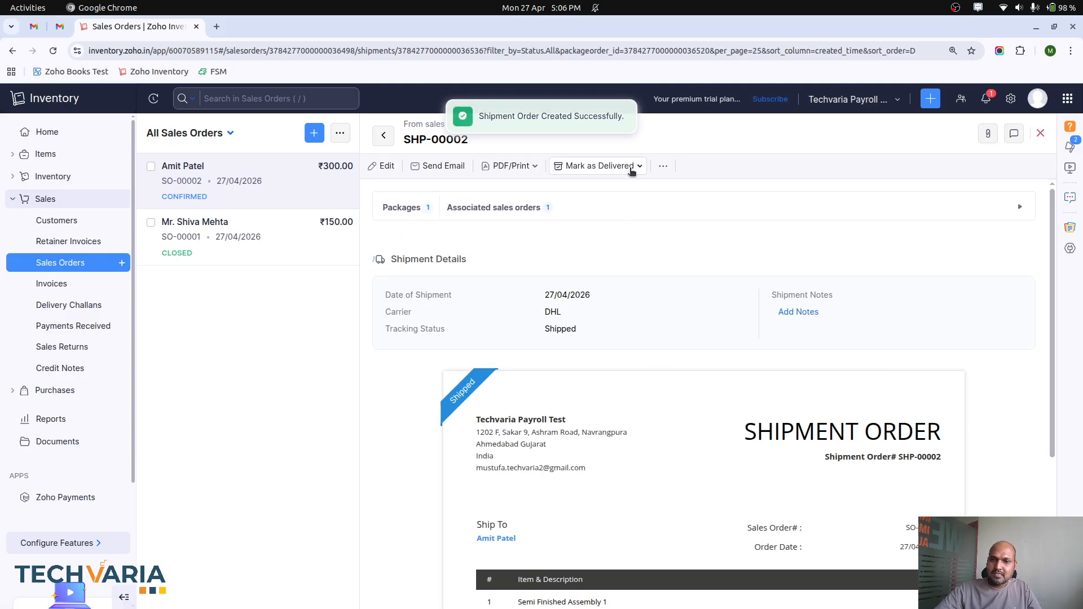
Step: Update the shipment's status to Delivered without emailing the customer
left_click(610, 166)
left_click(608, 192)
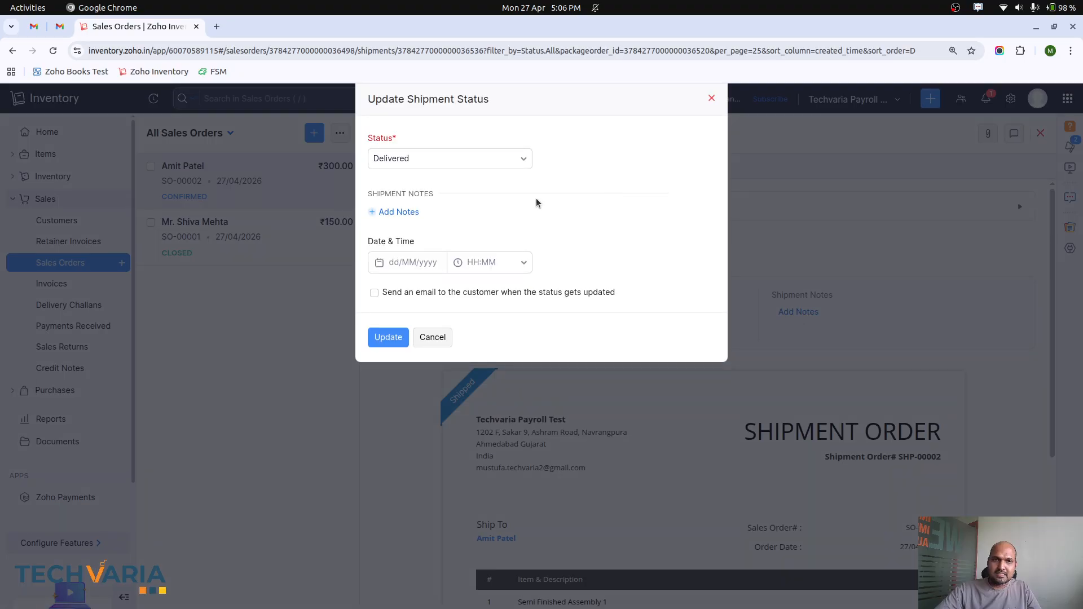
left_click(392, 335)
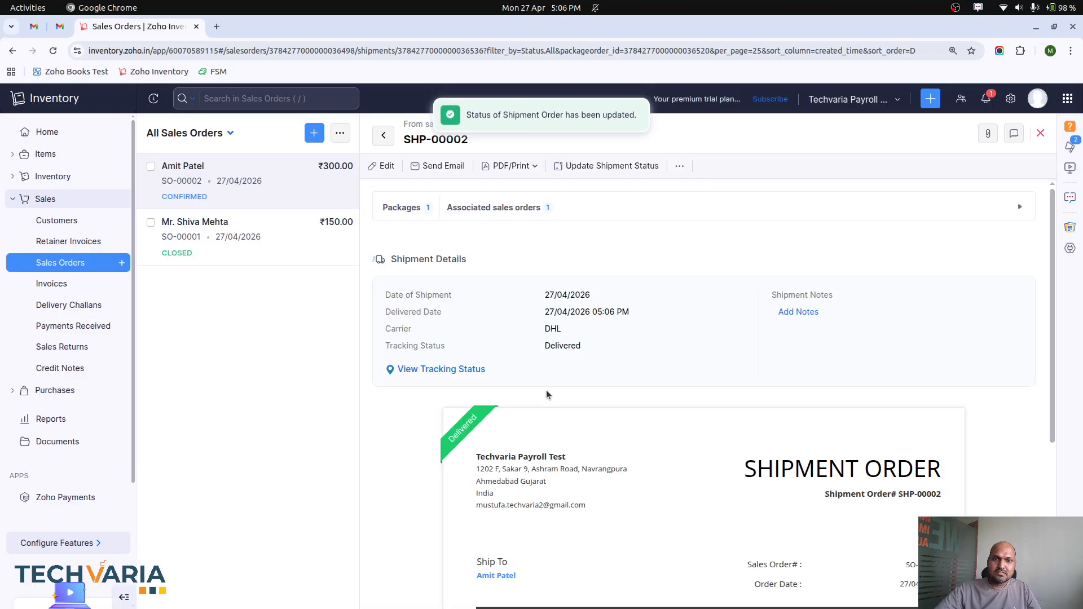
Step: Examine the accounting and physical stock of Semi Finished Assembly 1, RM1 and RM2, and the maximum kits of Semi Finished Kit 1
left_click(63, 176)
left_click(81, 199)
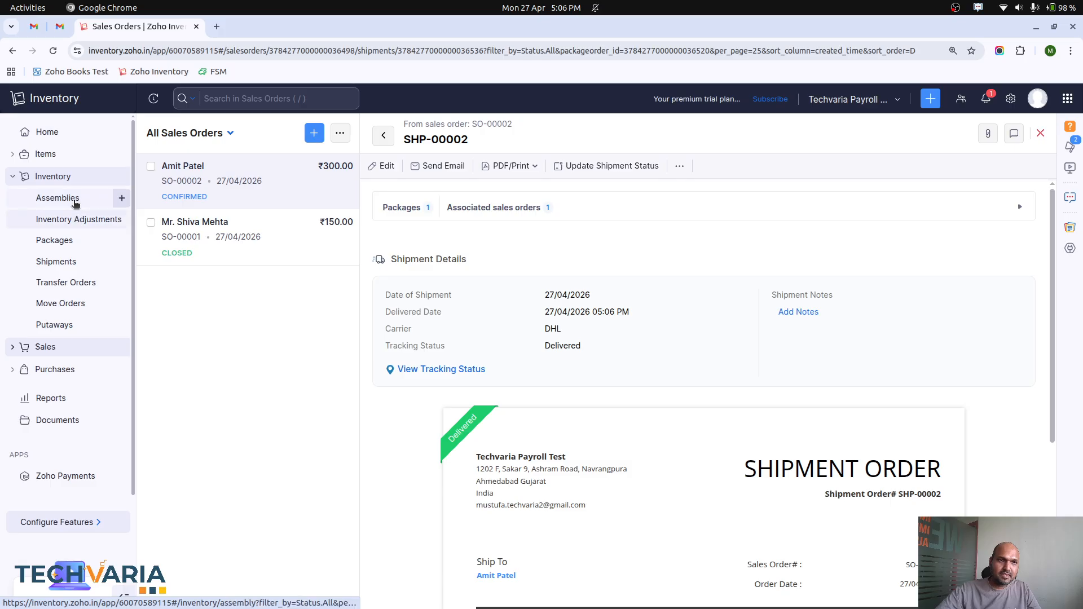
left_click(59, 155)
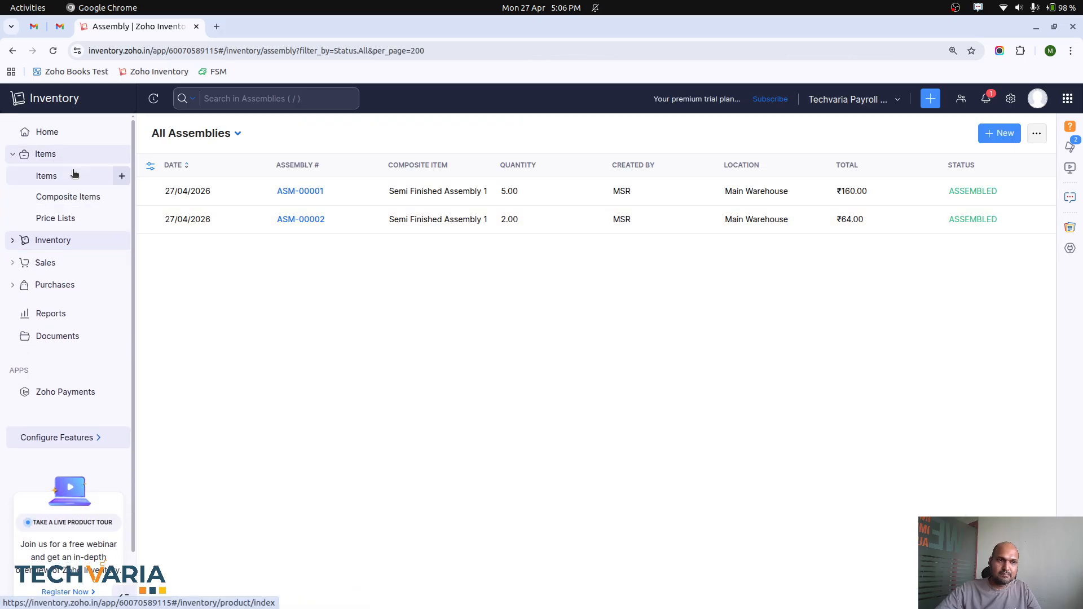
left_click(259, 265)
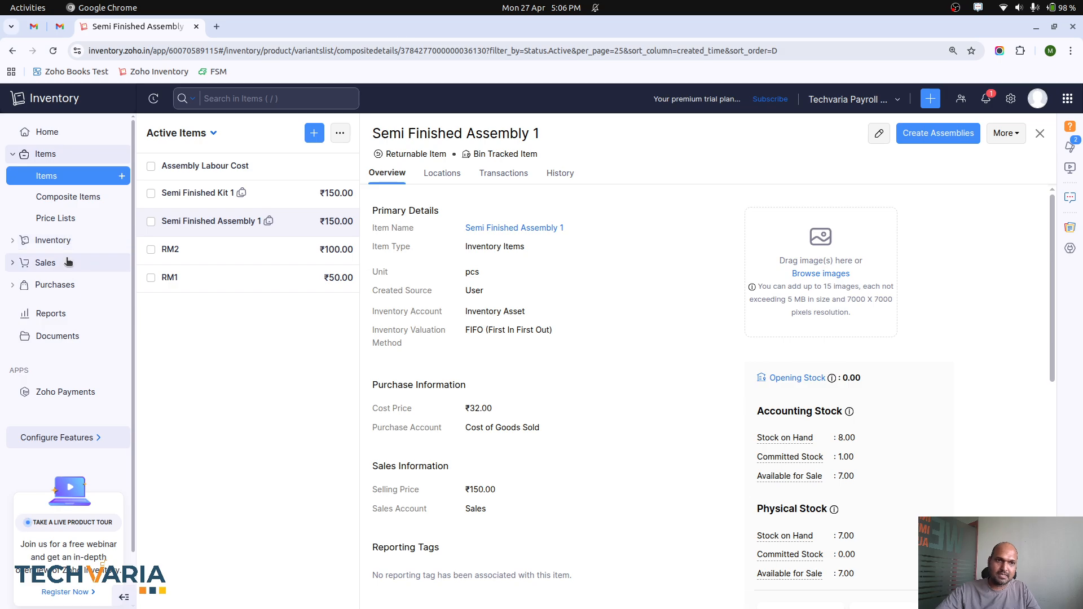
left_click(214, 276)
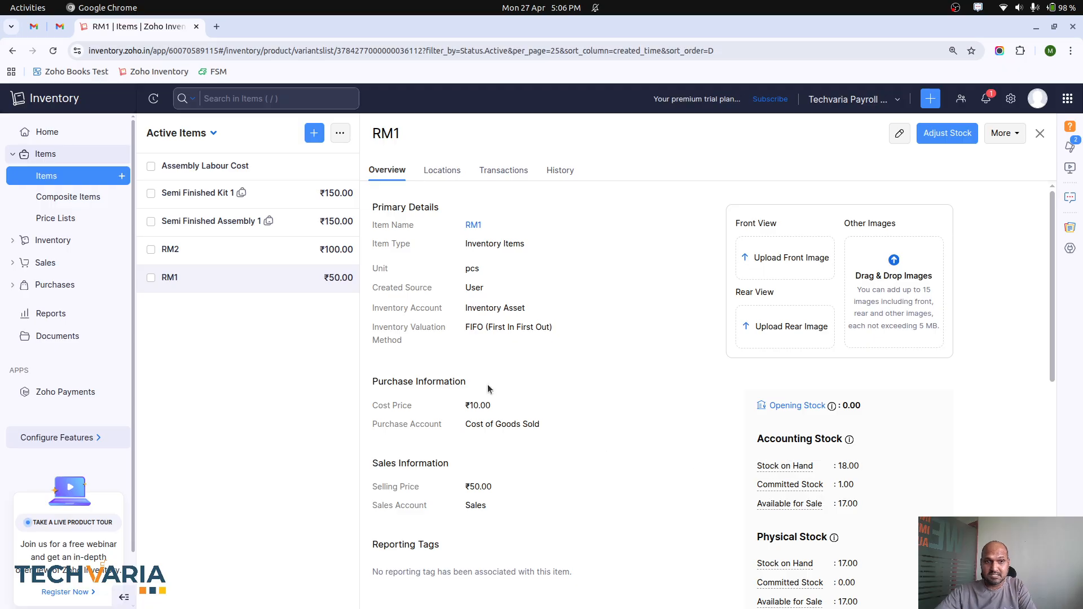
left_click(174, 259)
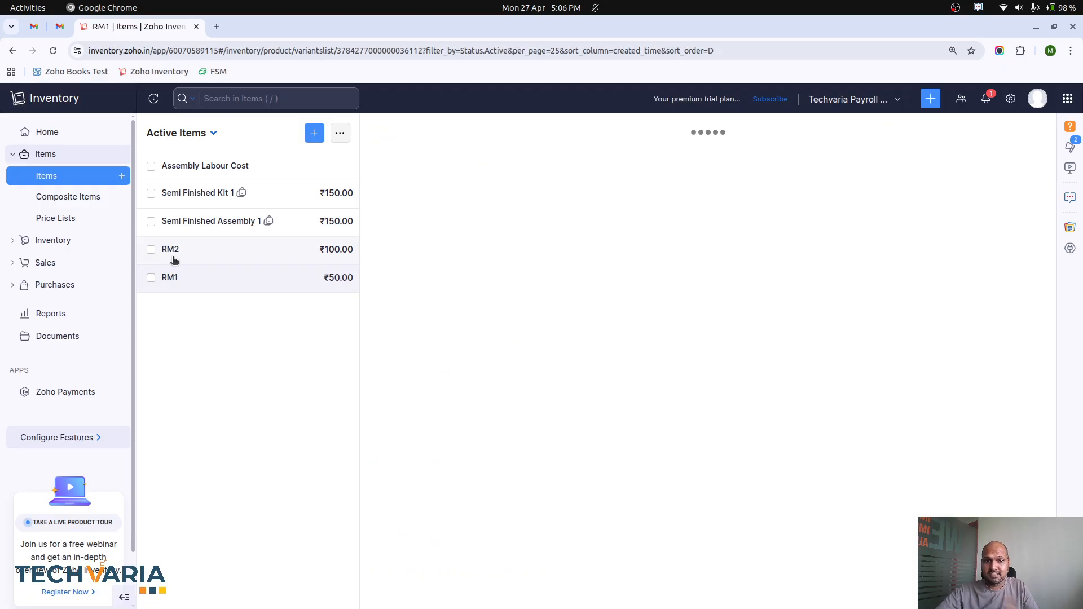
left_click(219, 196)
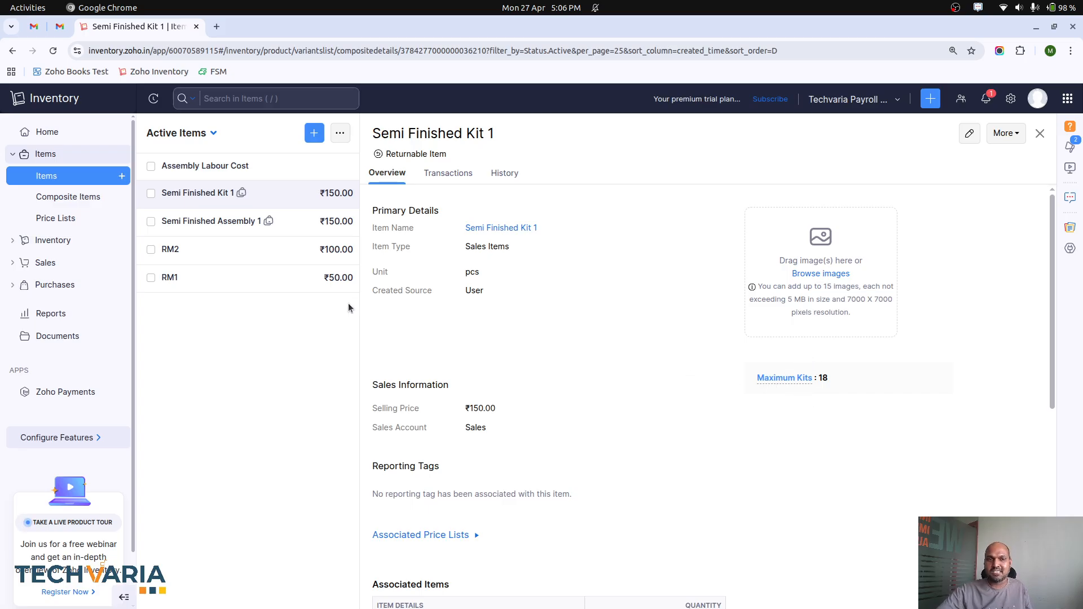
left_click(273, 286)
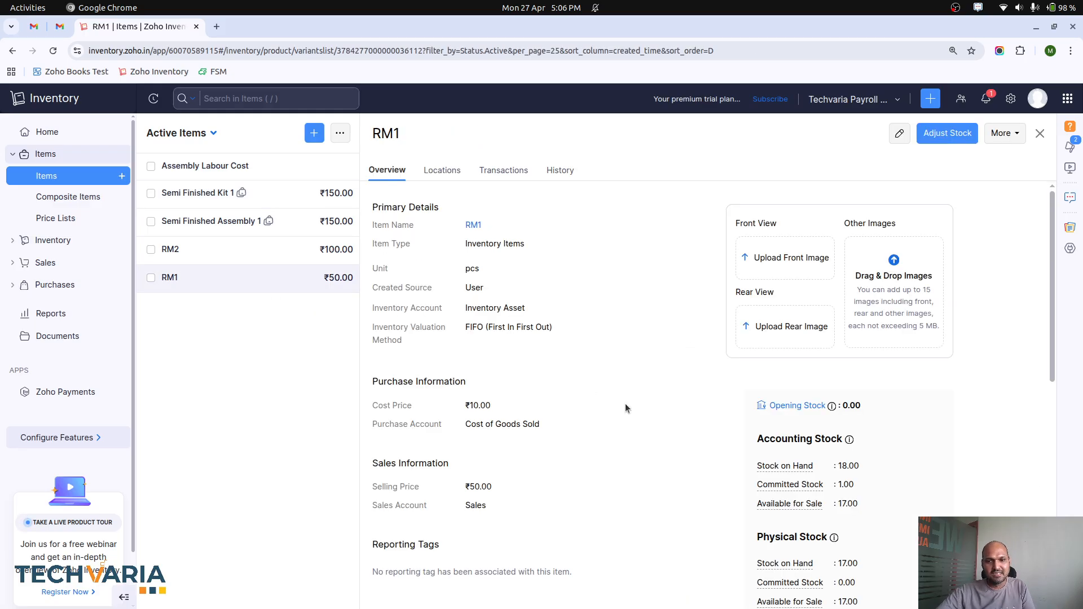
scroll(633, 409, "down", 1)
scroll(632, 408, "up", 1)
Step: Convert the new customer's shipped sales order to an invoice, save it and mark it as sent
left_click(90, 267)
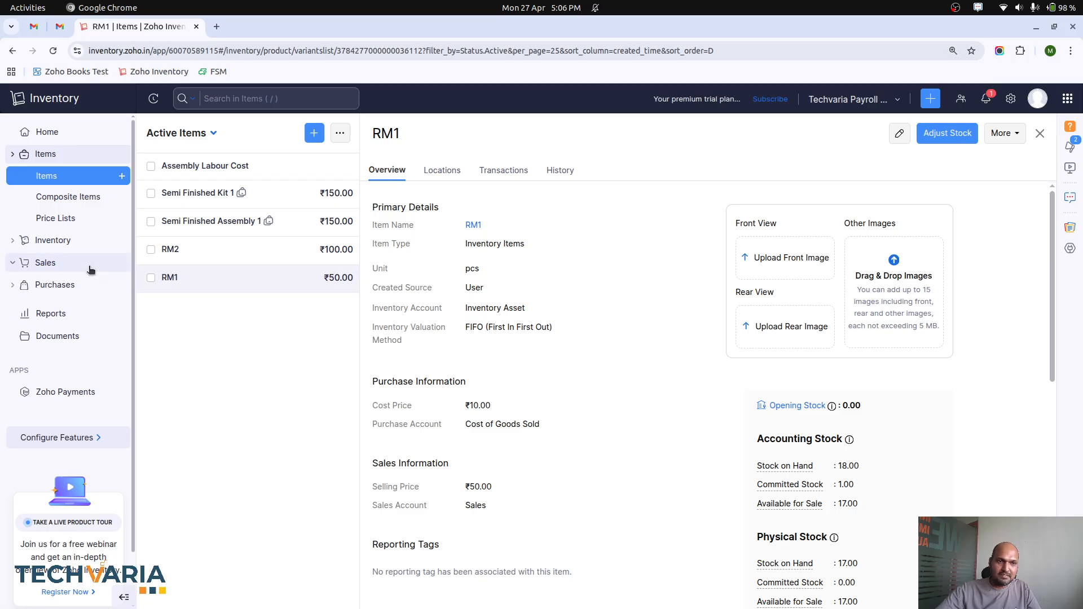
left_click(65, 262)
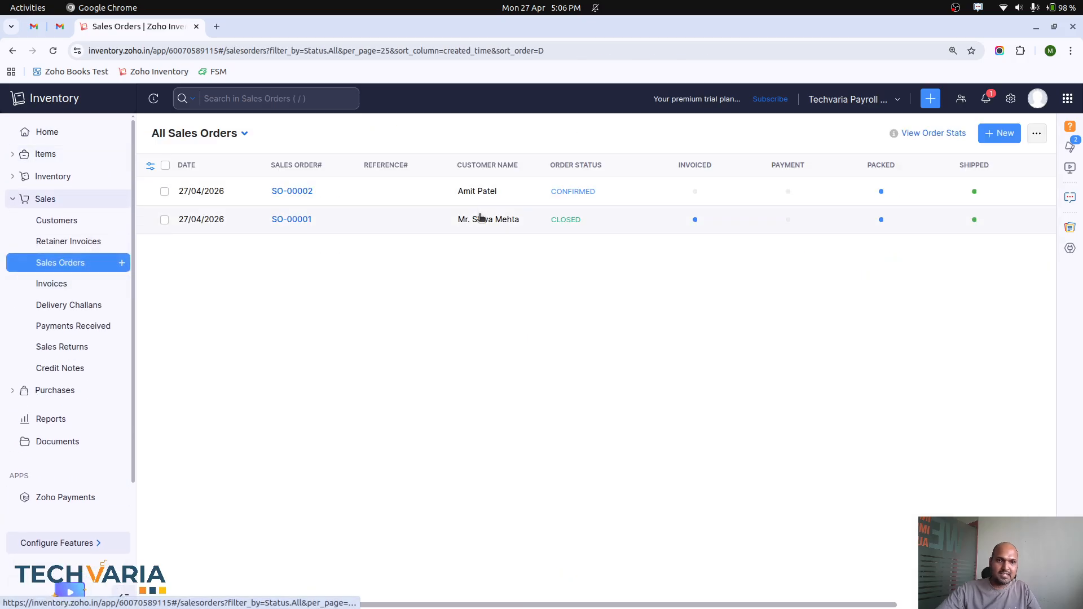
left_click(350, 189)
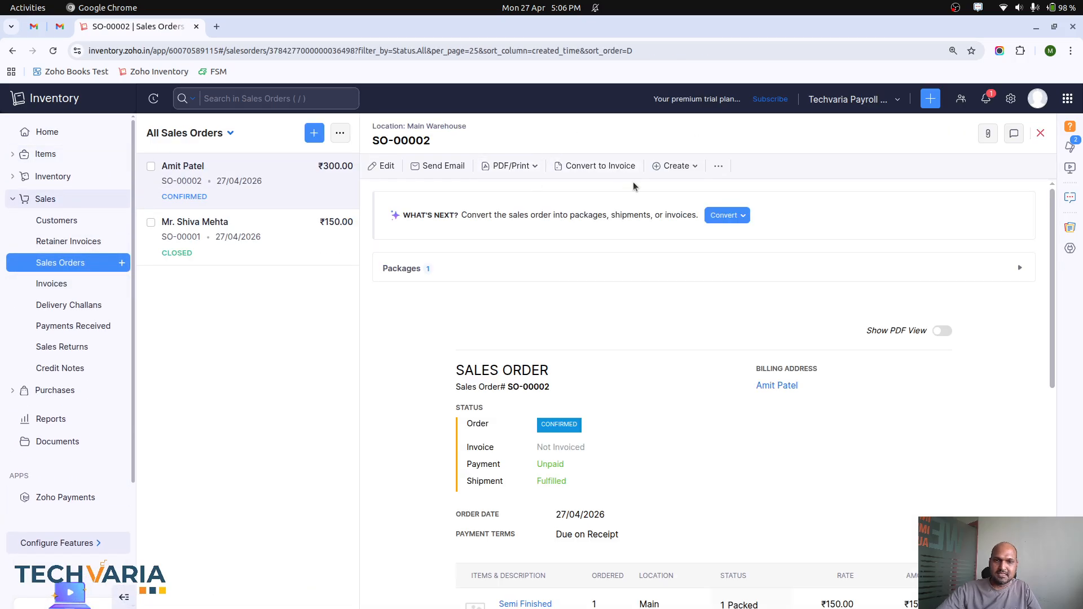
left_click(717, 166)
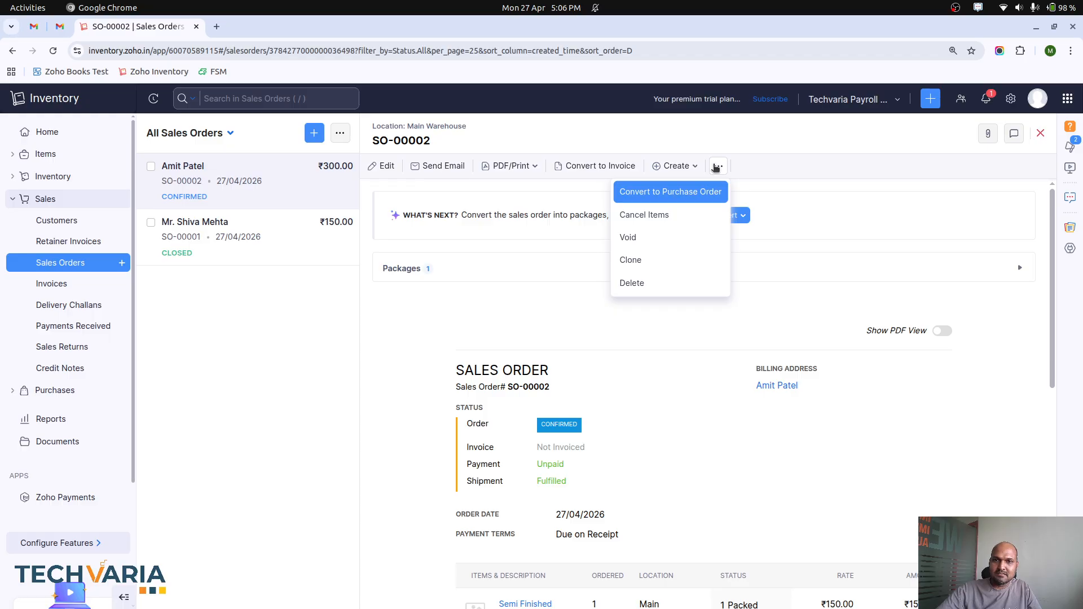
left_click(676, 166)
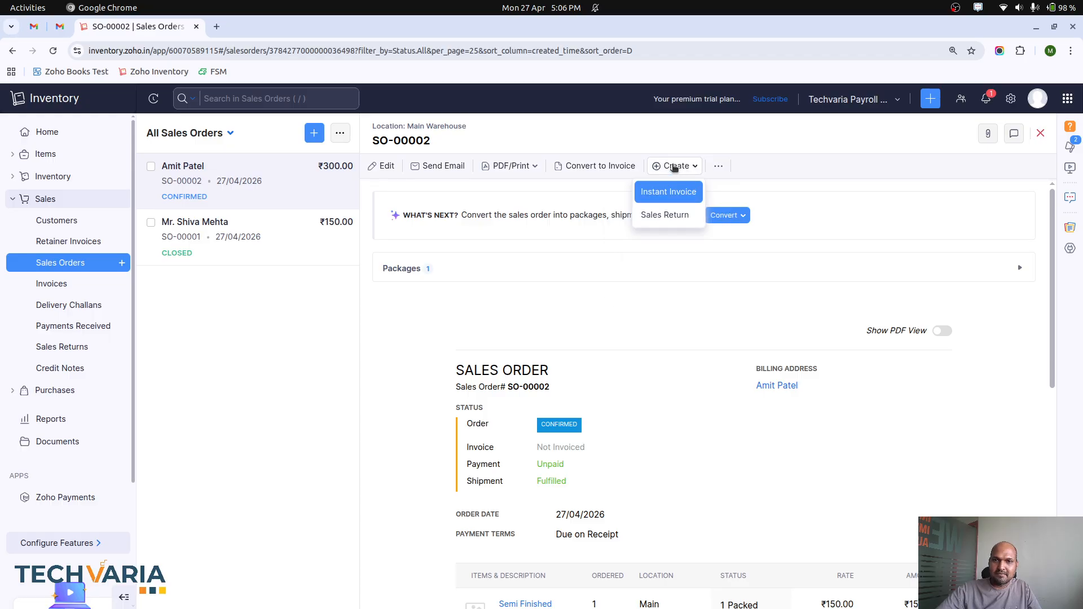
left_click(610, 170)
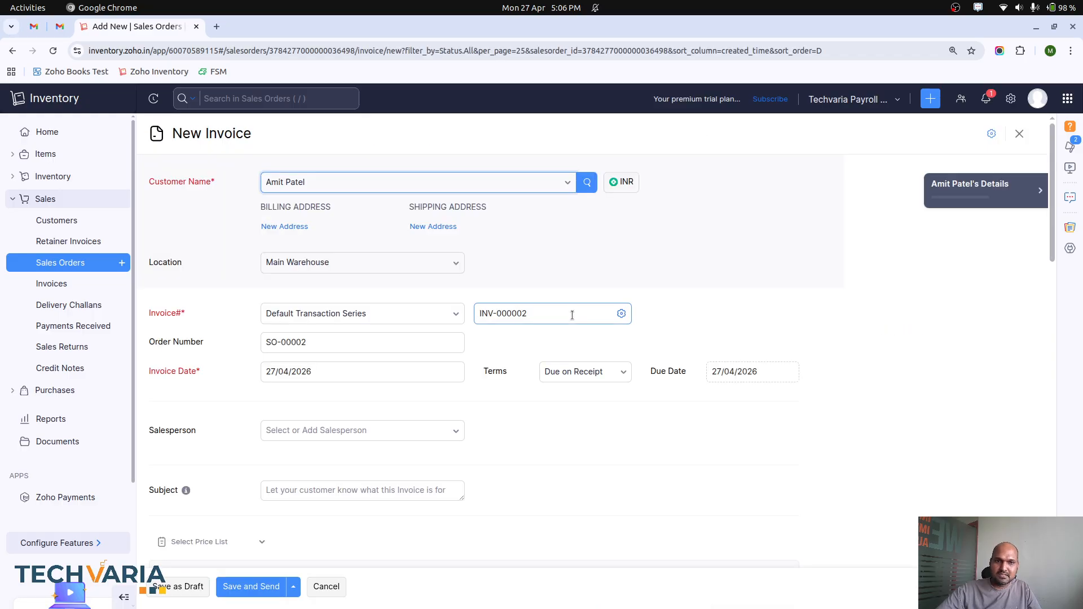
scroll(572, 315, "down", 13)
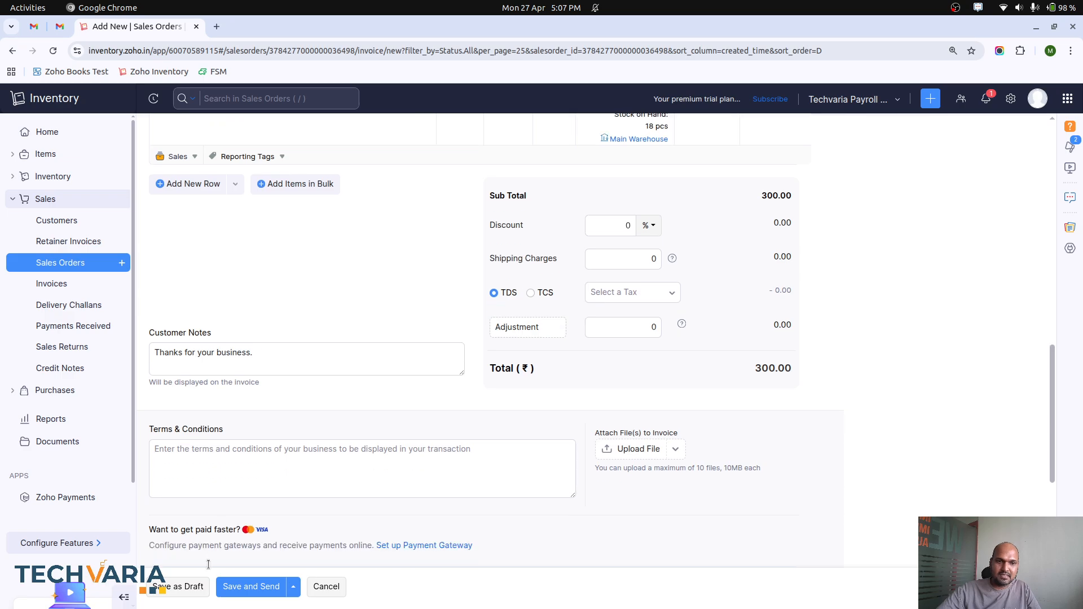
left_click(253, 589)
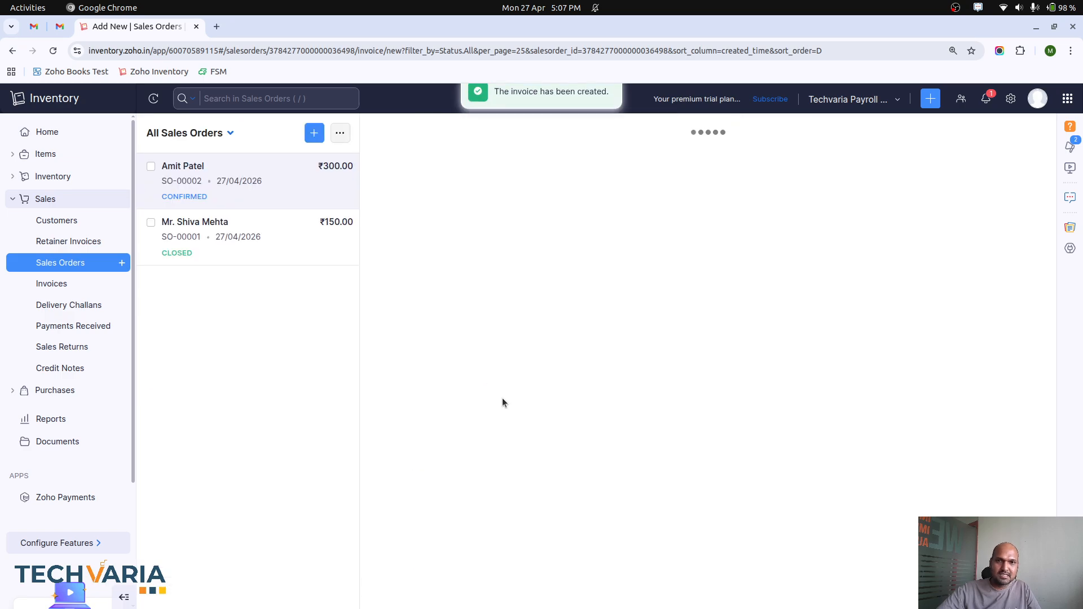
left_click(206, 590)
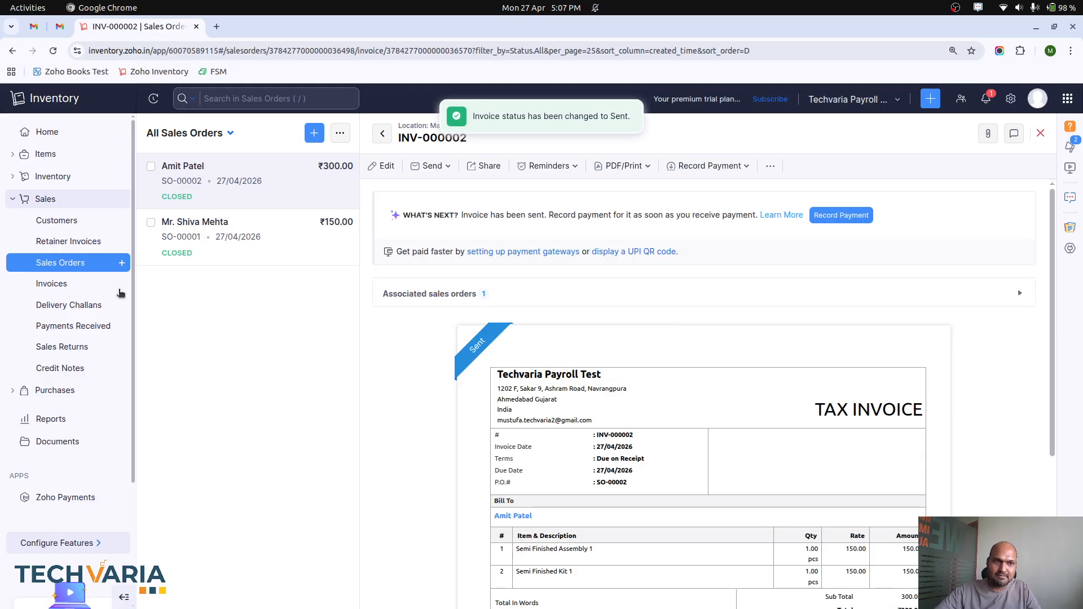
Step: Check the stock on hand in the items list and the accounting and physical stock of Semi Finished Assembly 1
left_click(52, 176)
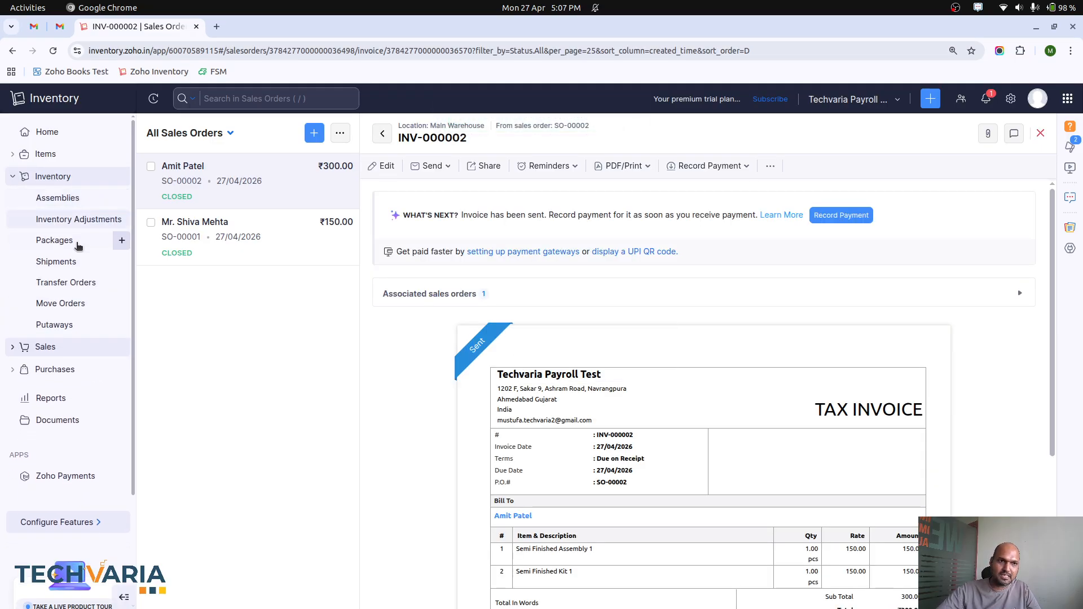
left_click(46, 154)
left_click(46, 175)
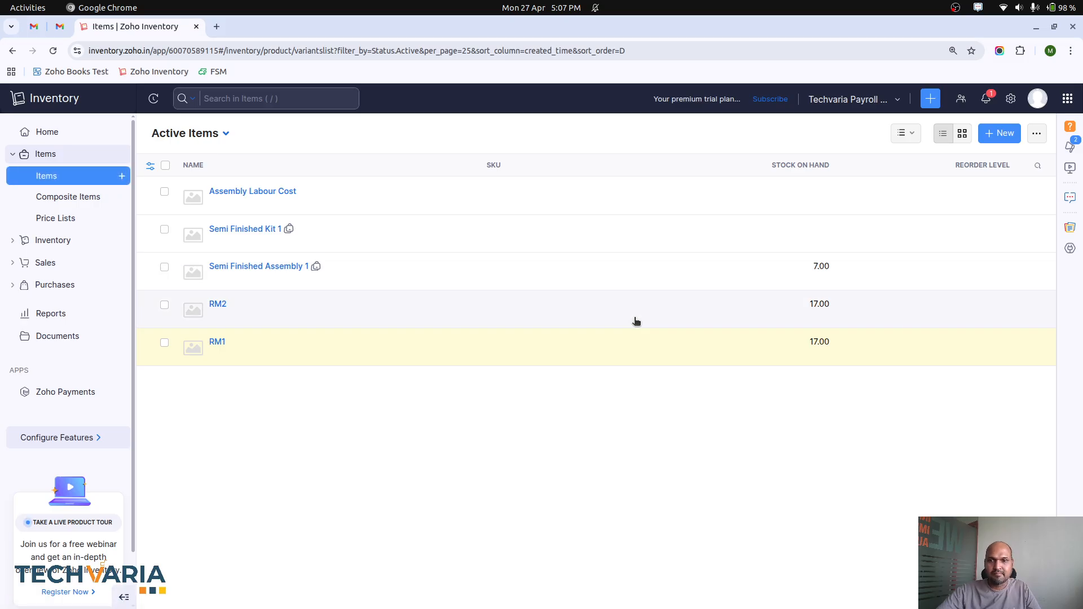
left_click(536, 284)
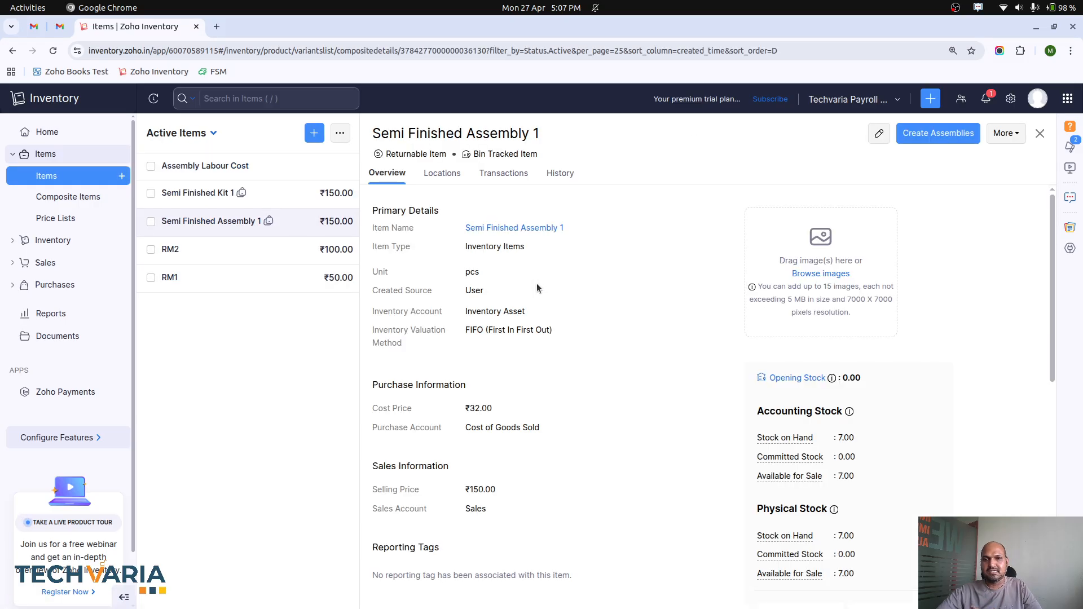
scroll(645, 411, "down", 3)
scroll(644, 411, "up", 3)
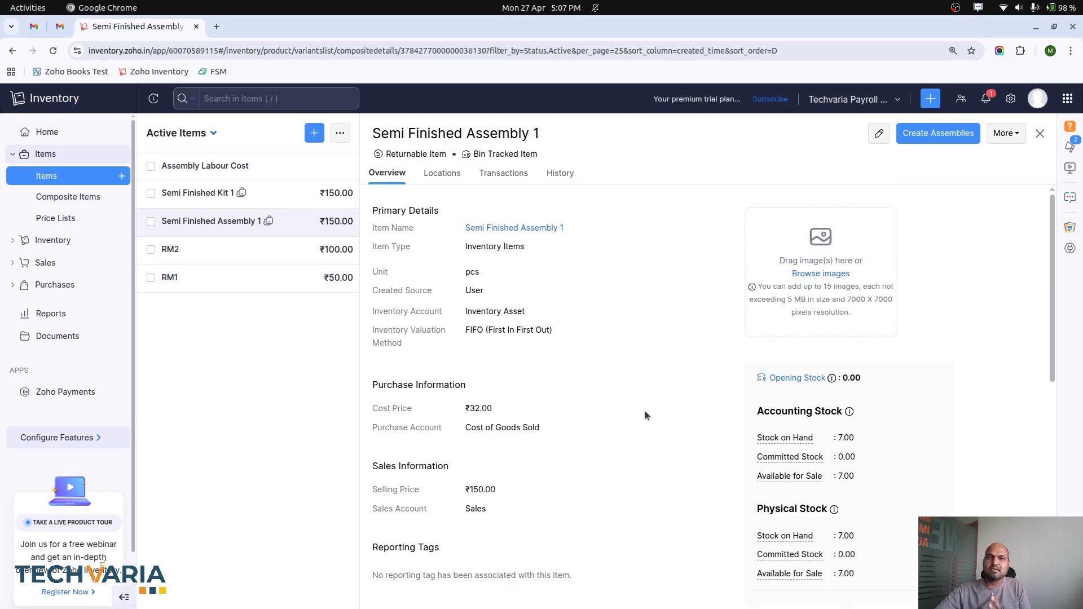
Step: Start a new purchase order and select its vendor
left_click(75, 283)
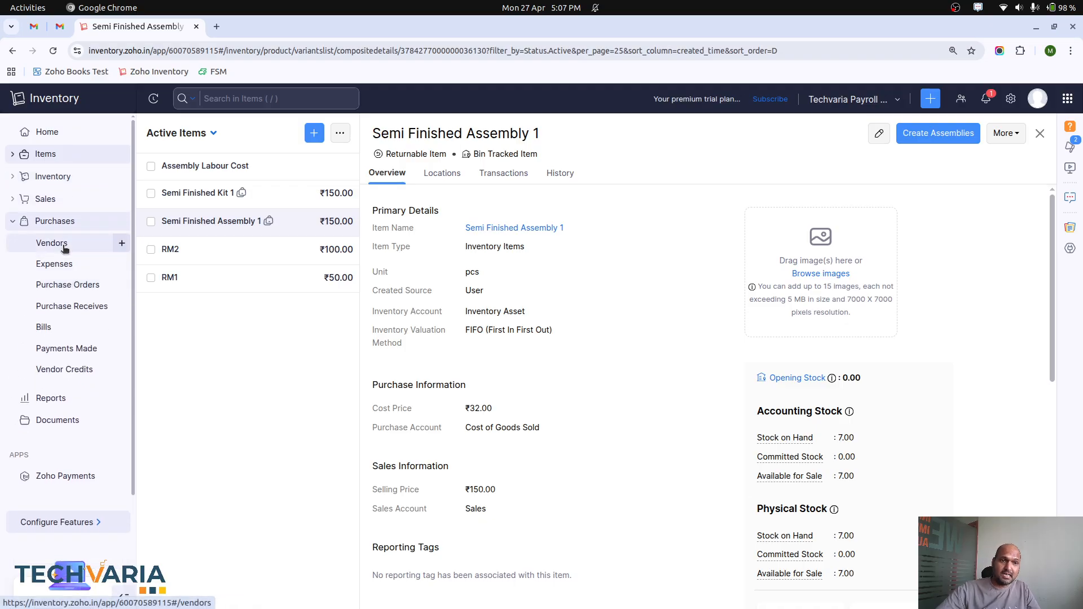
left_click(70, 285)
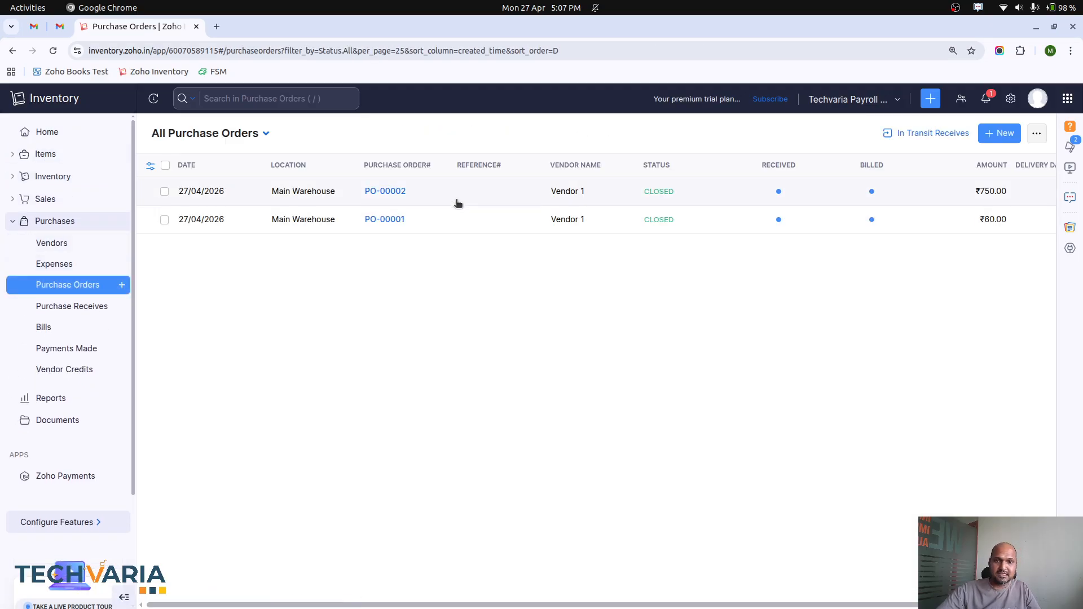
left_click(999, 136)
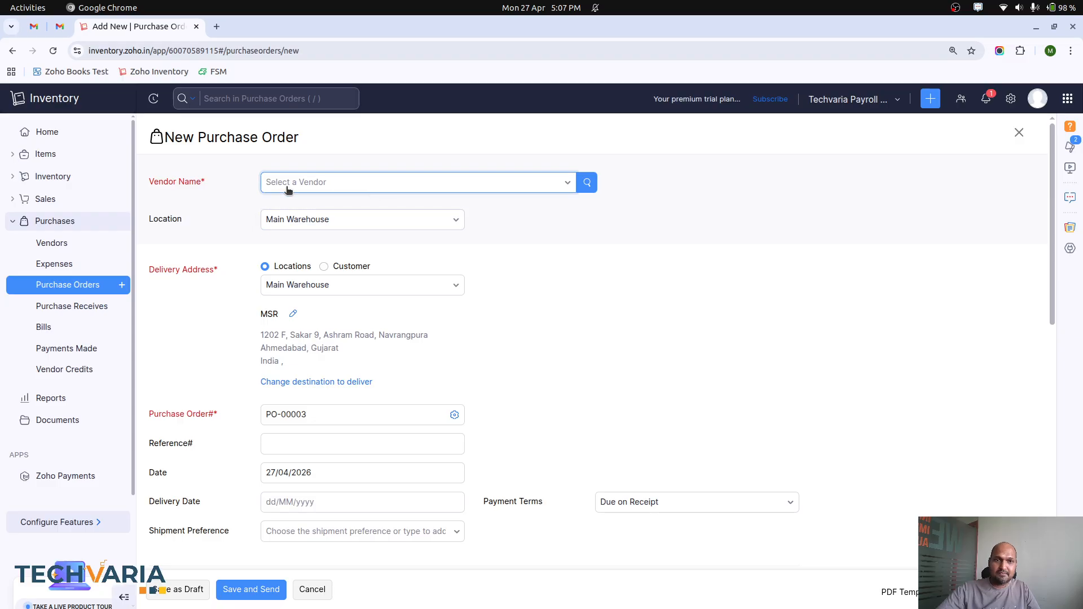
left_click(287, 190)
left_click(317, 243)
scroll(267, 375, "down", 5)
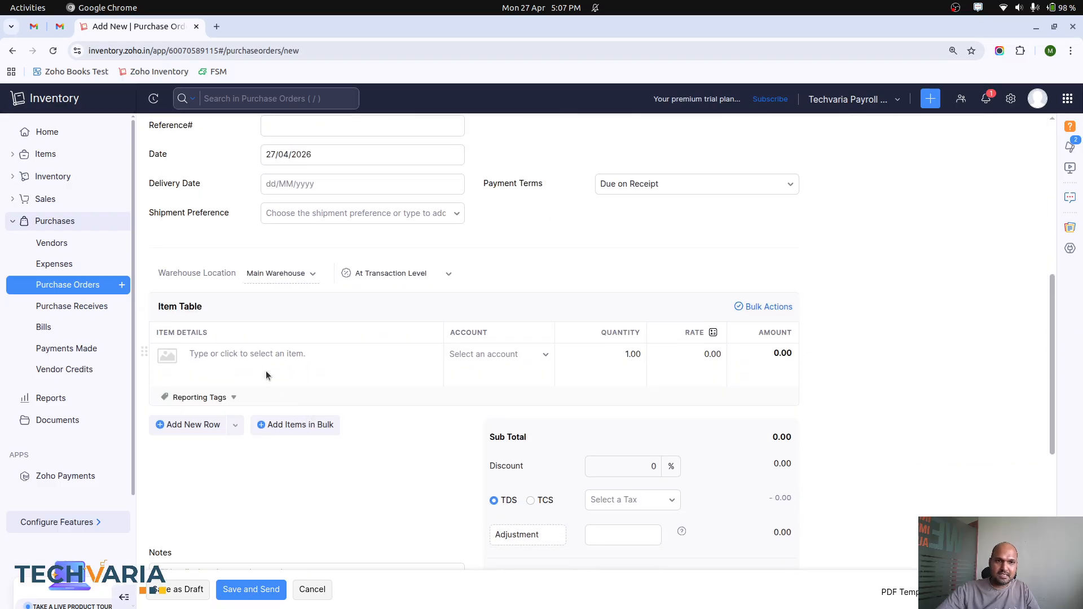
Step: Add Semi Finished Assembly 1 as a line item of the purchase order
left_click(255, 353)
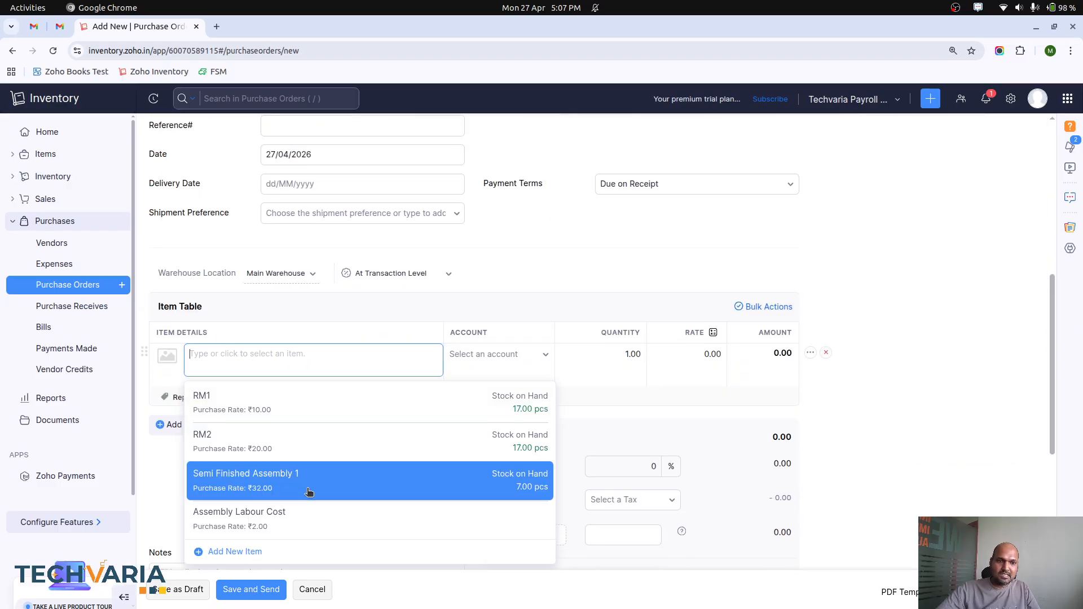
scroll(309, 492, "down", 2)
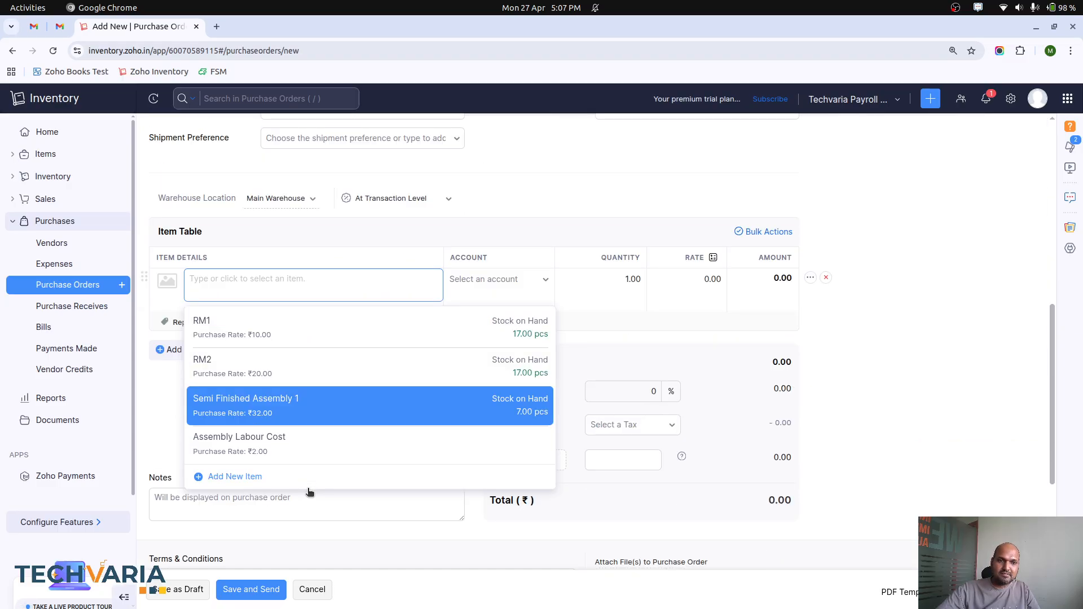
left_click(309, 409)
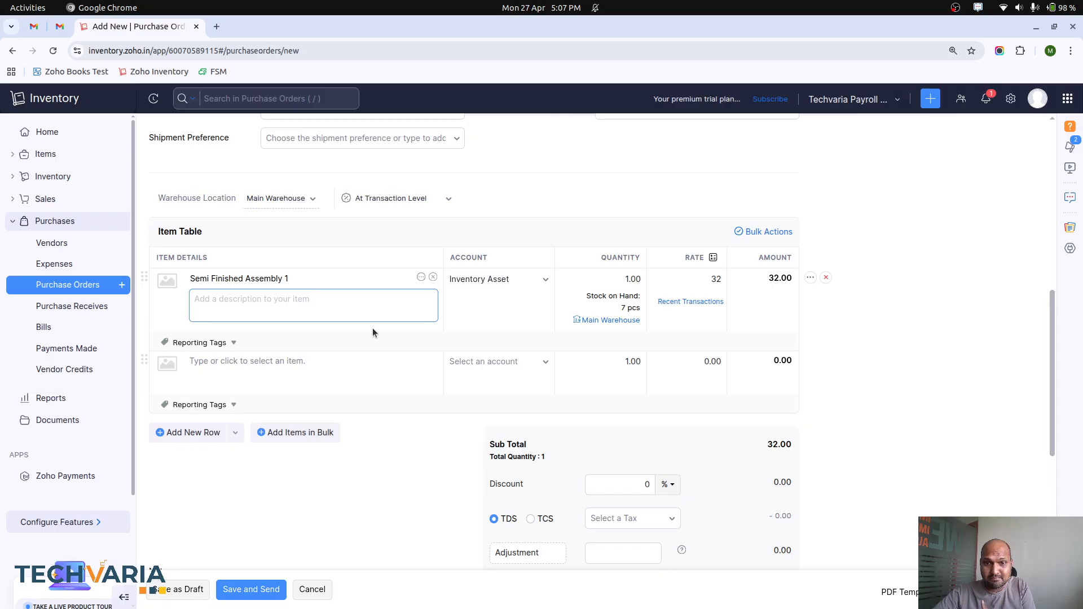
Step: Leave the unsaved purchase order and open Semi Finished Assembly 1 from the items list for editing to review its composition
left_click(701, 282)
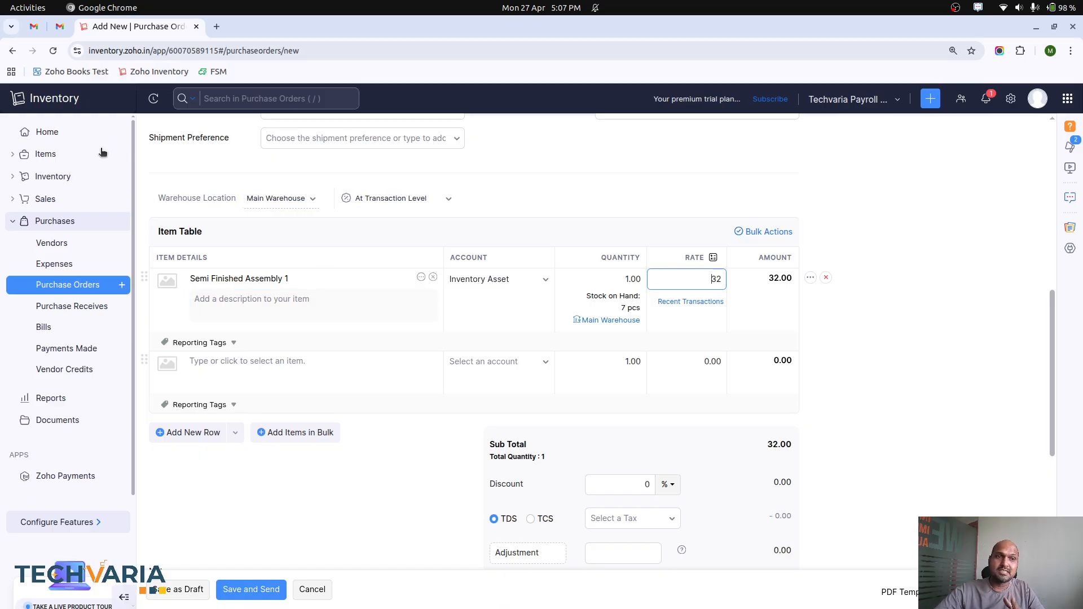
left_click(61, 154)
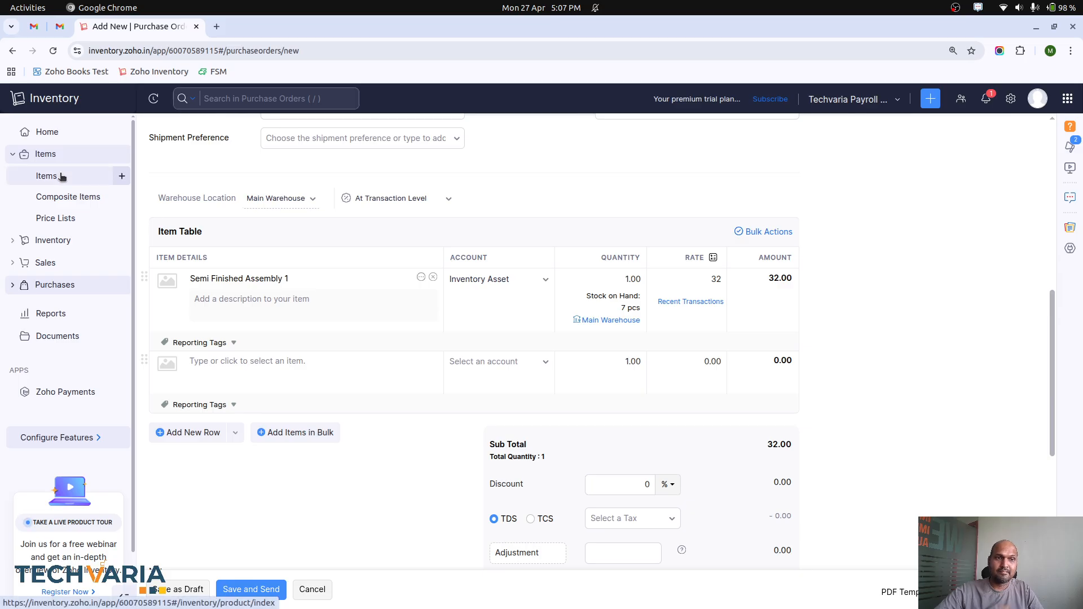
left_click(61, 173)
left_click(512, 181)
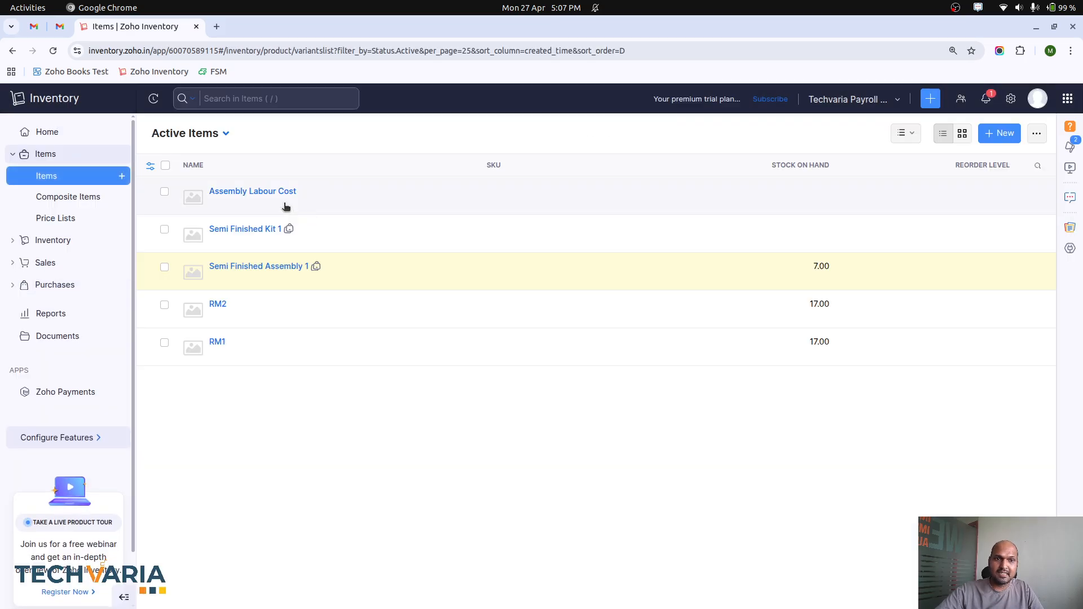
left_click(252, 267)
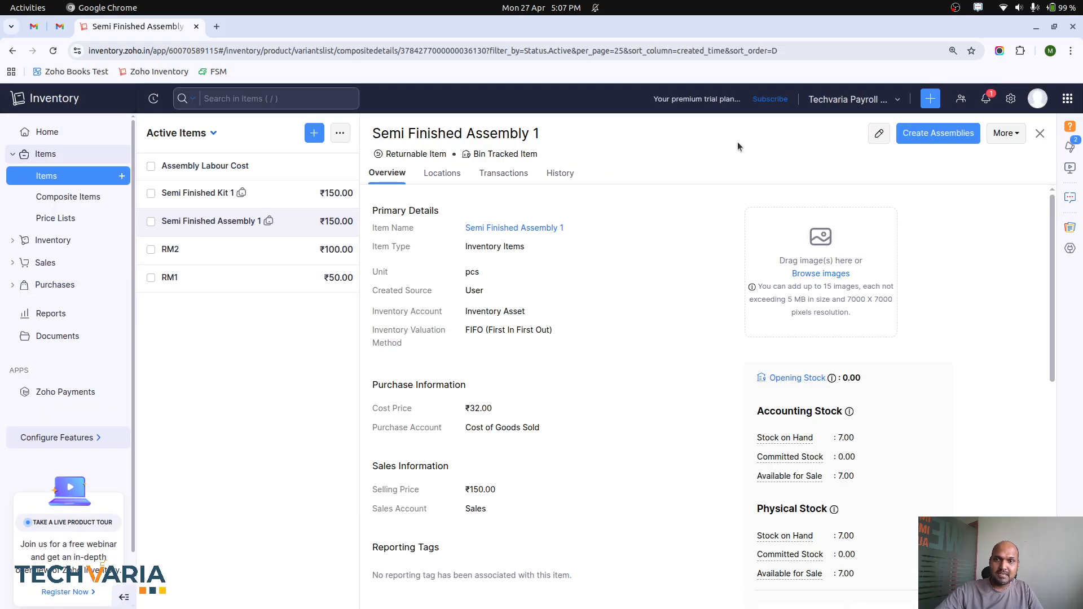
left_click(879, 133)
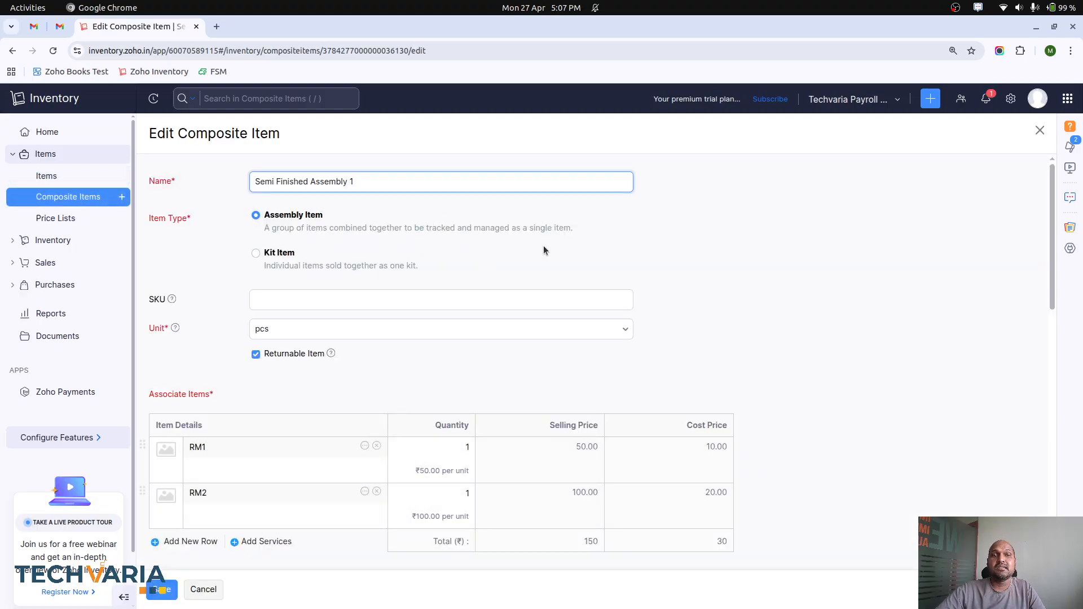
Step: View the list of all assemblies and open the details of Semi Finished Kit 1 from the composite items
left_click(54, 241)
left_click(61, 199)
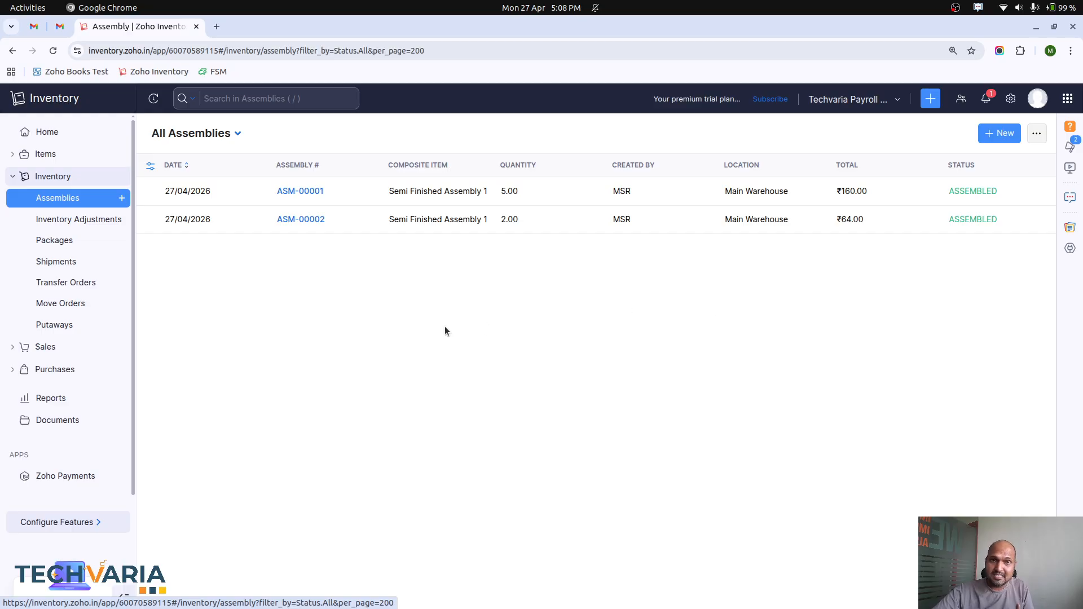
left_click(50, 154)
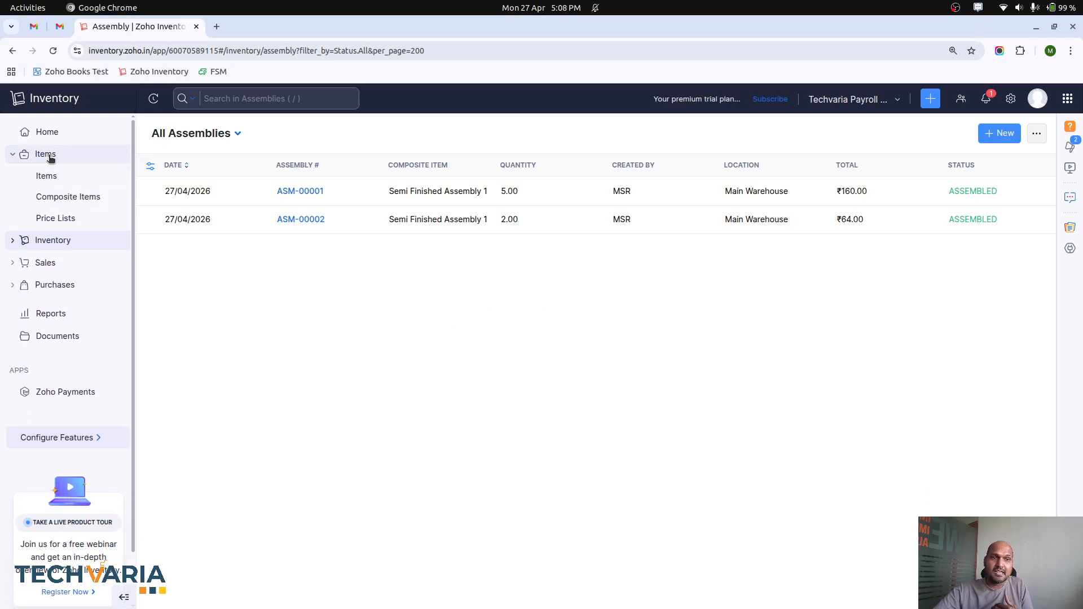
left_click(61, 175)
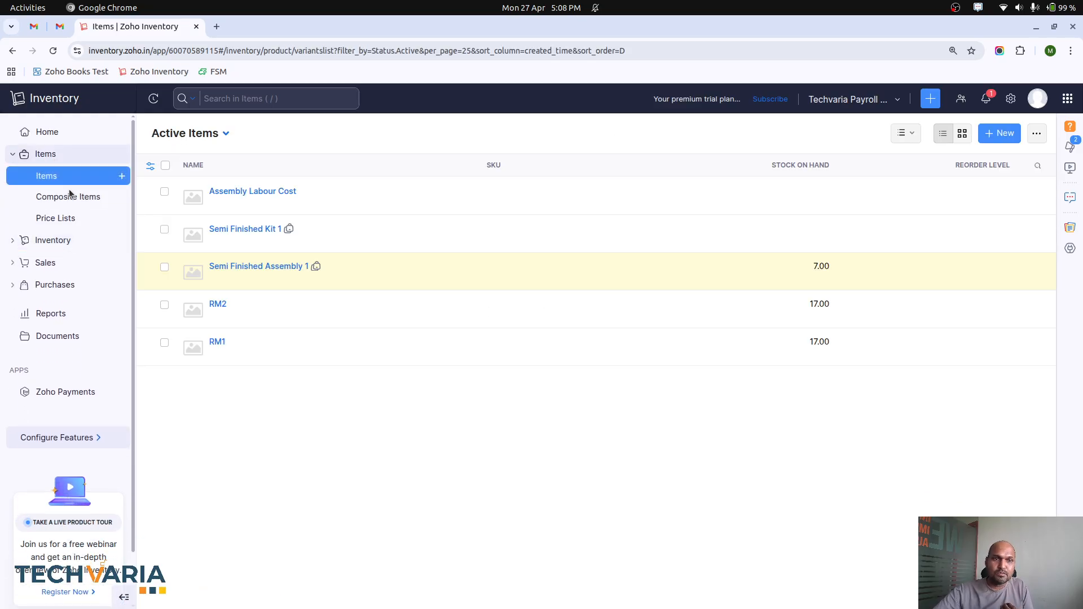
left_click(69, 196)
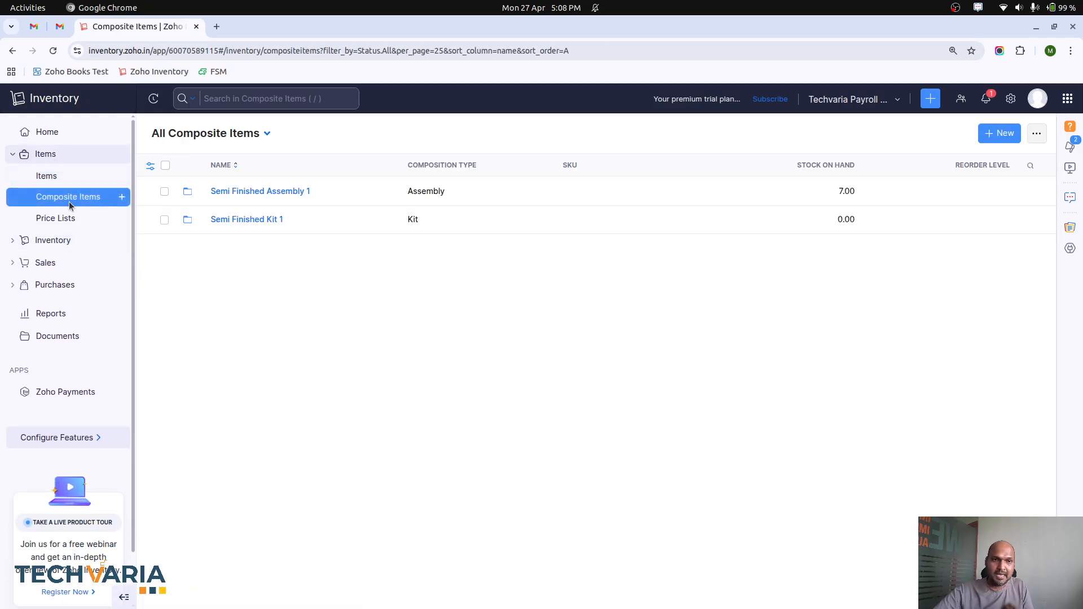
left_click(249, 225)
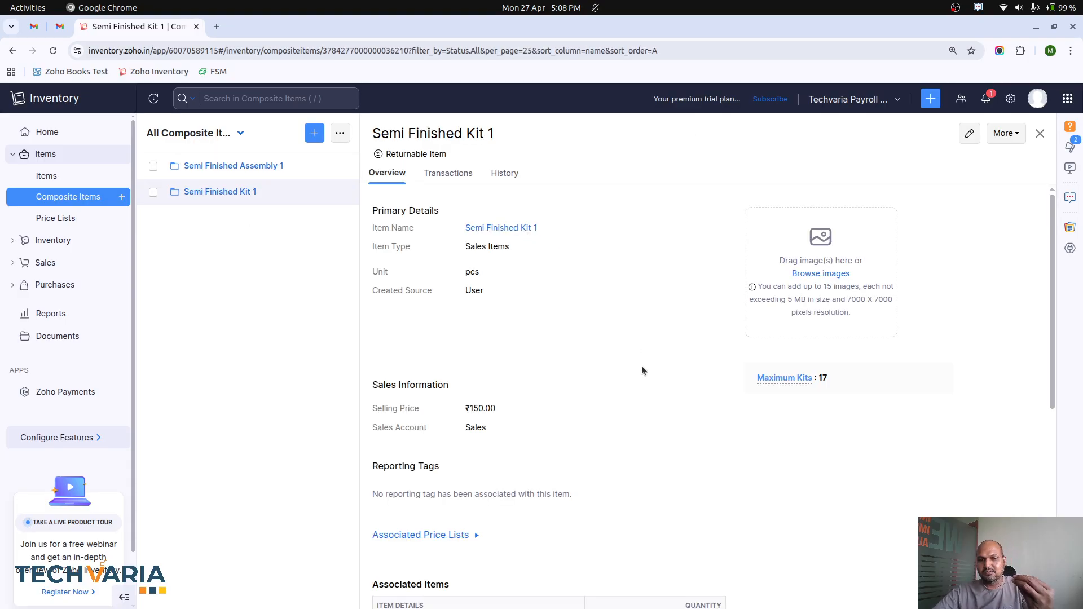